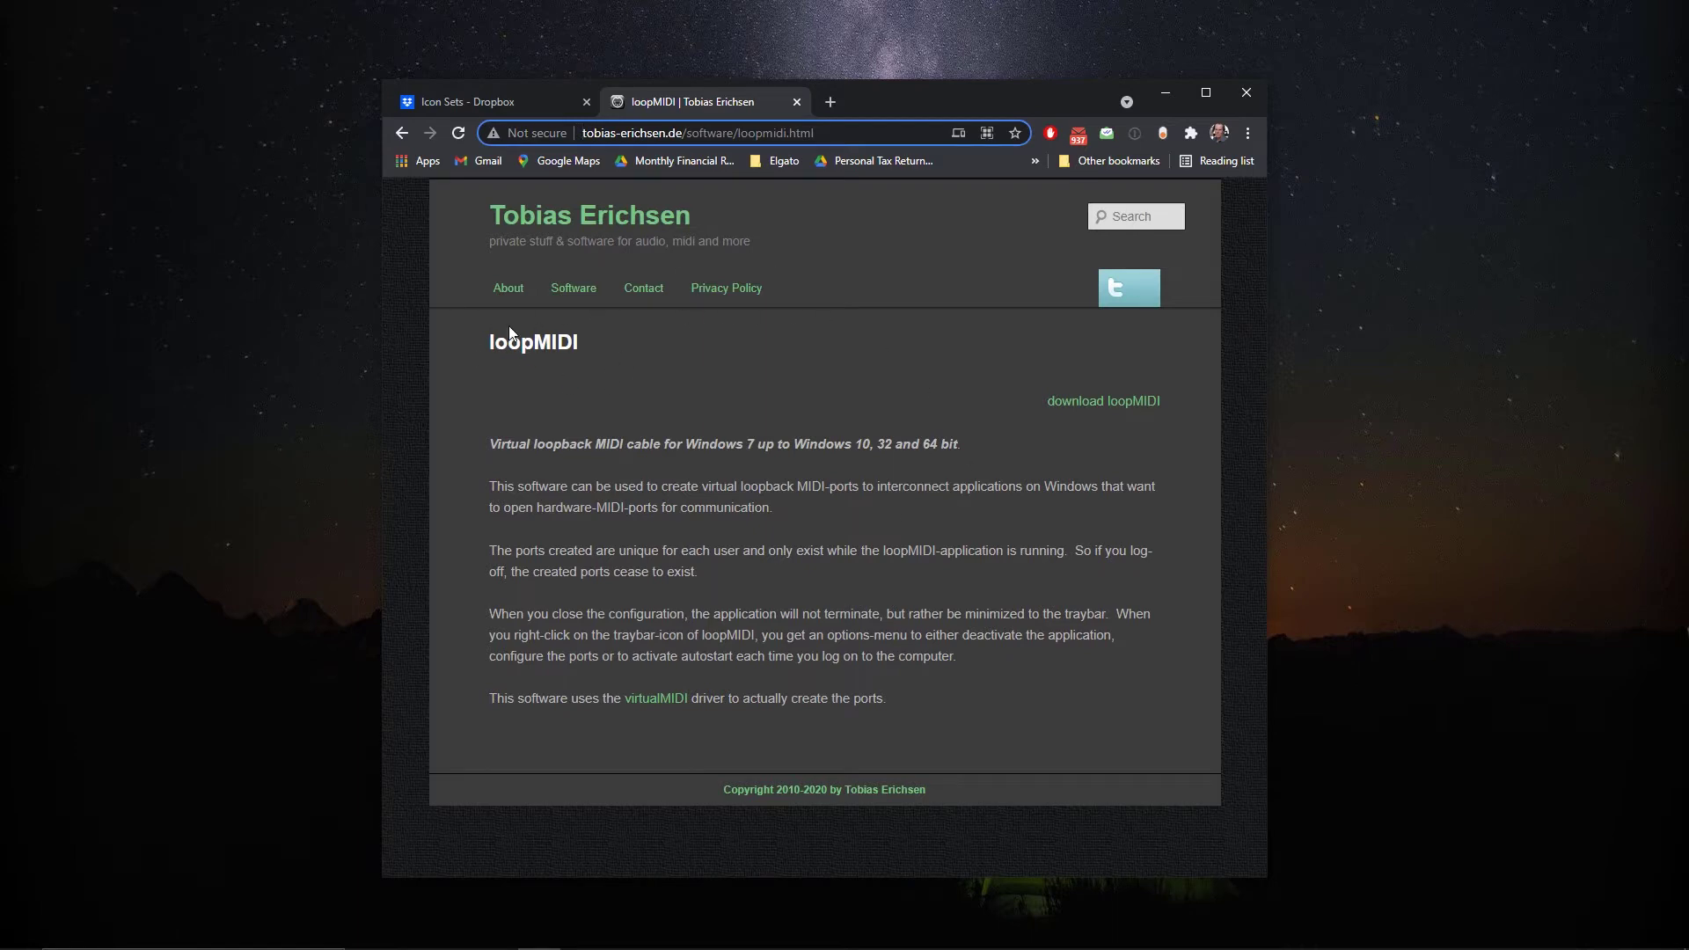
- Run the extracted loopMIDISetup, accept the license terms and install loopMIDI 1.0.16.27
left_click(1070, 406)
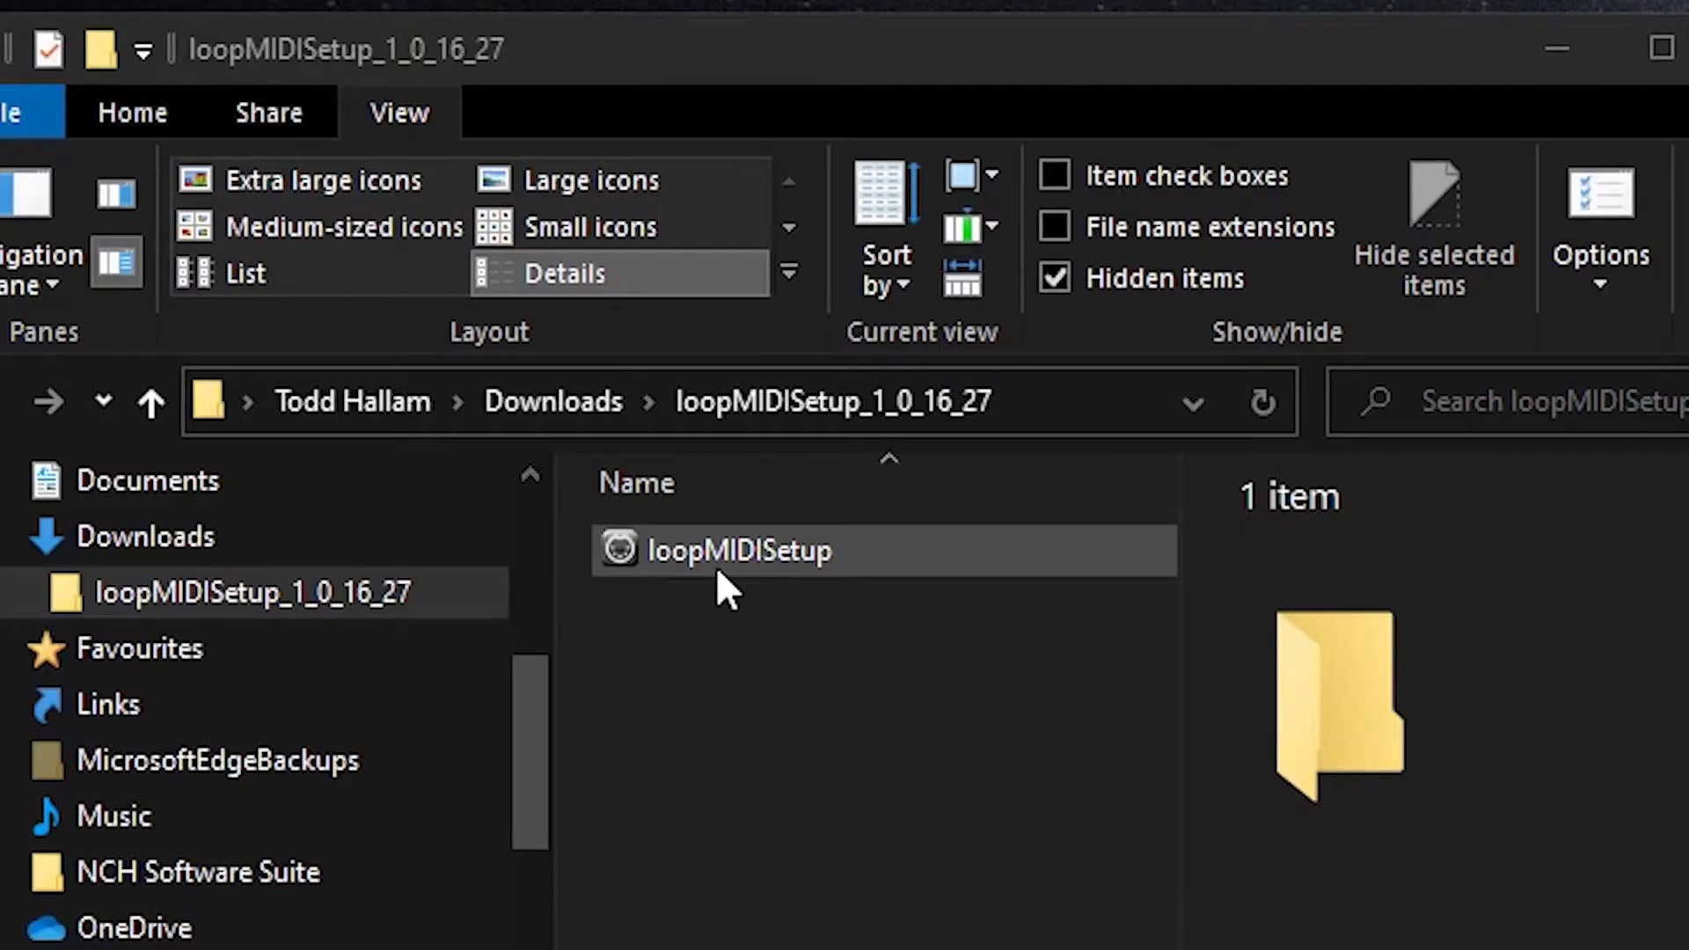
left_click(716, 563)
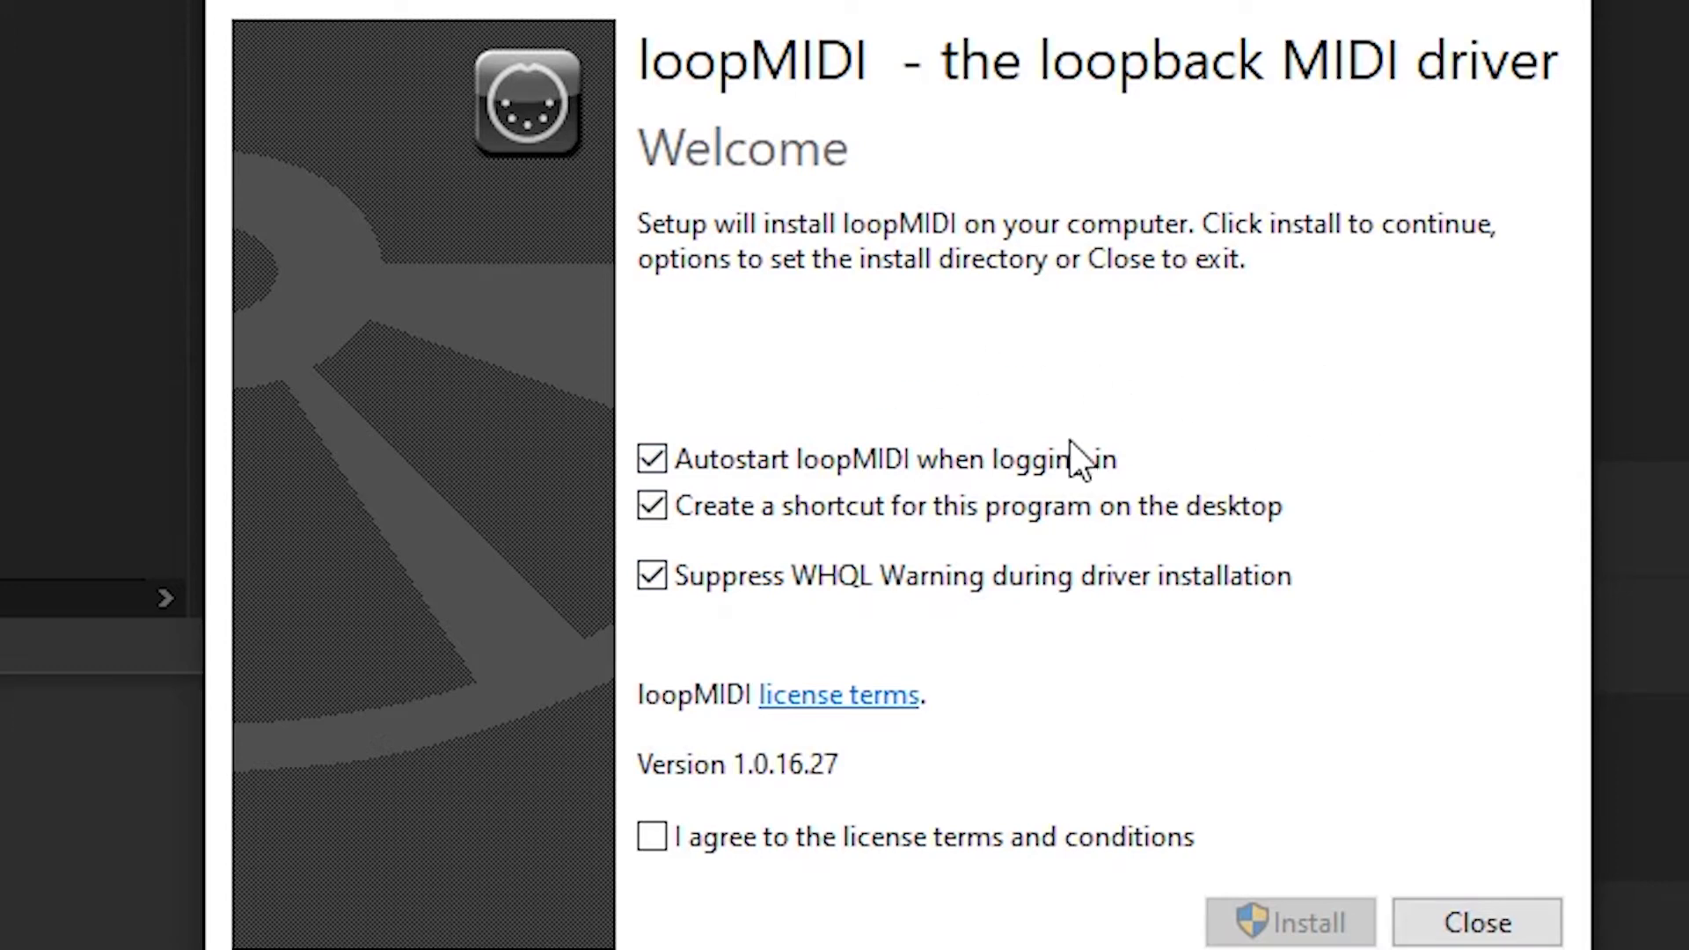
left_click(672, 834)
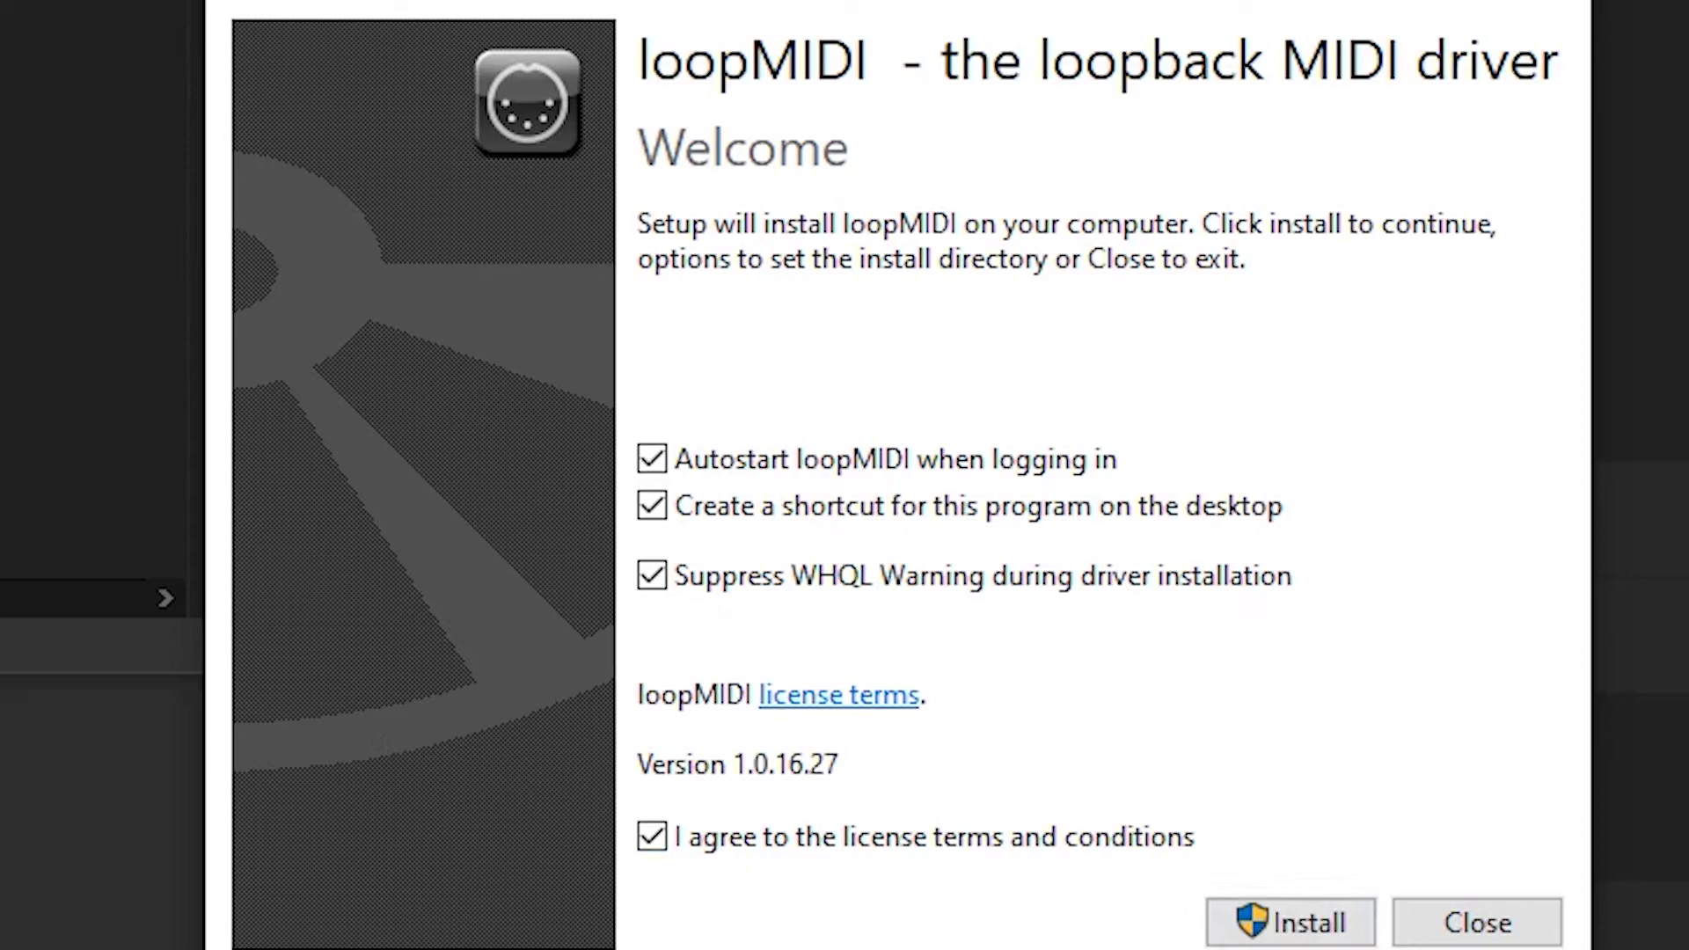
left_click(1267, 920)
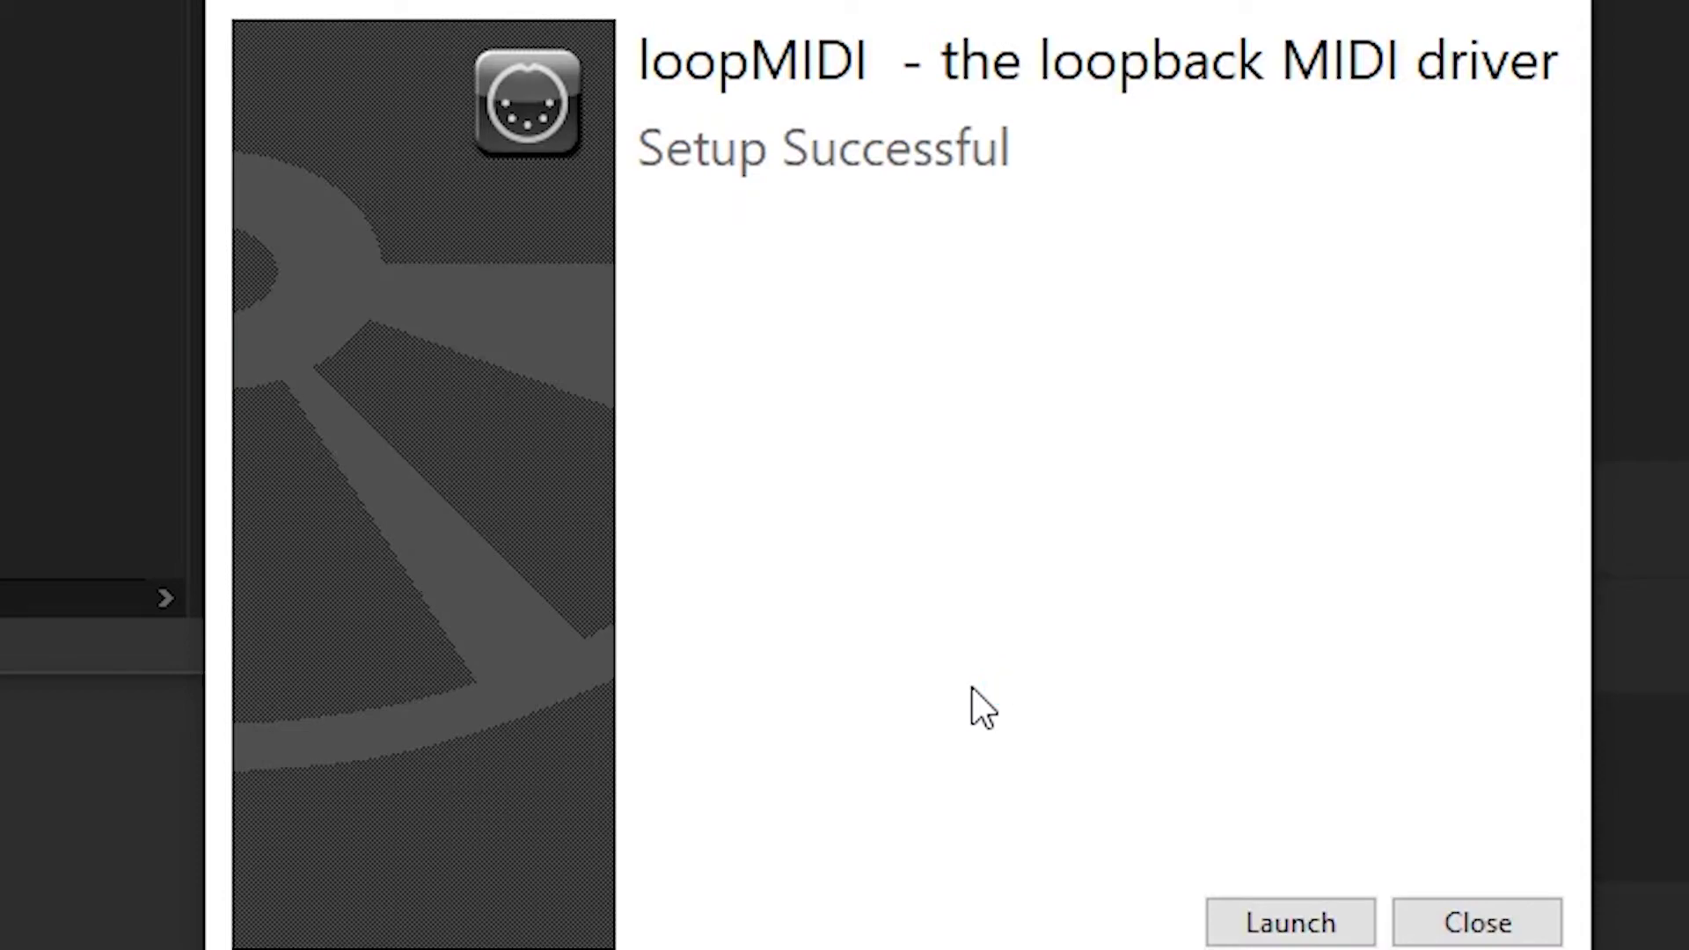
- Launch loopMIDI, add a Mackie2Daw loopback port, and enter Daw2Mackie as the next port name
left_click(1321, 925)
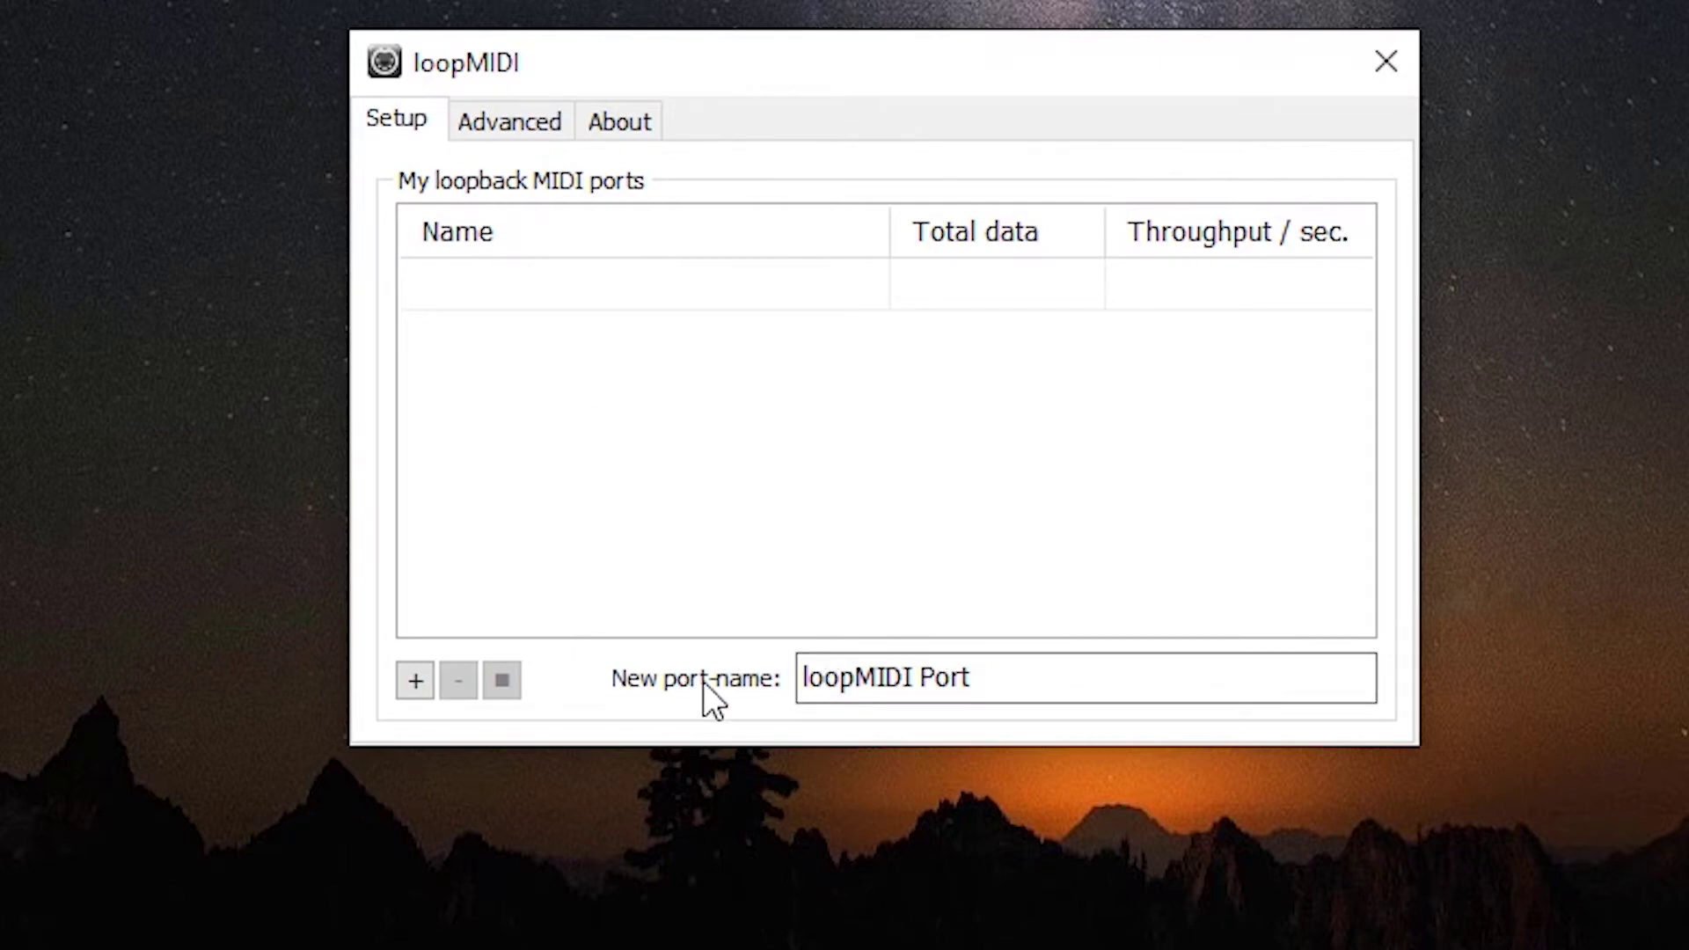
left_click(1018, 677)
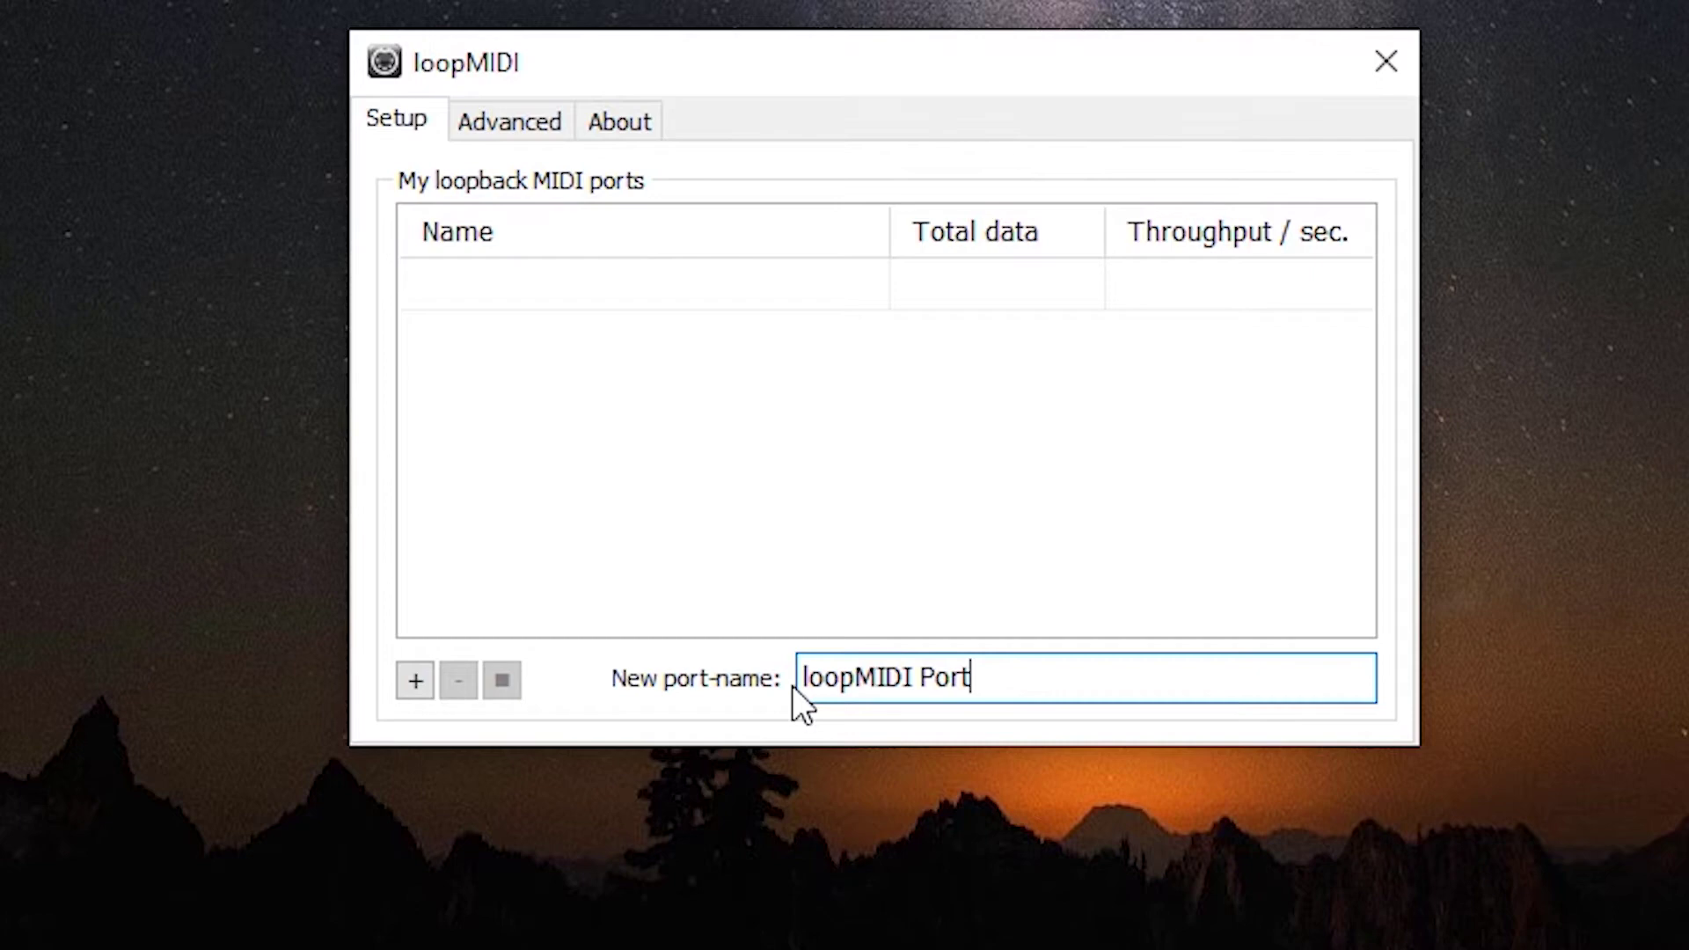
left_click_drag(1048, 672, 679, 614)
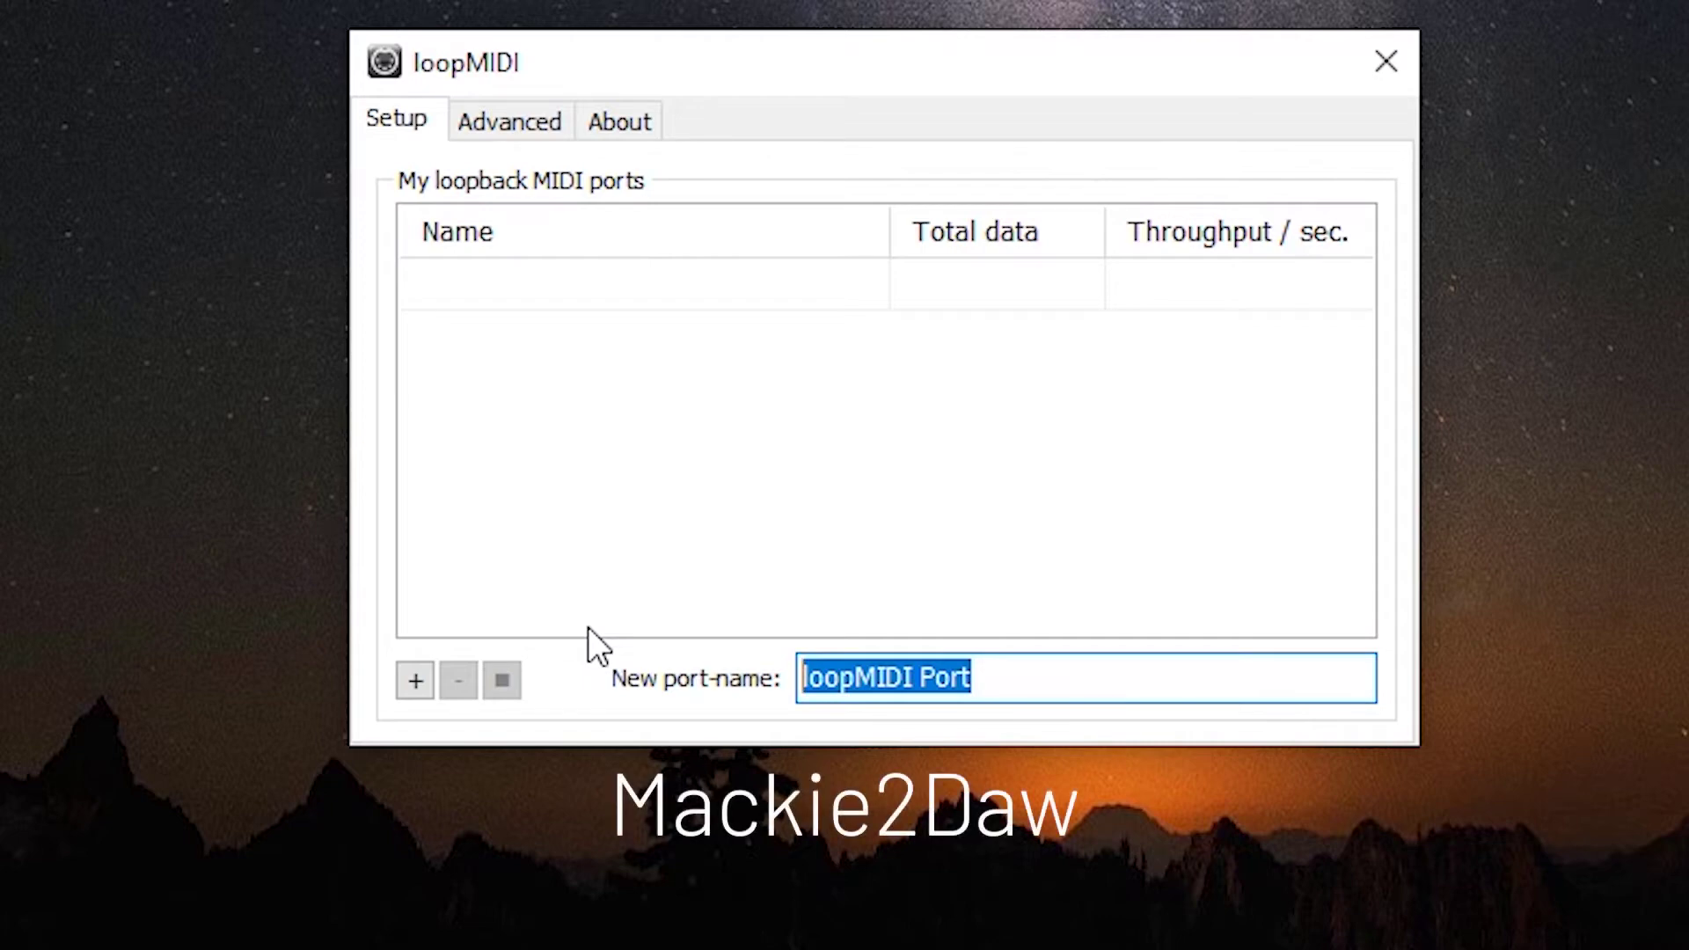
type("Mackie")
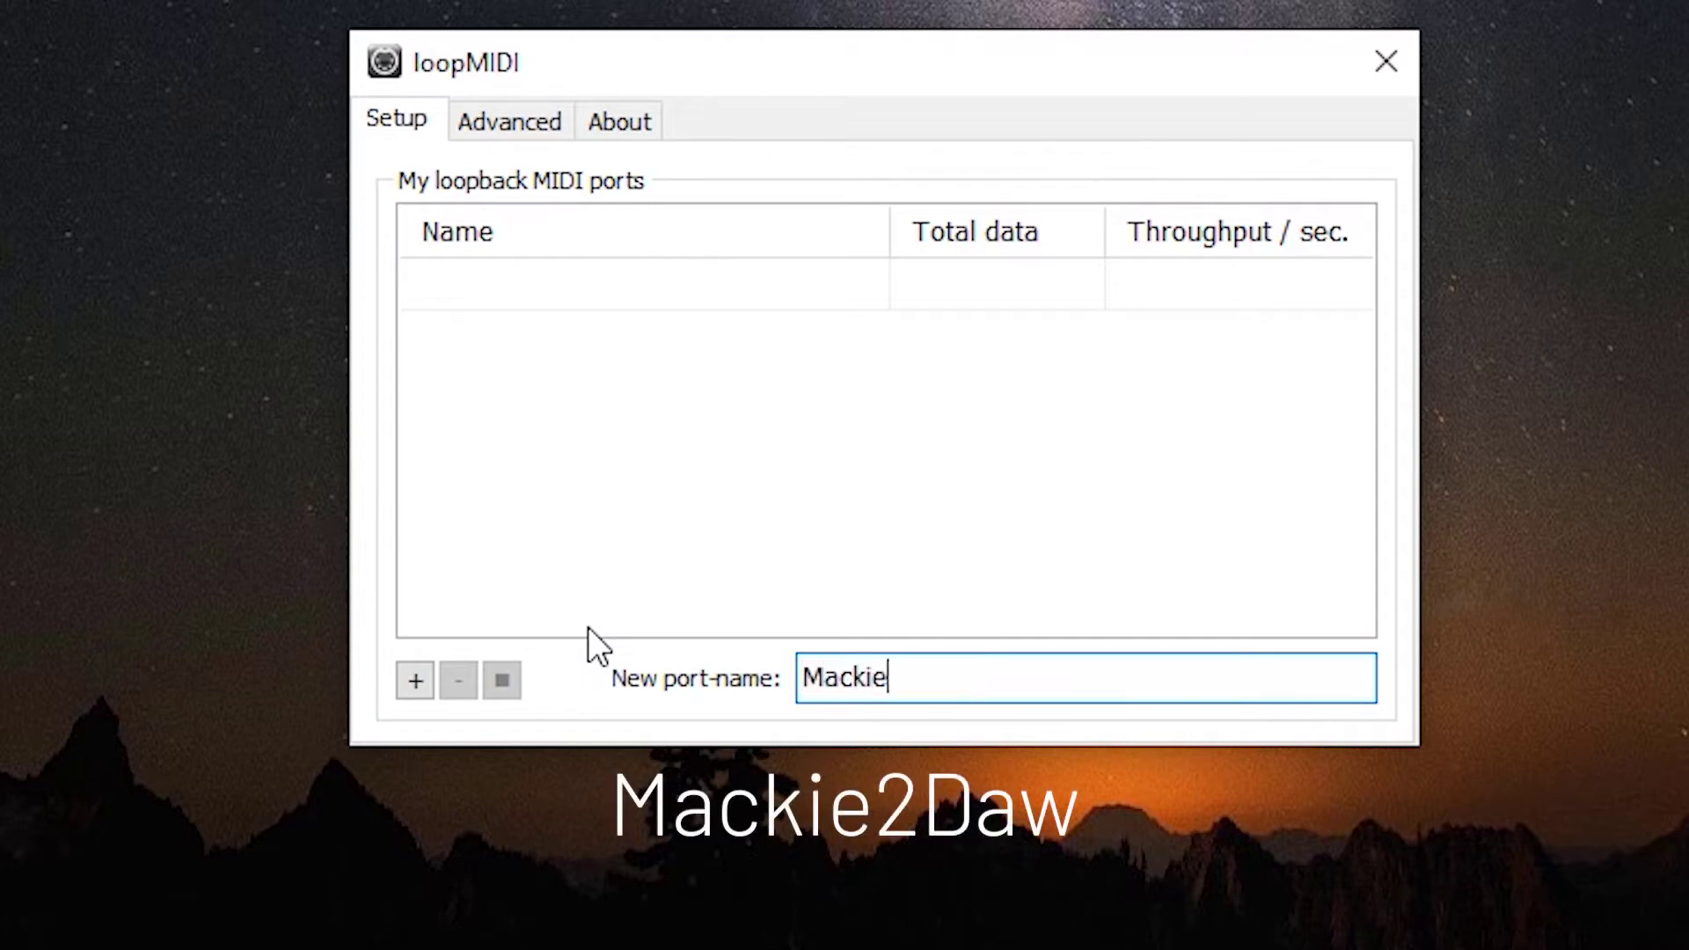
type("2Daw")
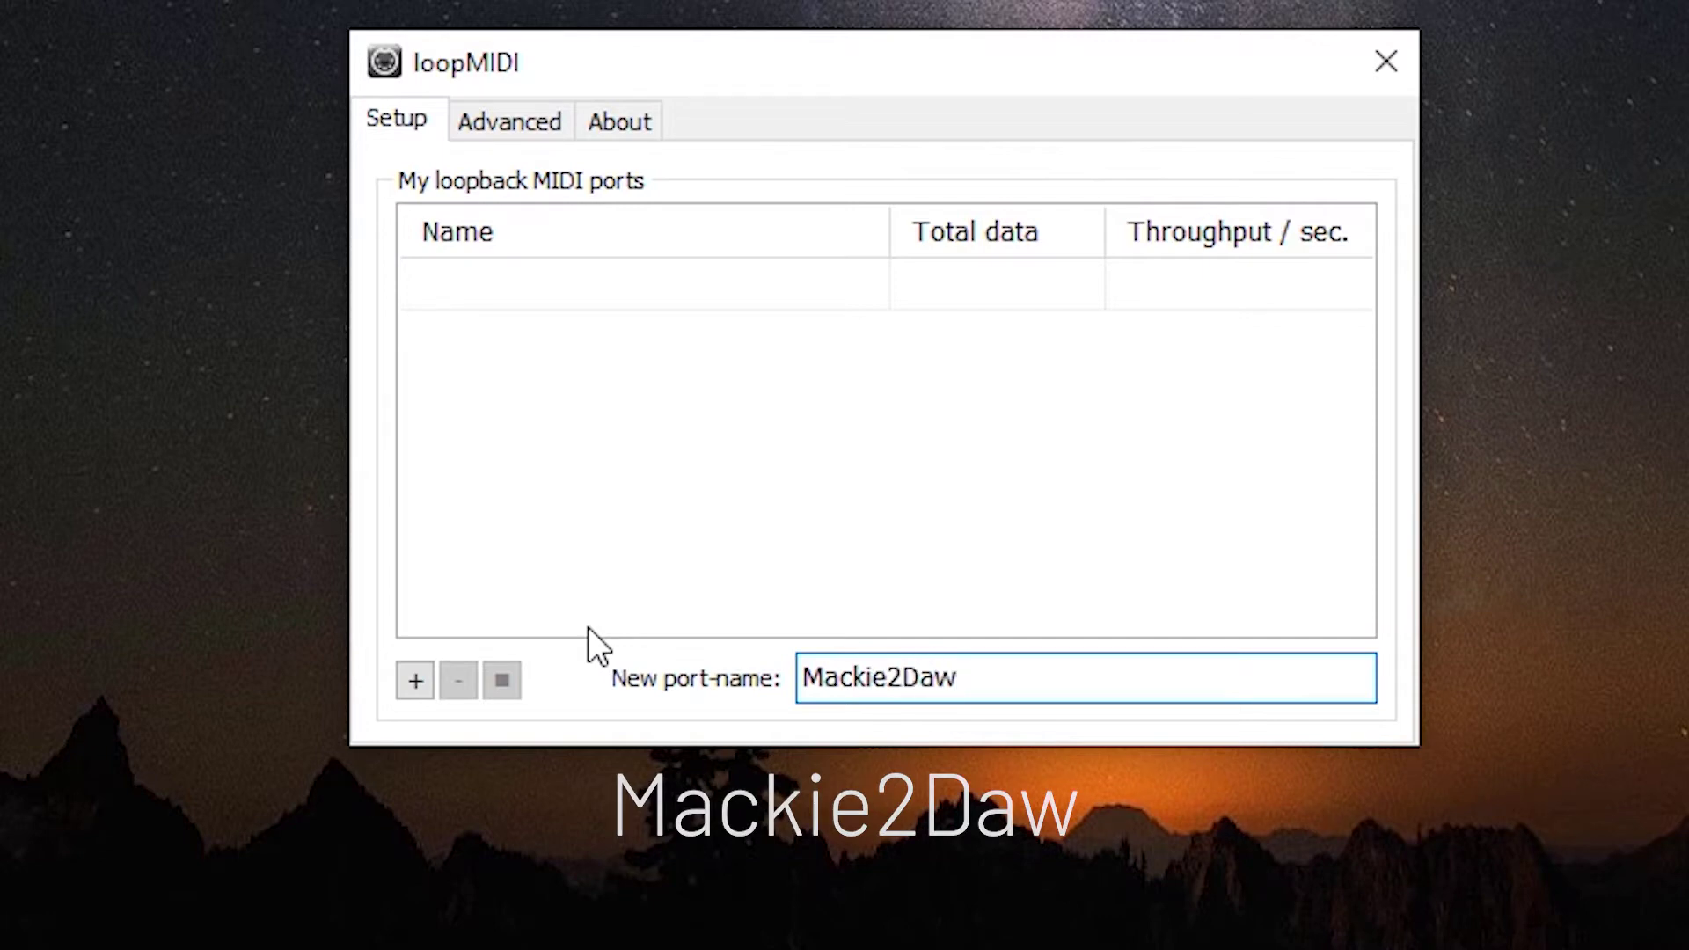
left_click(414, 691)
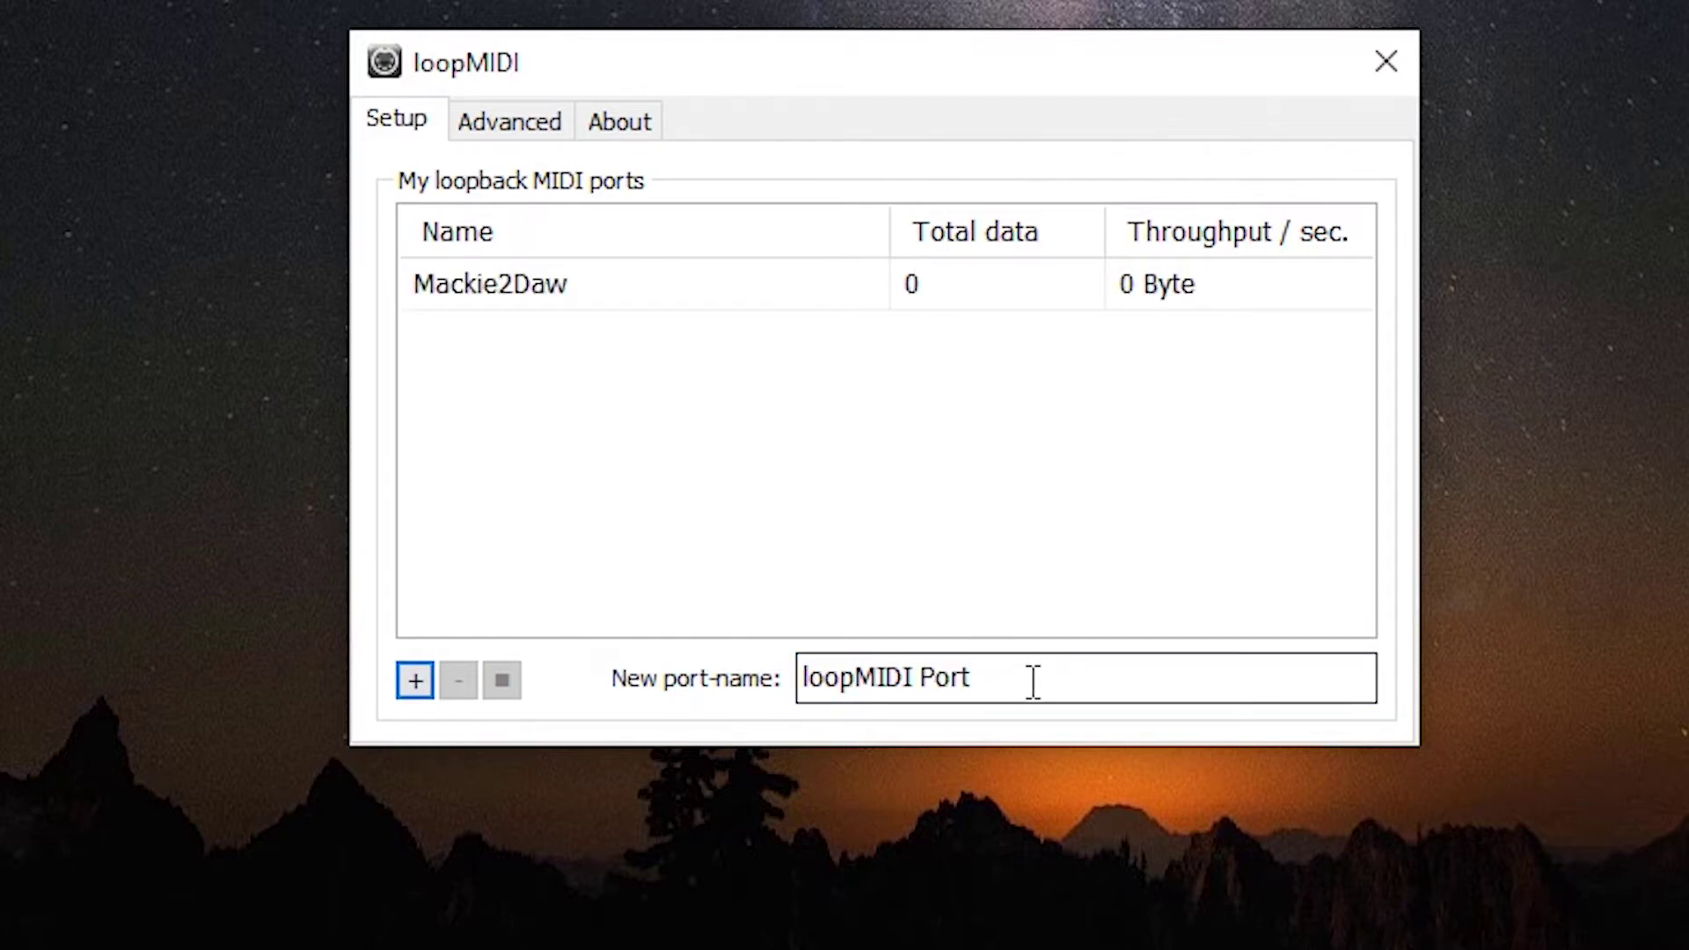
left_click_drag(1034, 682, 749, 649)
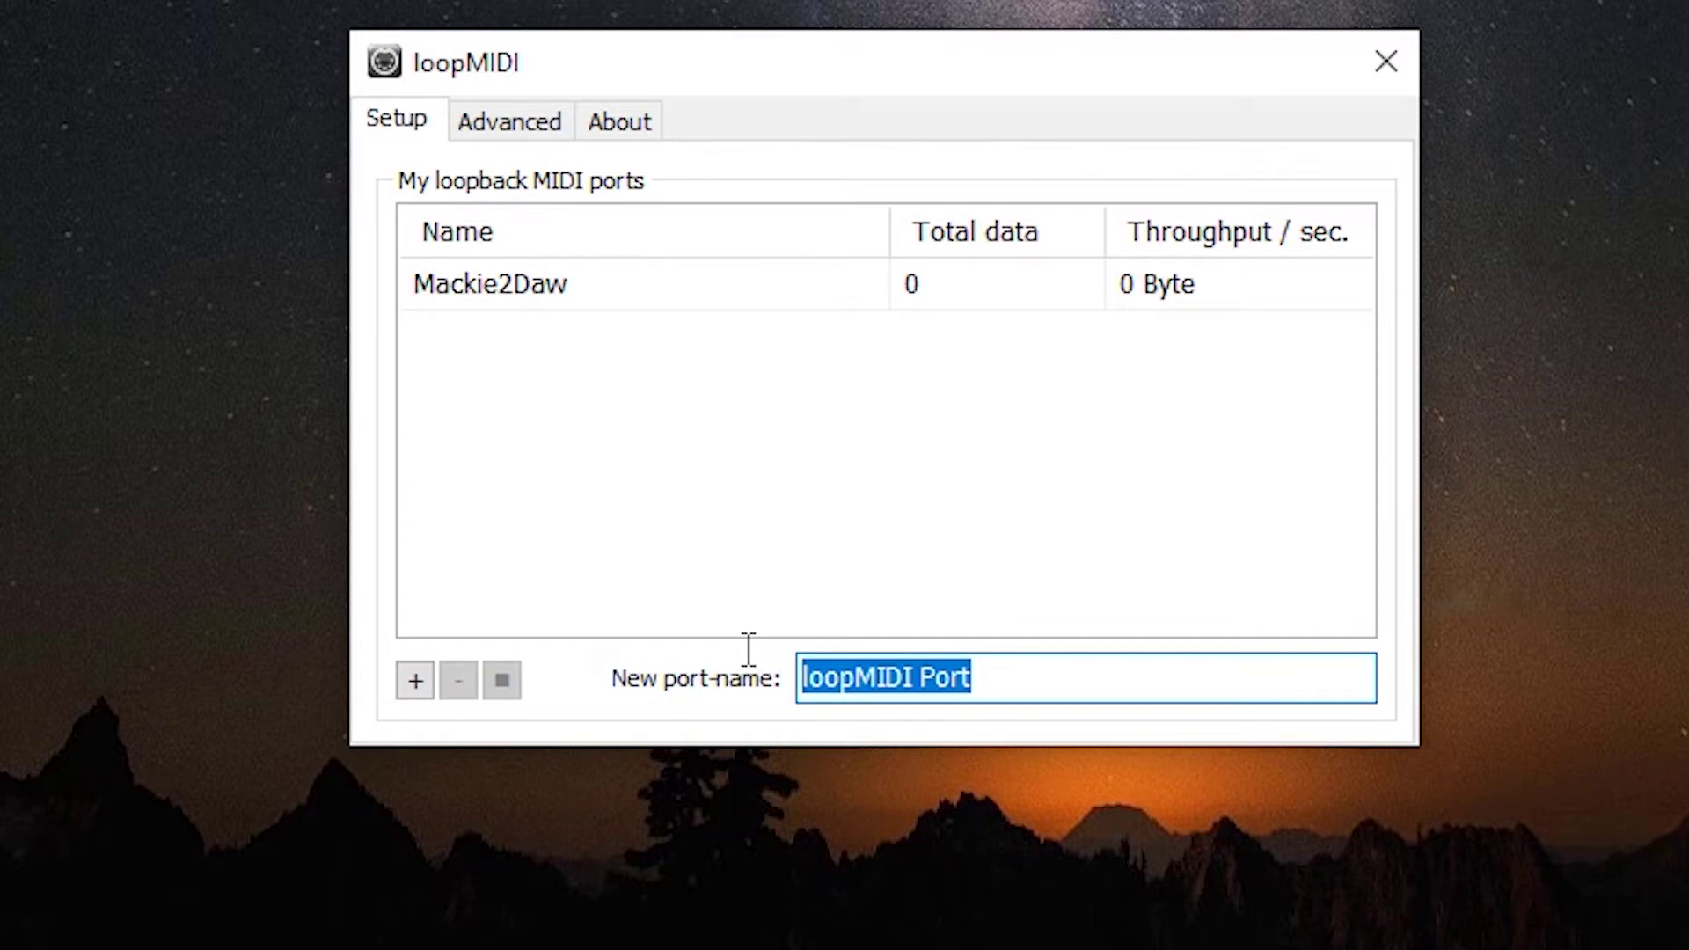
type("Daw2")
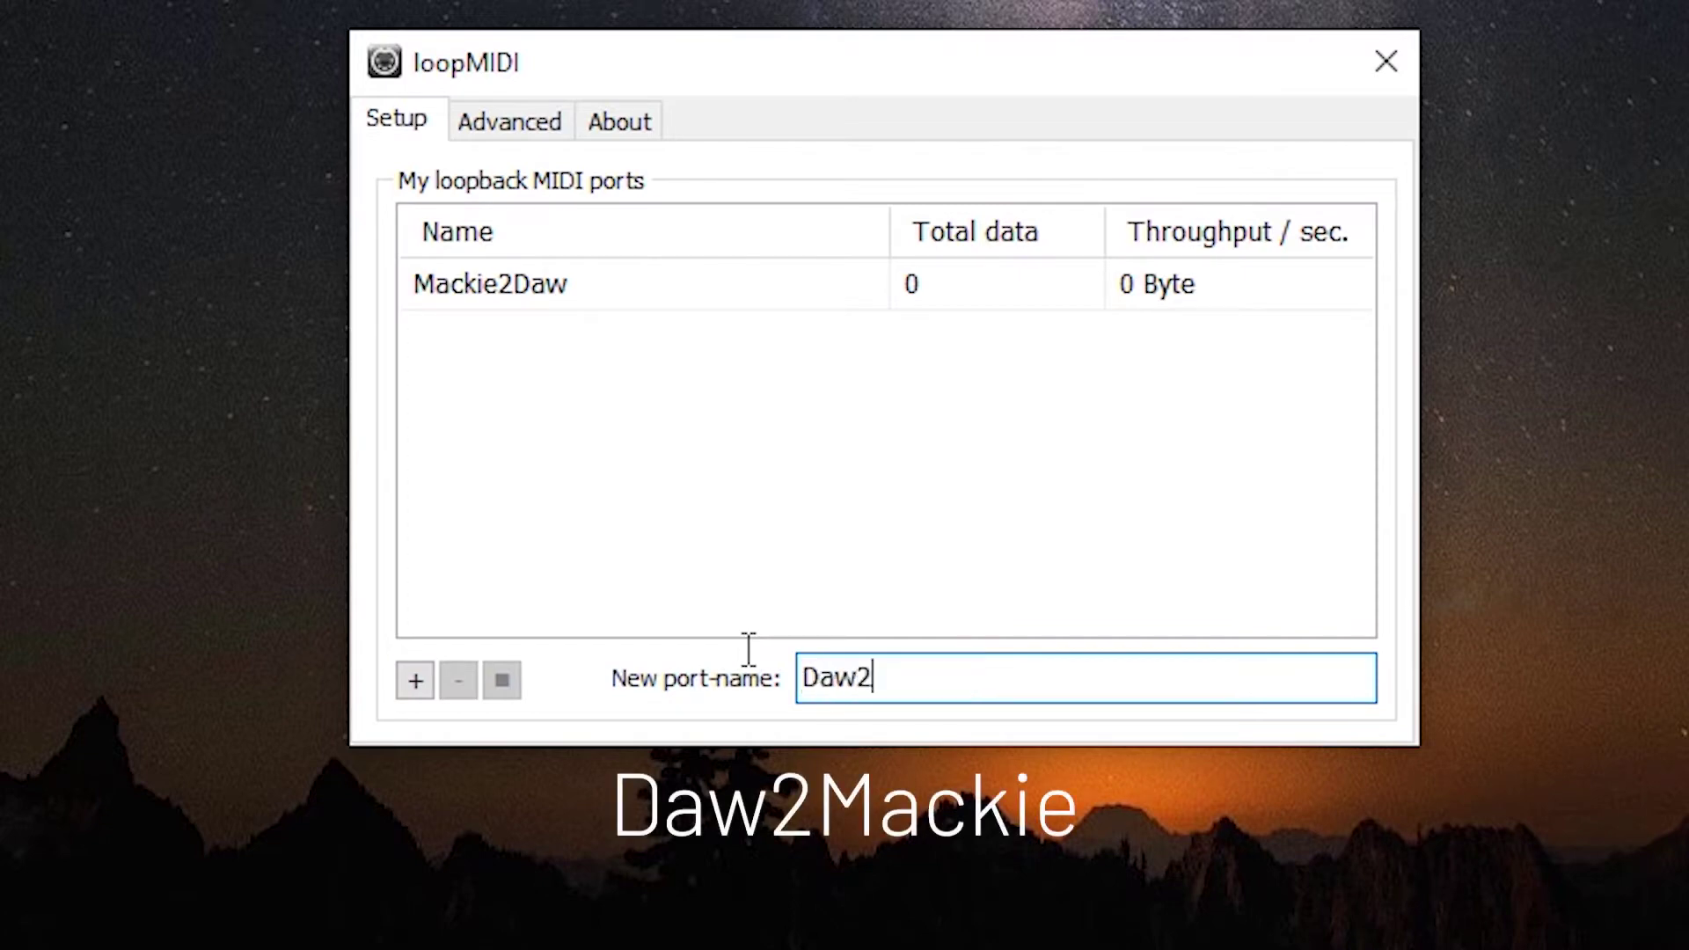
type("Mackie")
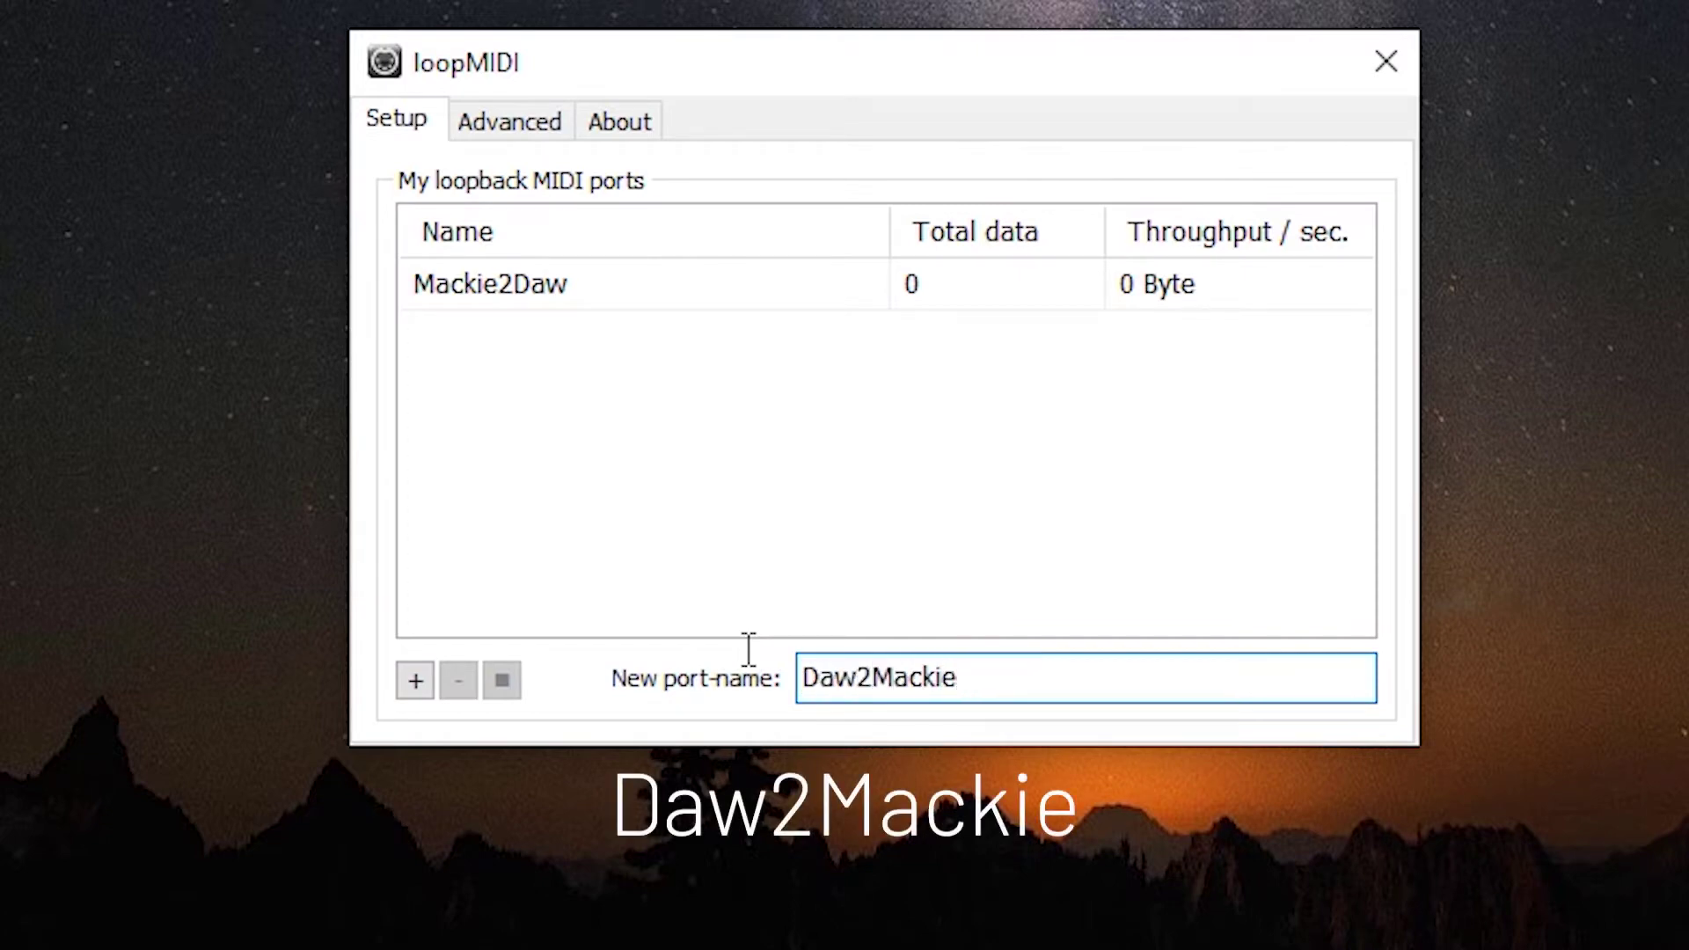
- Create loopback ports Daw2Mackie, StreamDeck2DawTrack and DawTrack2StreamDeck in loopMIDI
left_click(419, 683)
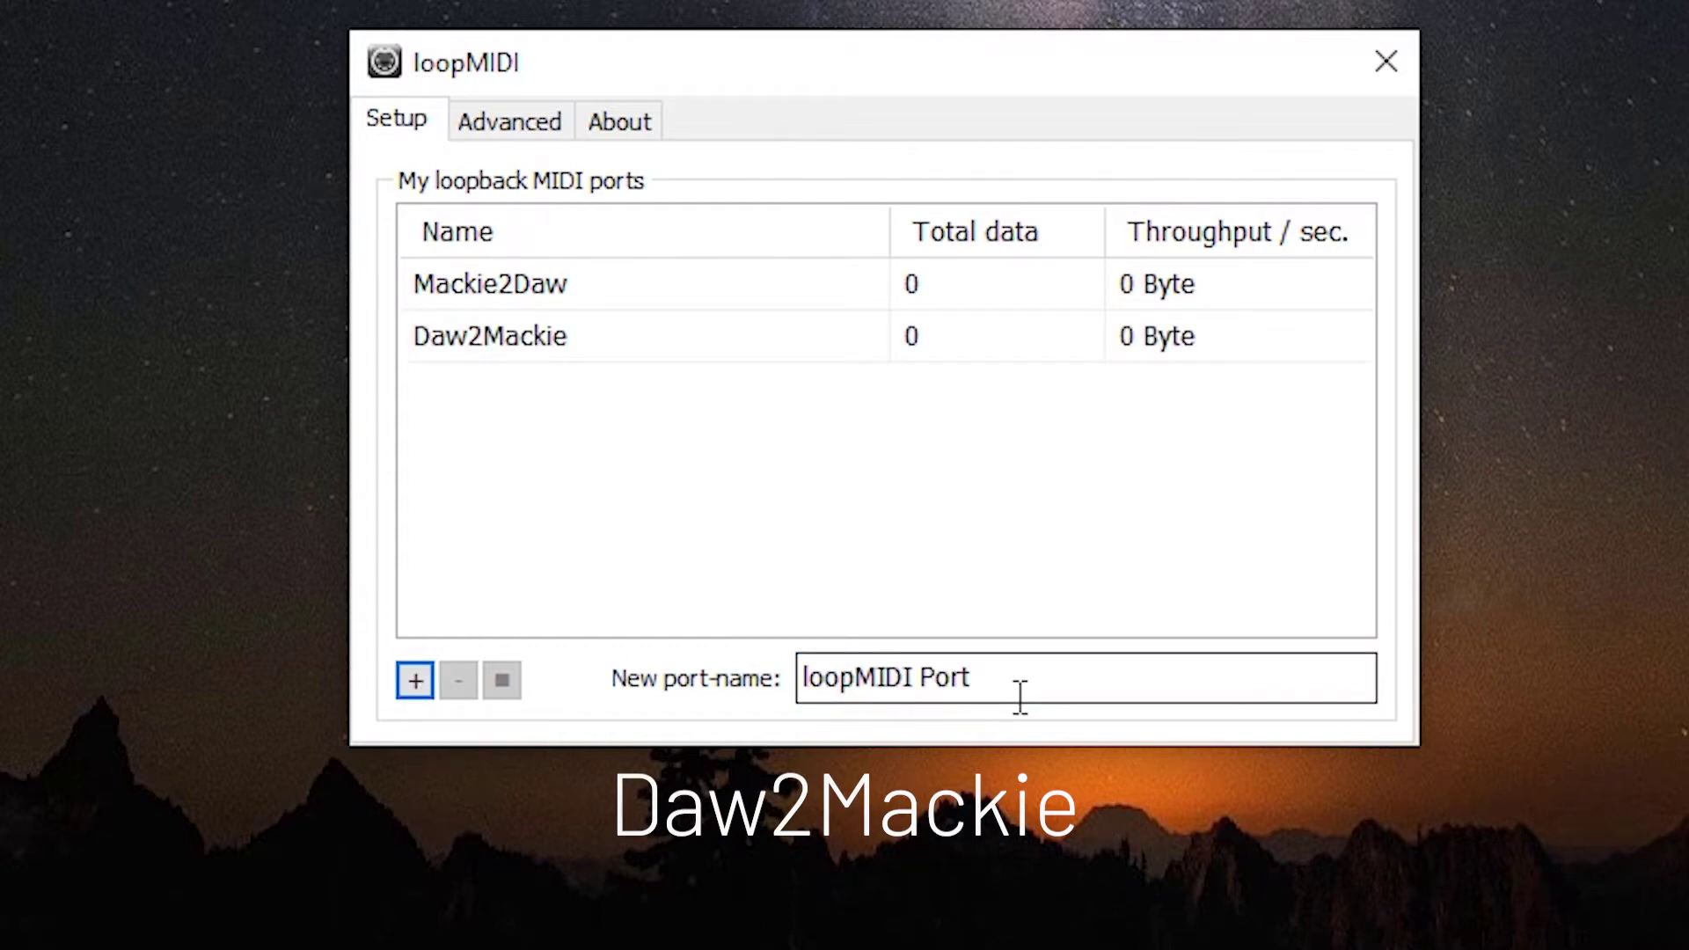
key("Tab")
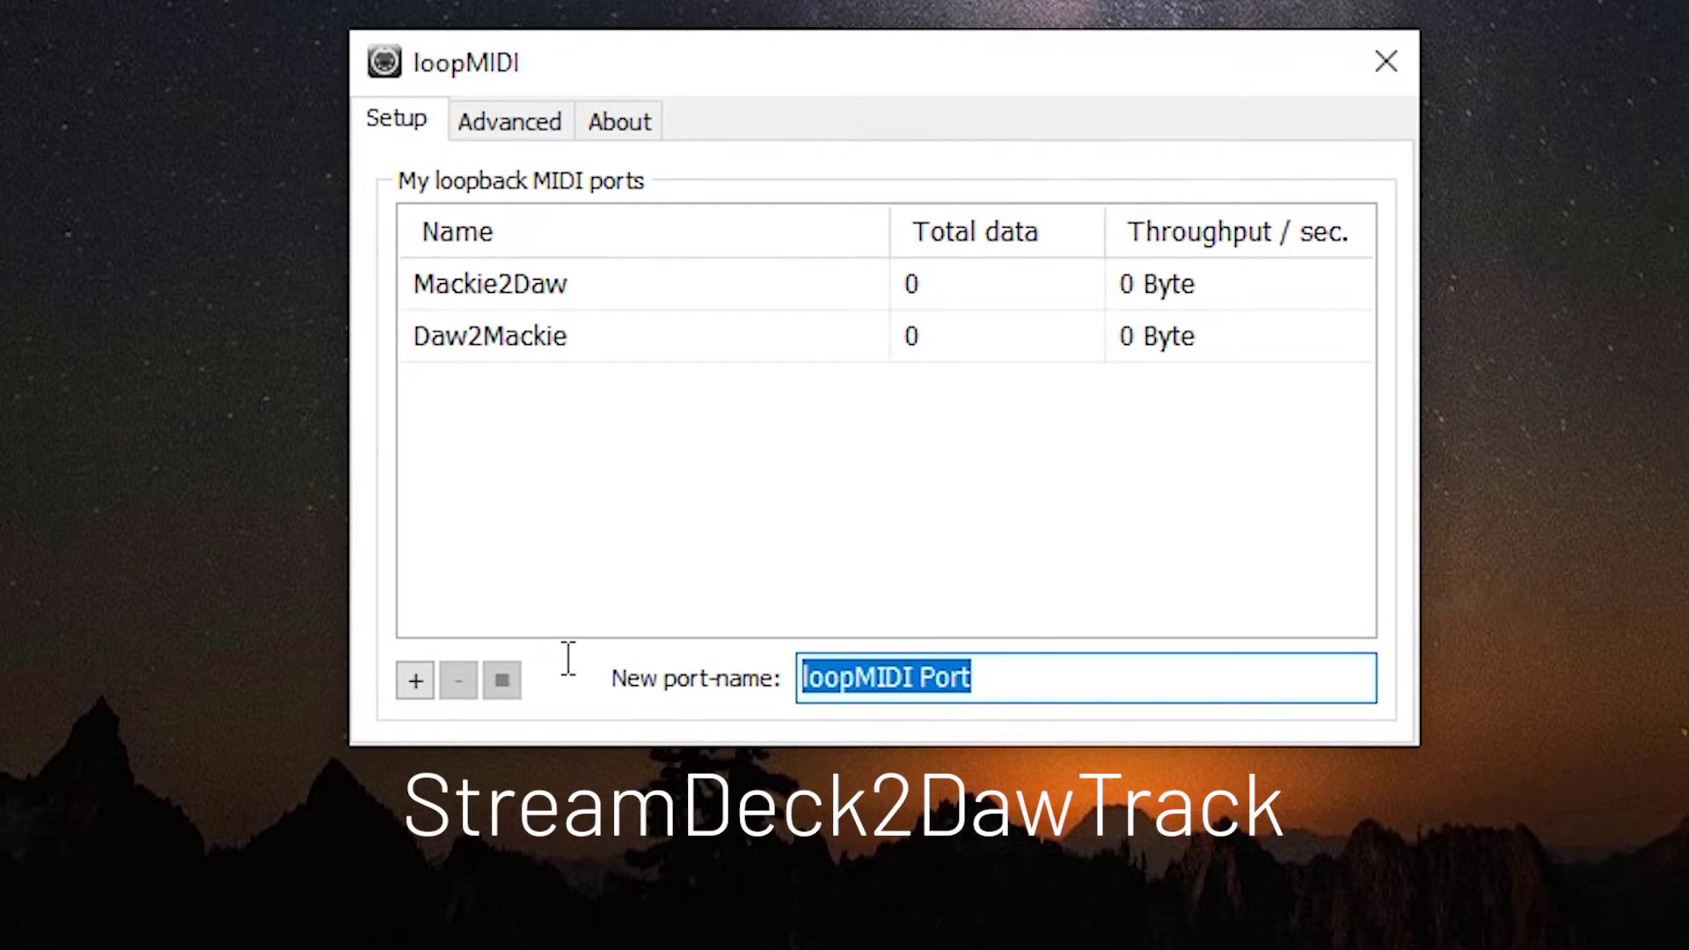
type("S")
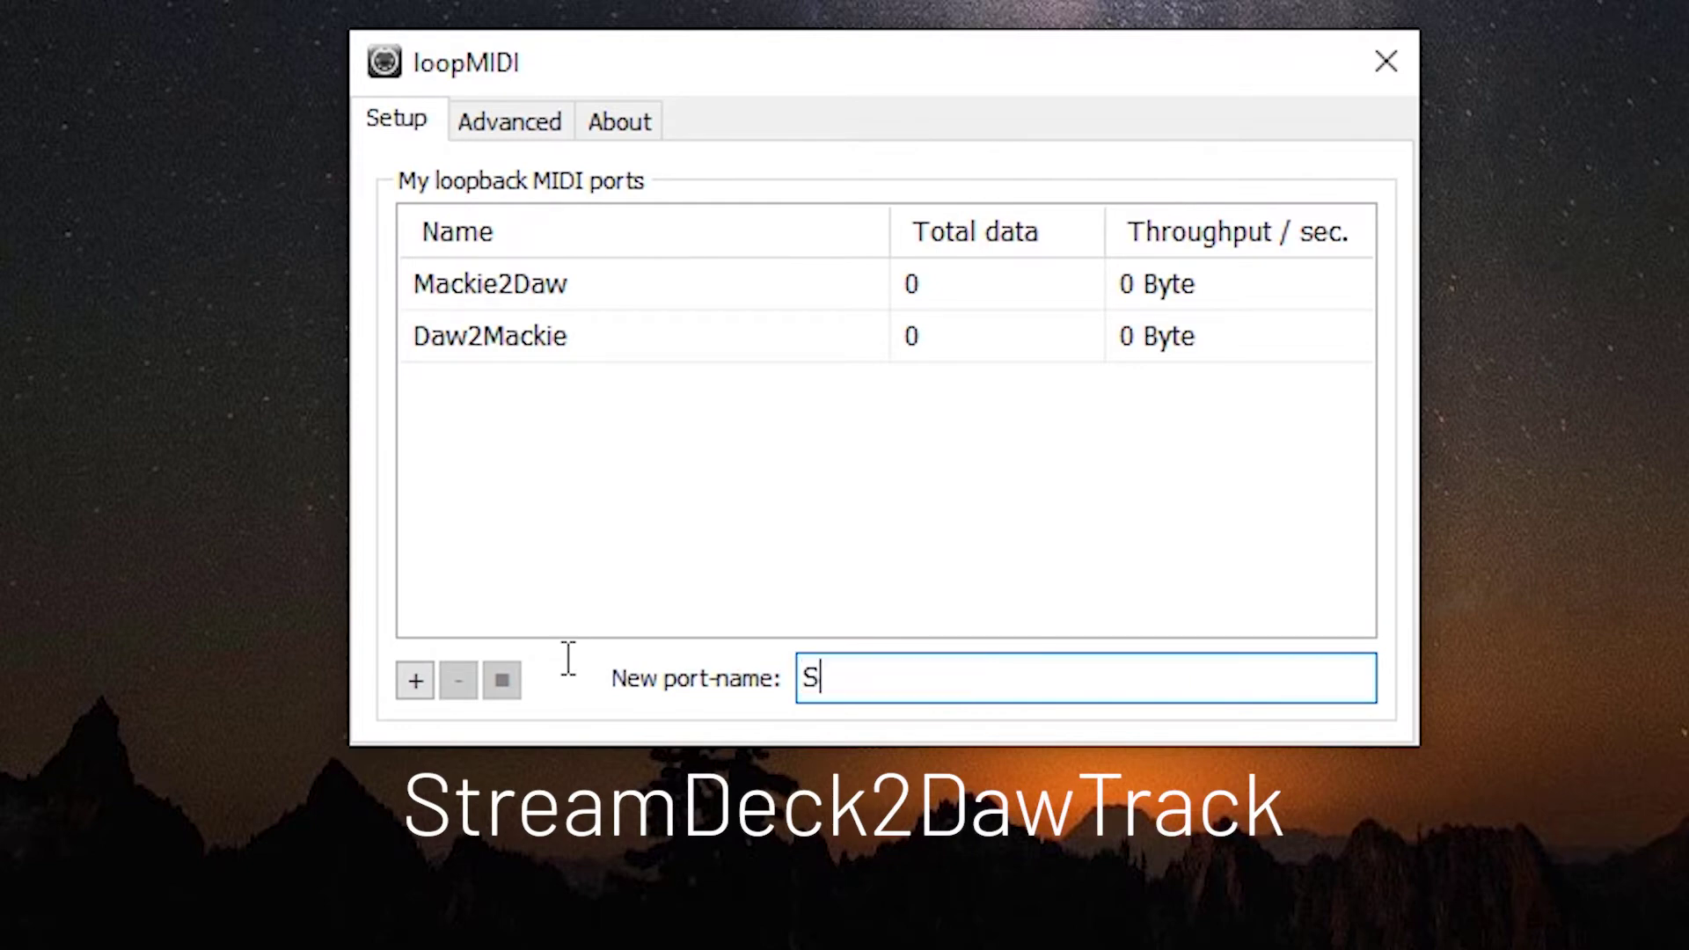
type("treamDeck")
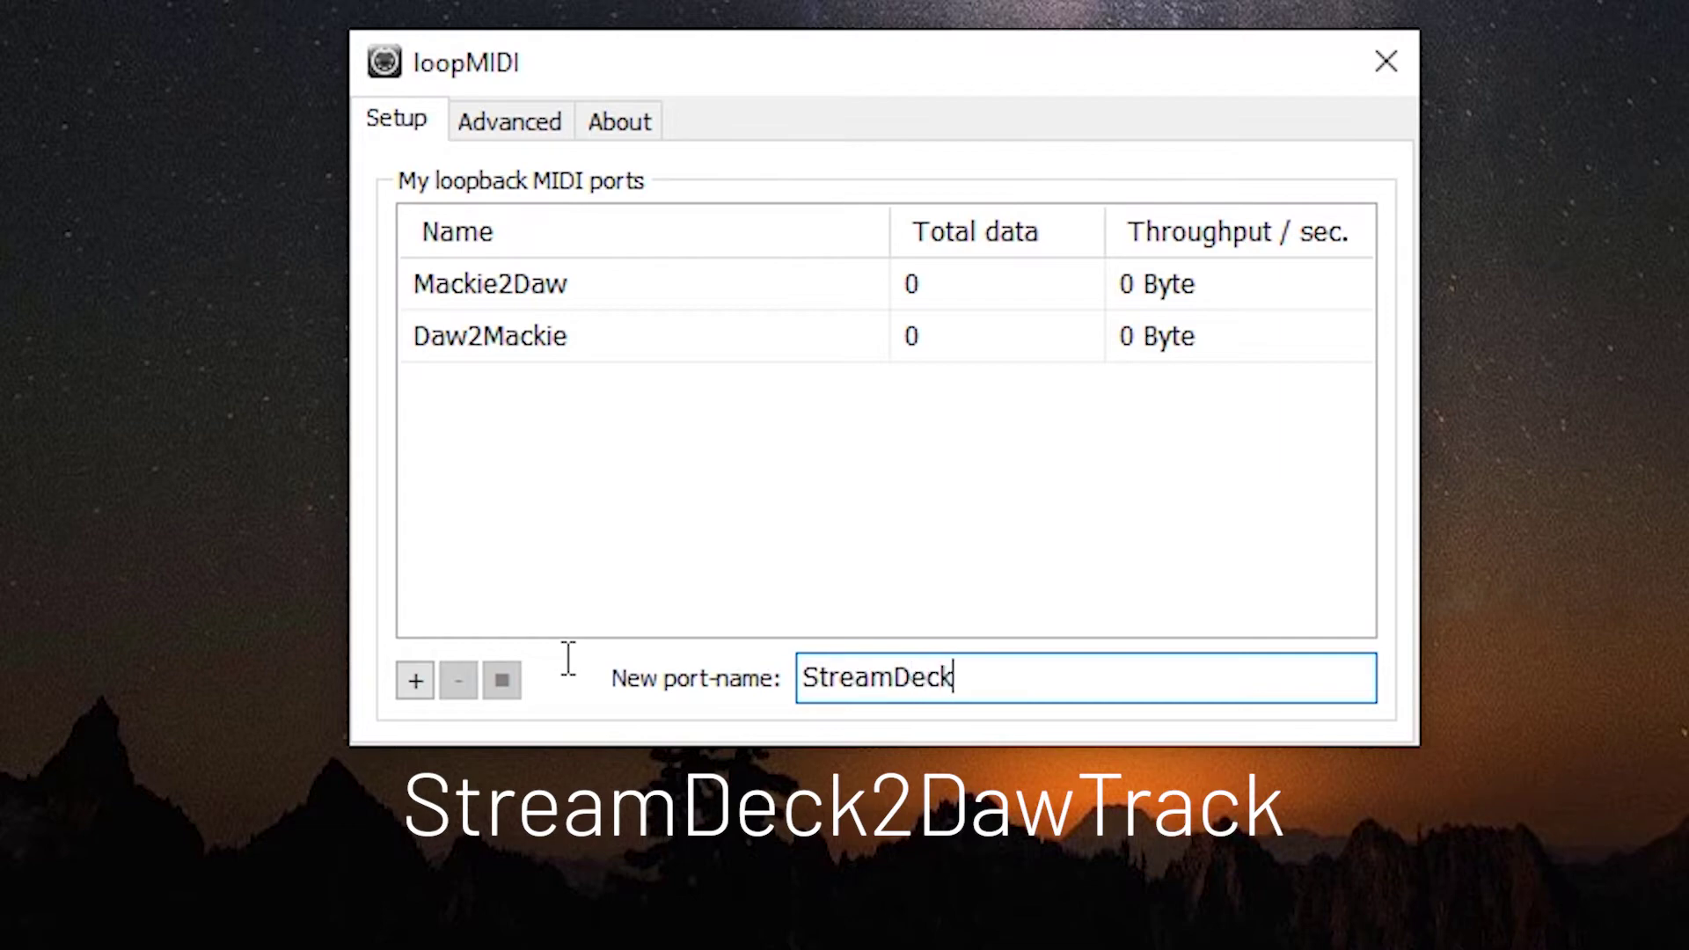
type("2DawTrack")
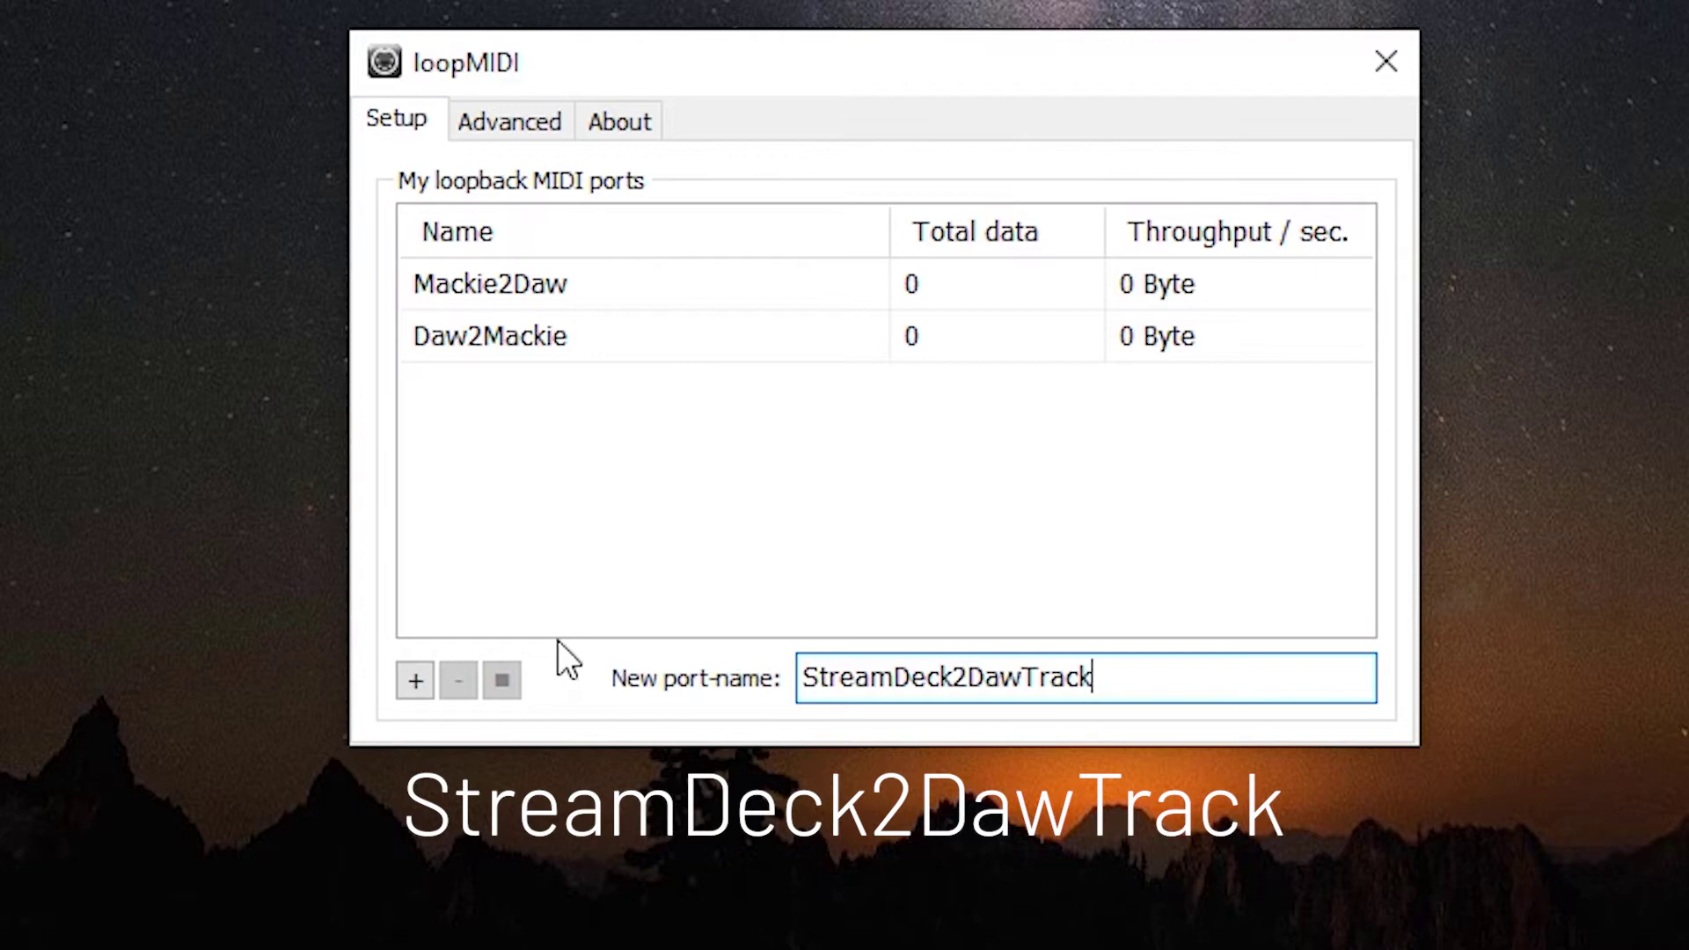
left_click(426, 689)
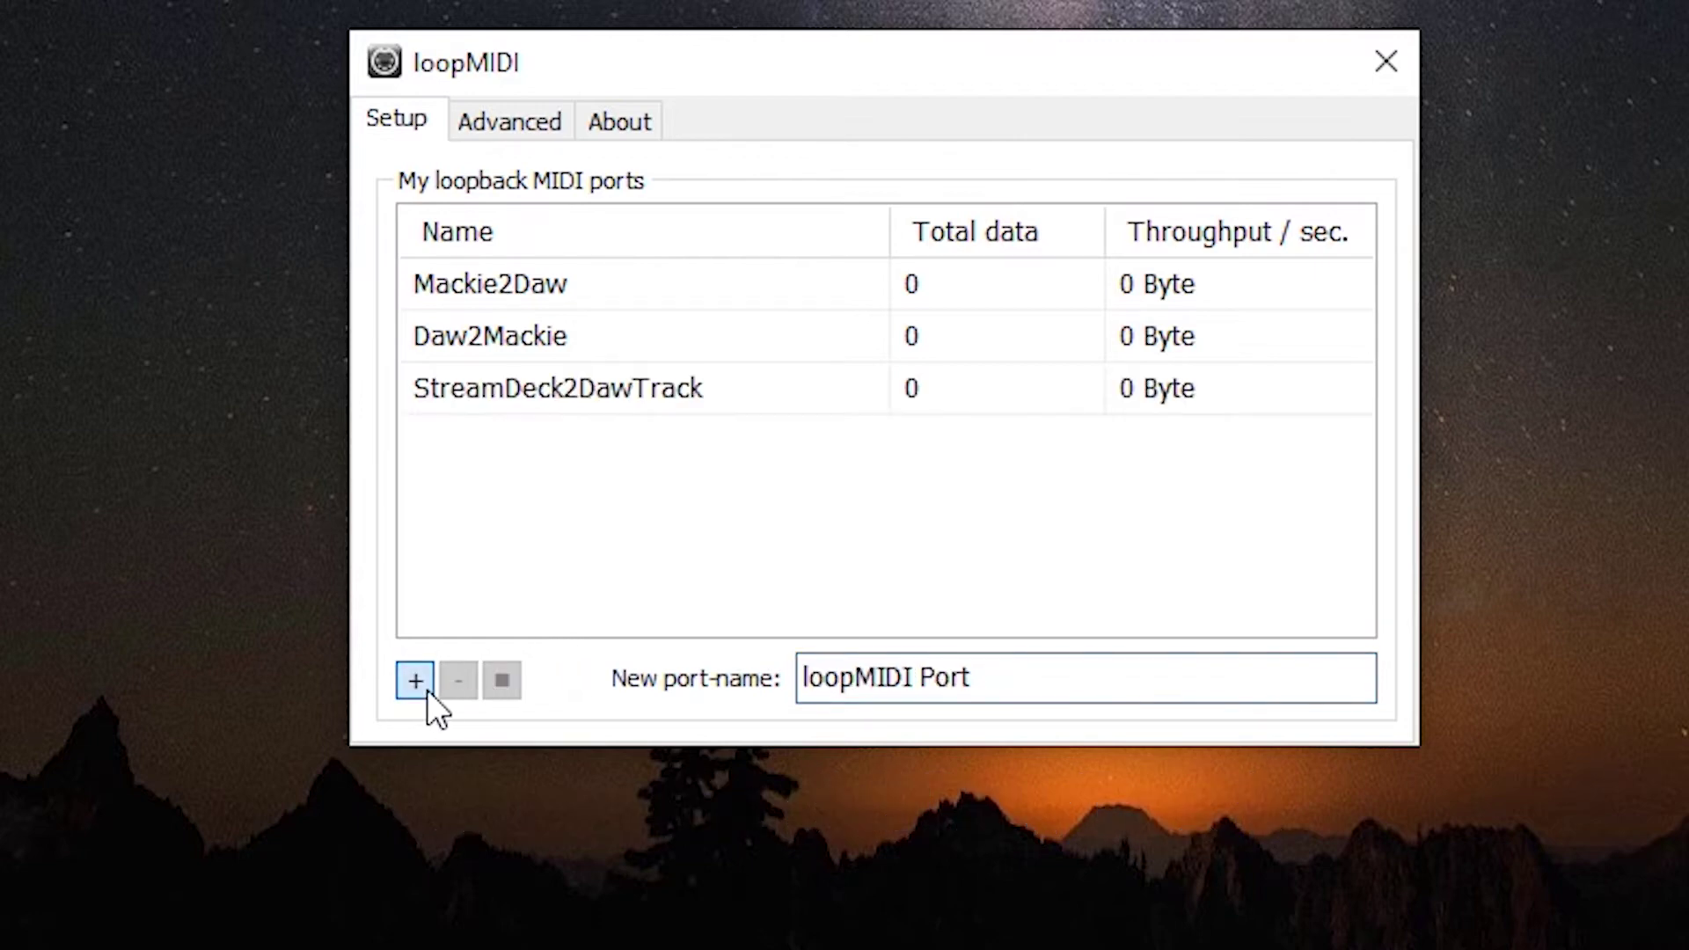
left_click(1053, 675)
key("ctrl+a")
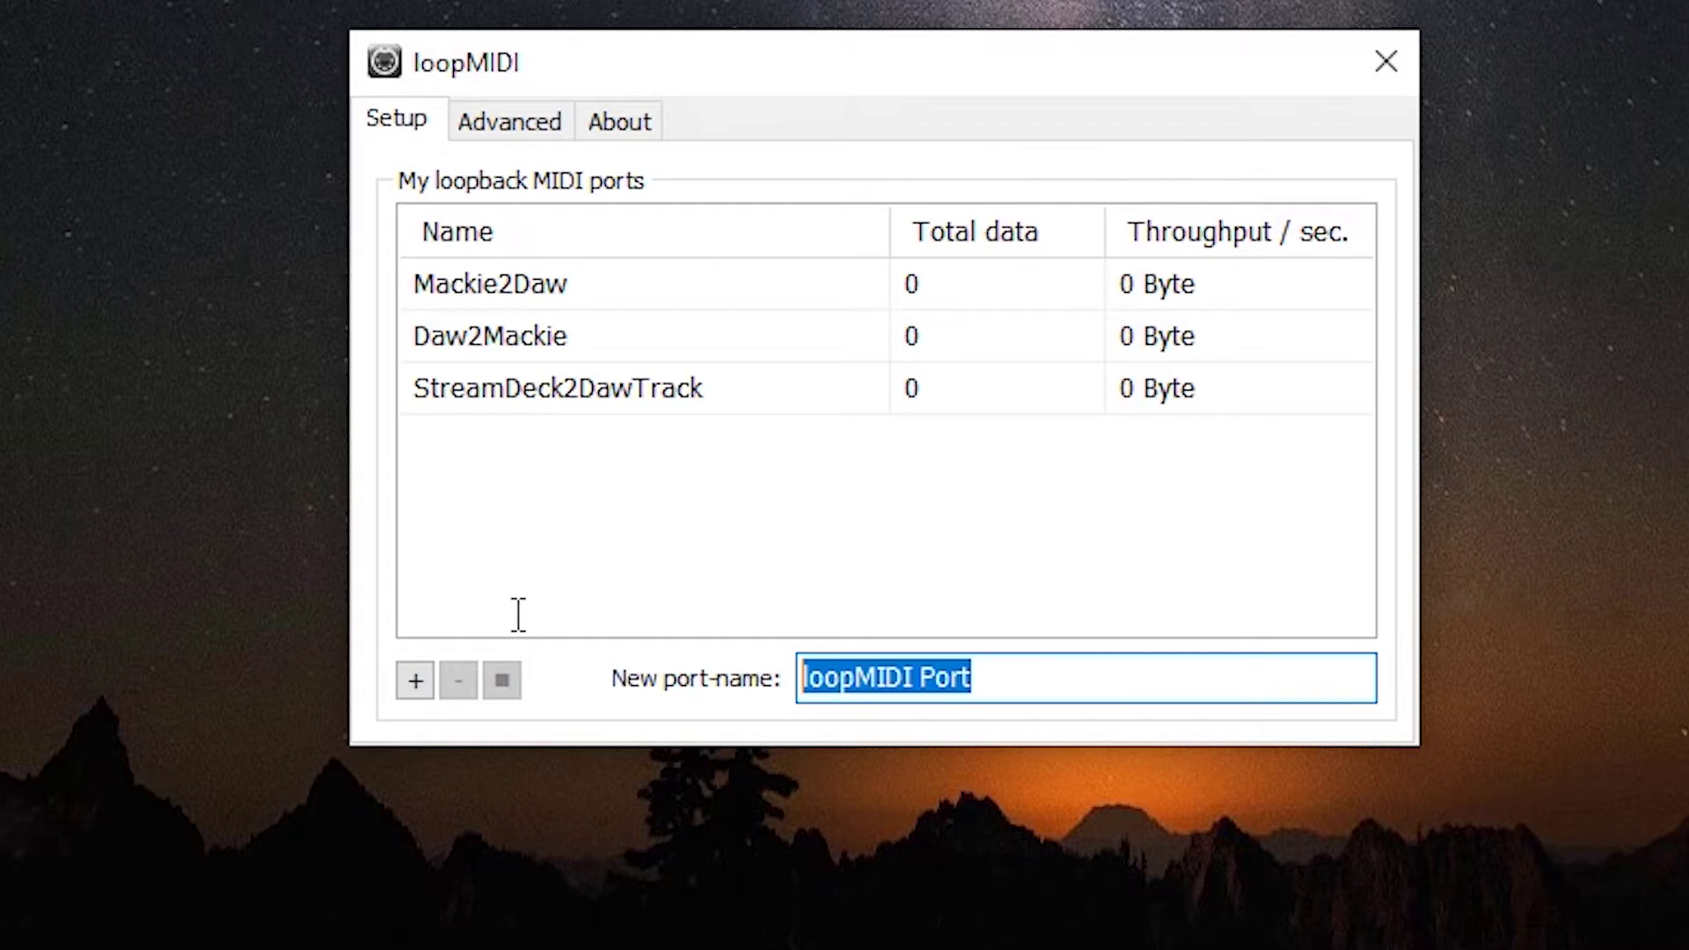
type("D")
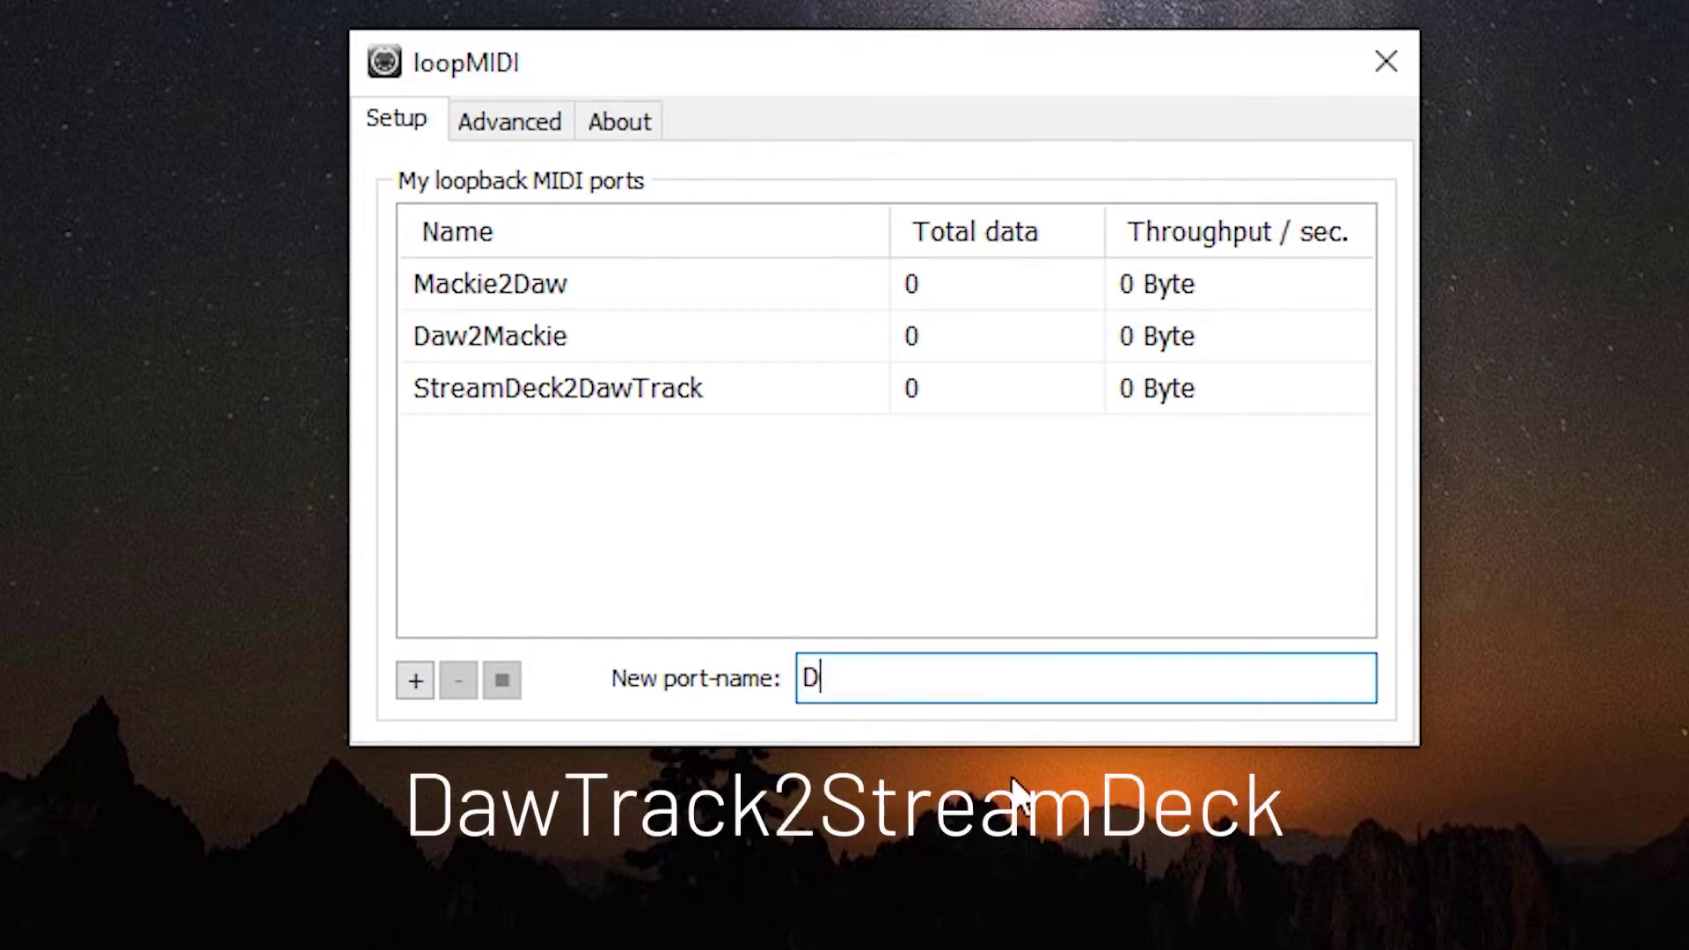
type("awTrack")
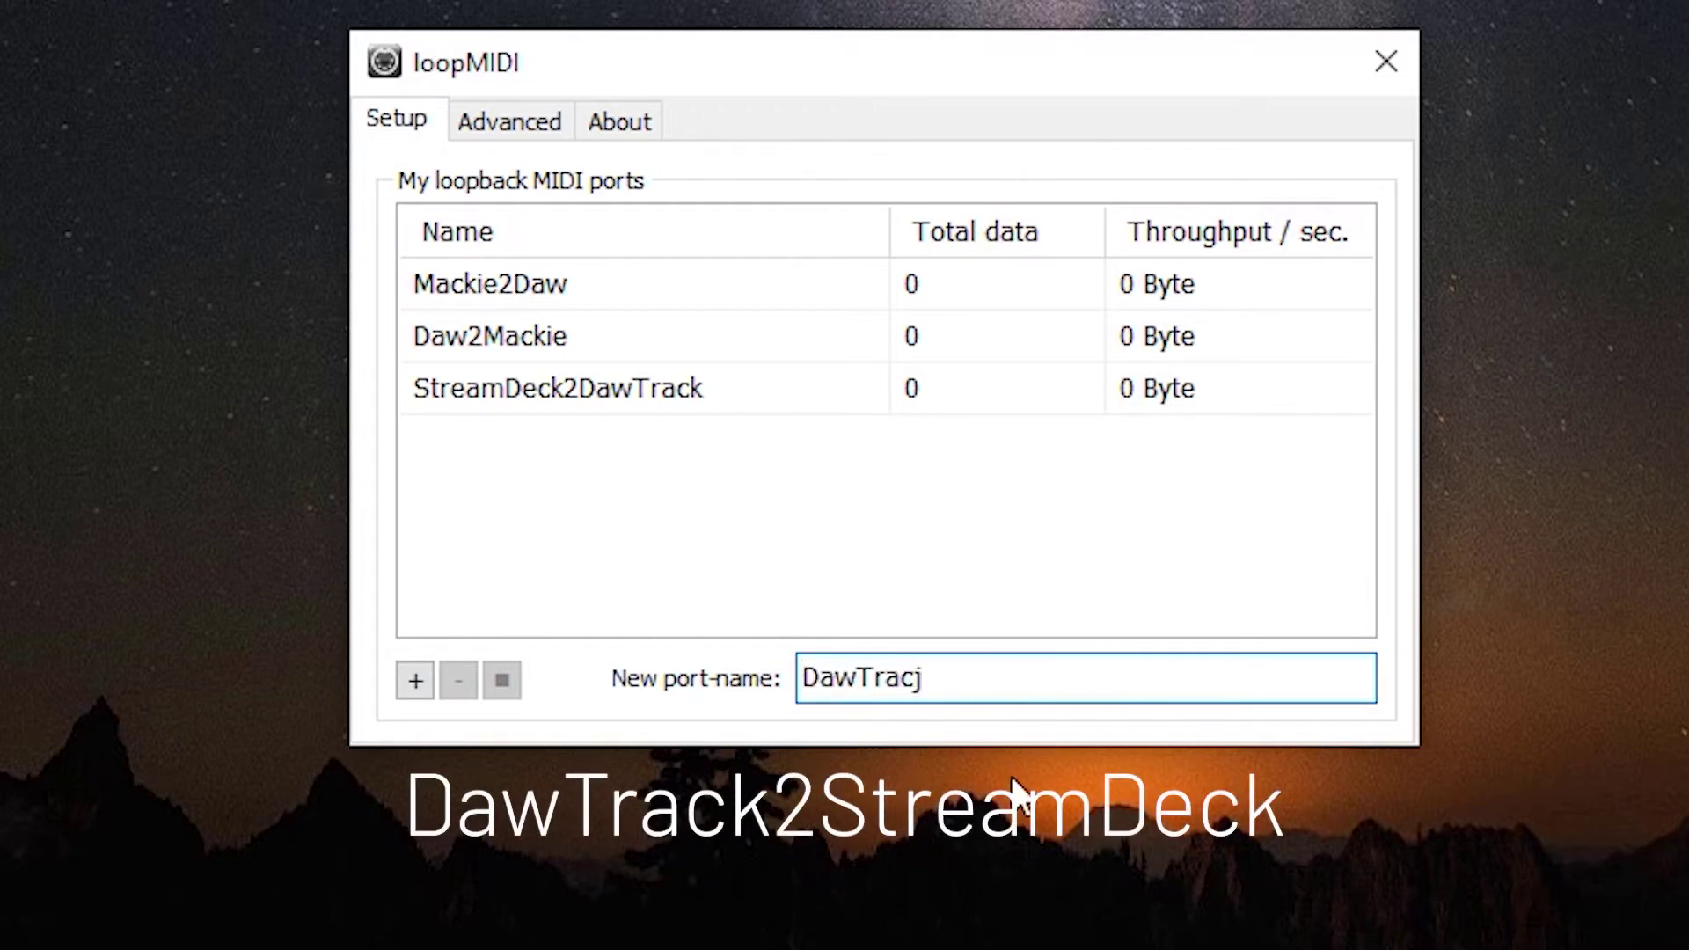
type("2StreamDeck")
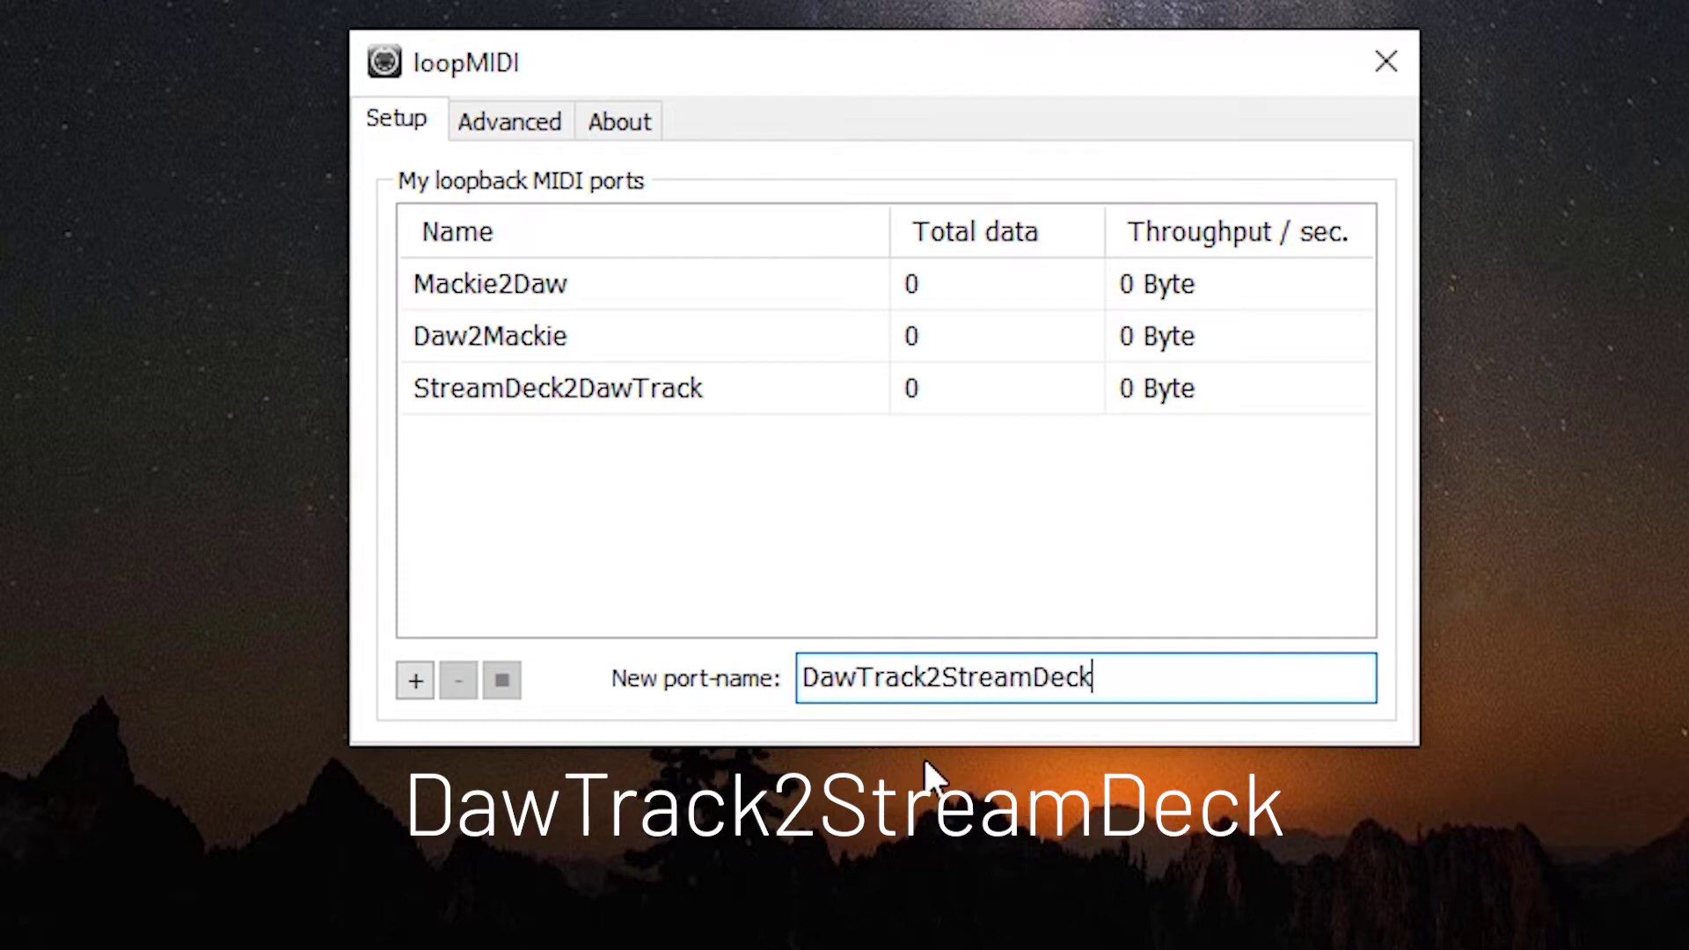
left_click(415, 679)
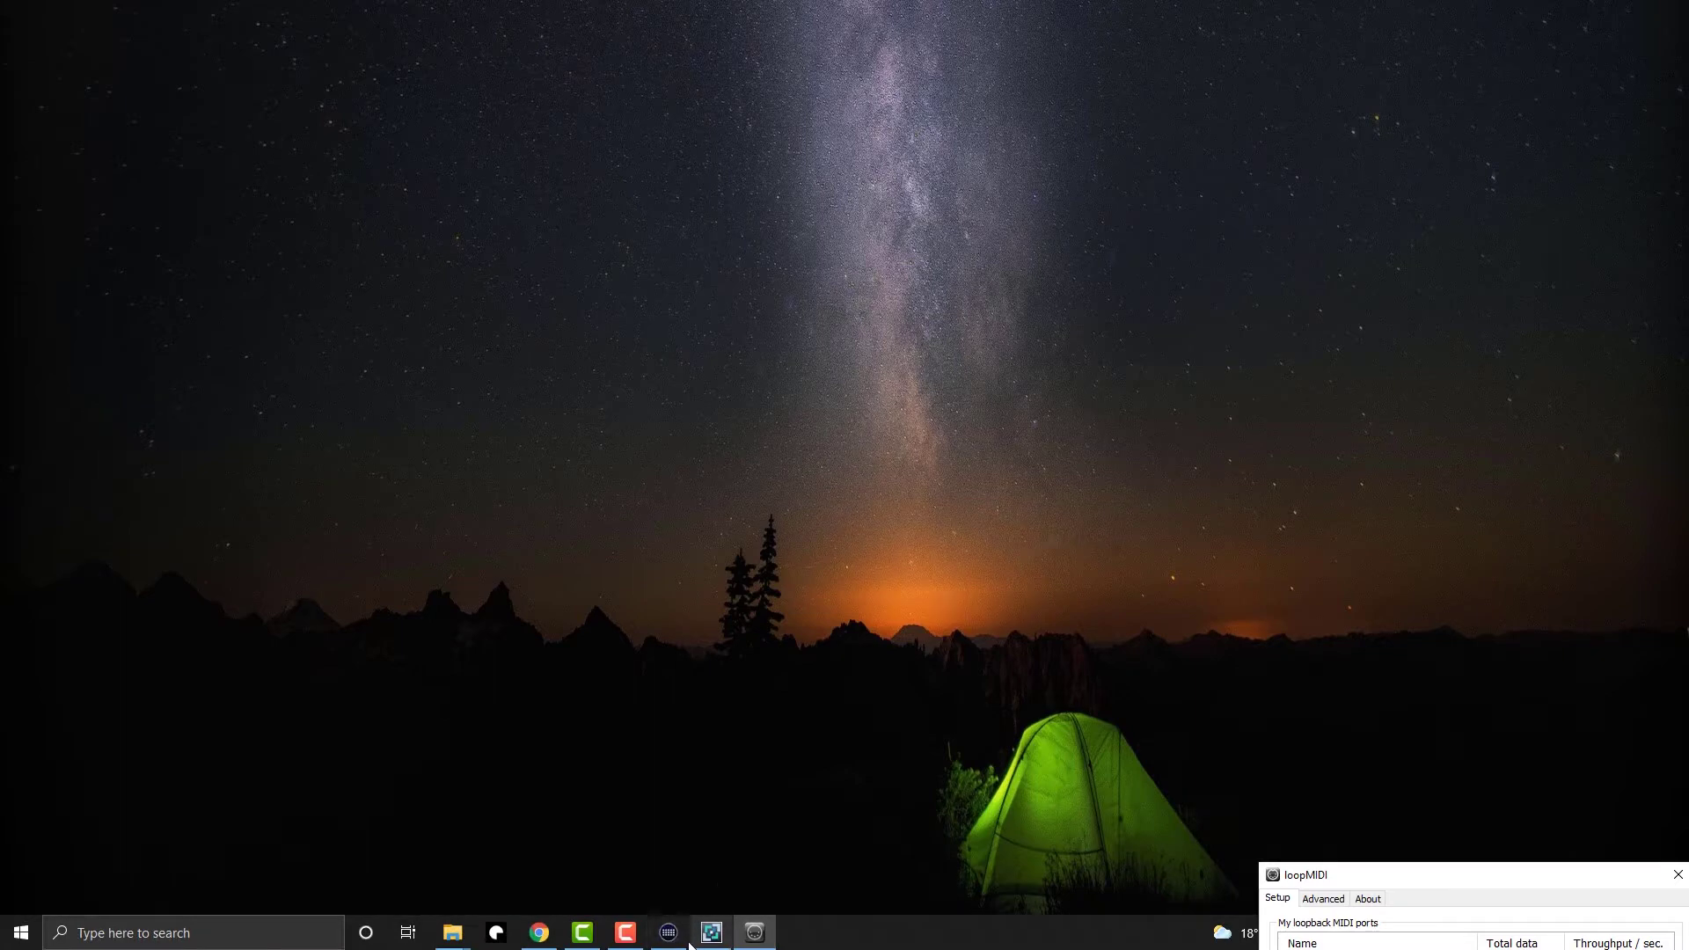
- Search the Stream Deck Store plugins for 'midi' and install Trevliga Spel's Midi plugin
left_click(683, 946)
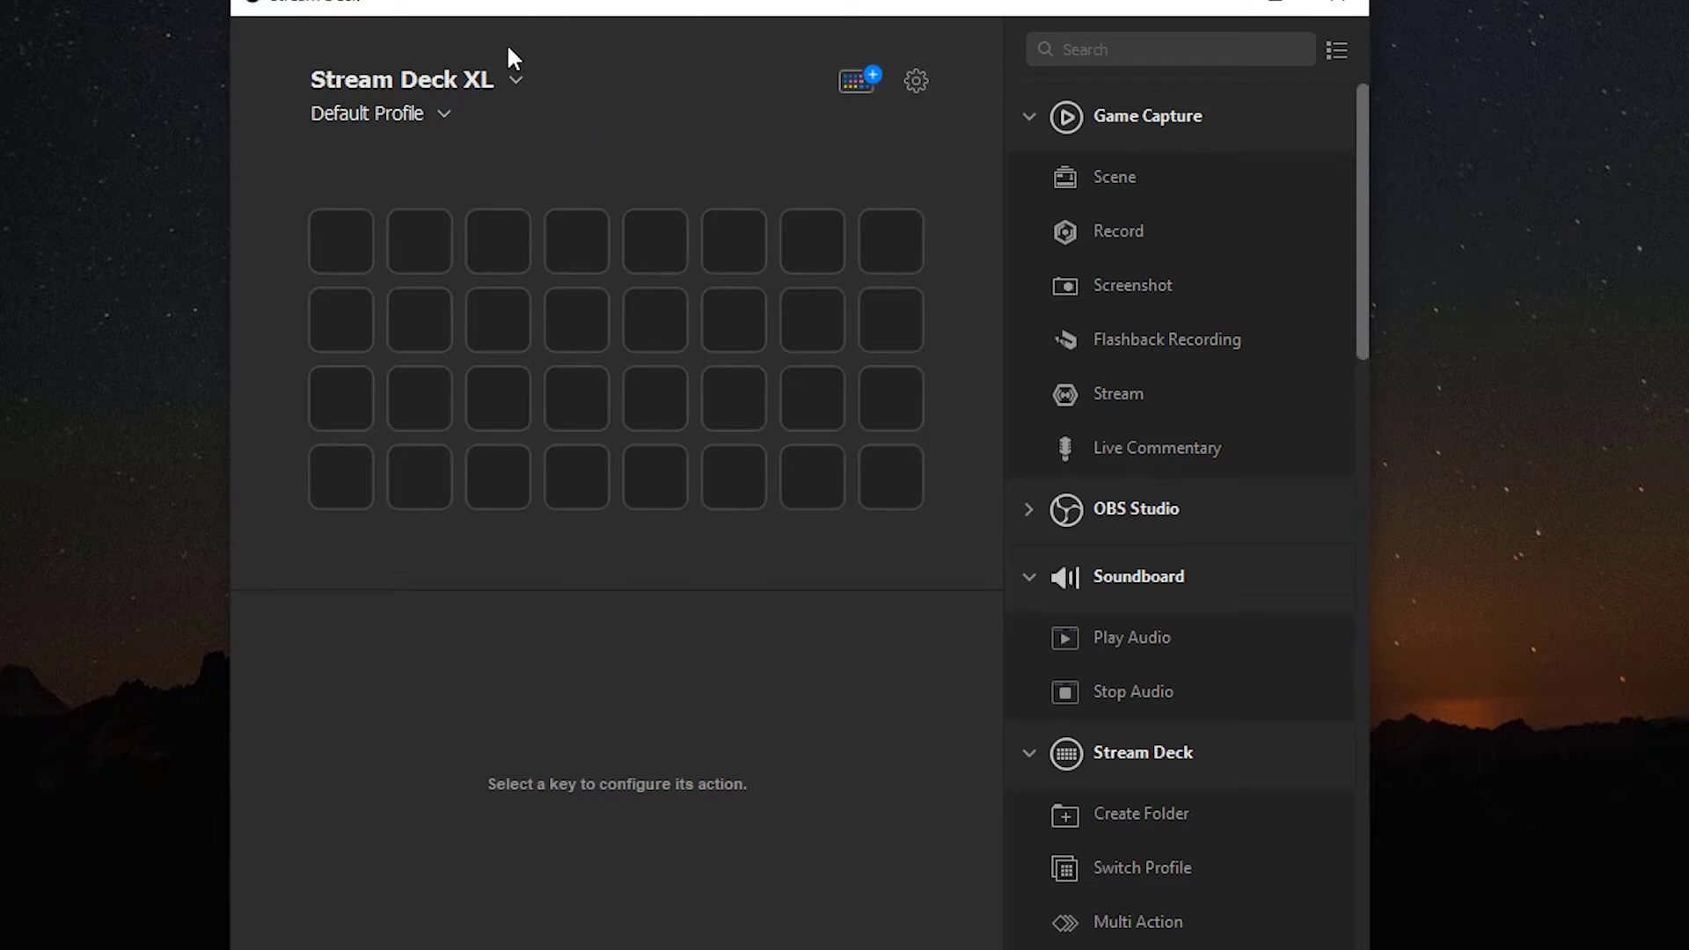
left_click(855, 84)
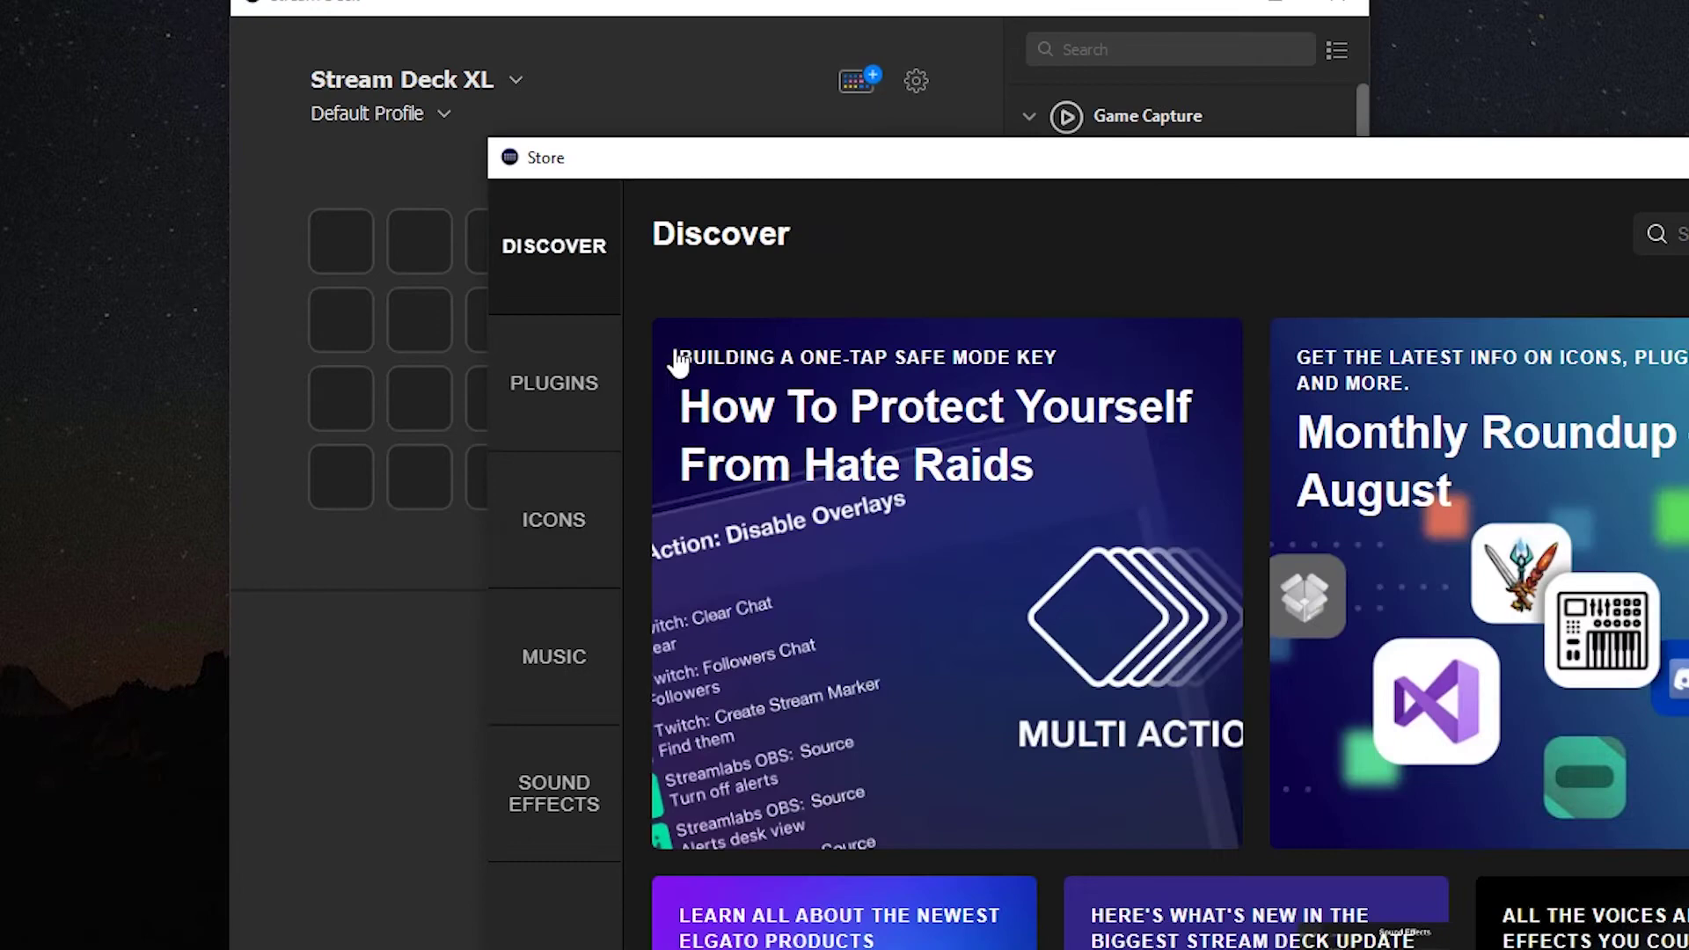
left_click(544, 409)
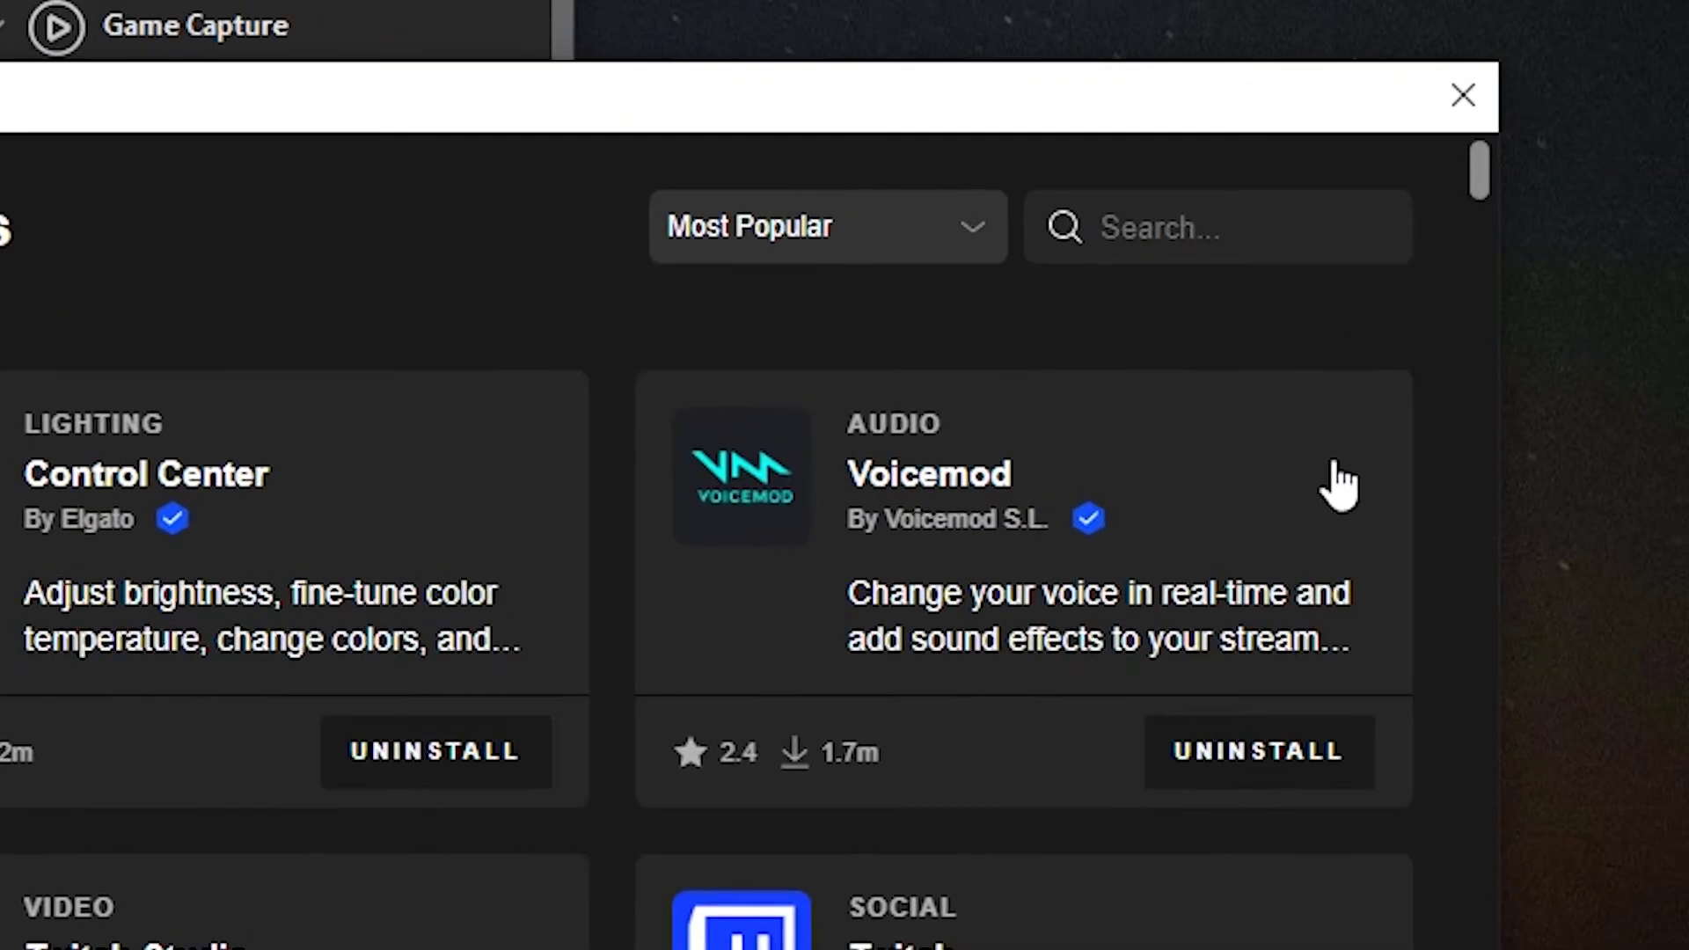
left_click(1110, 245)
type("midi")
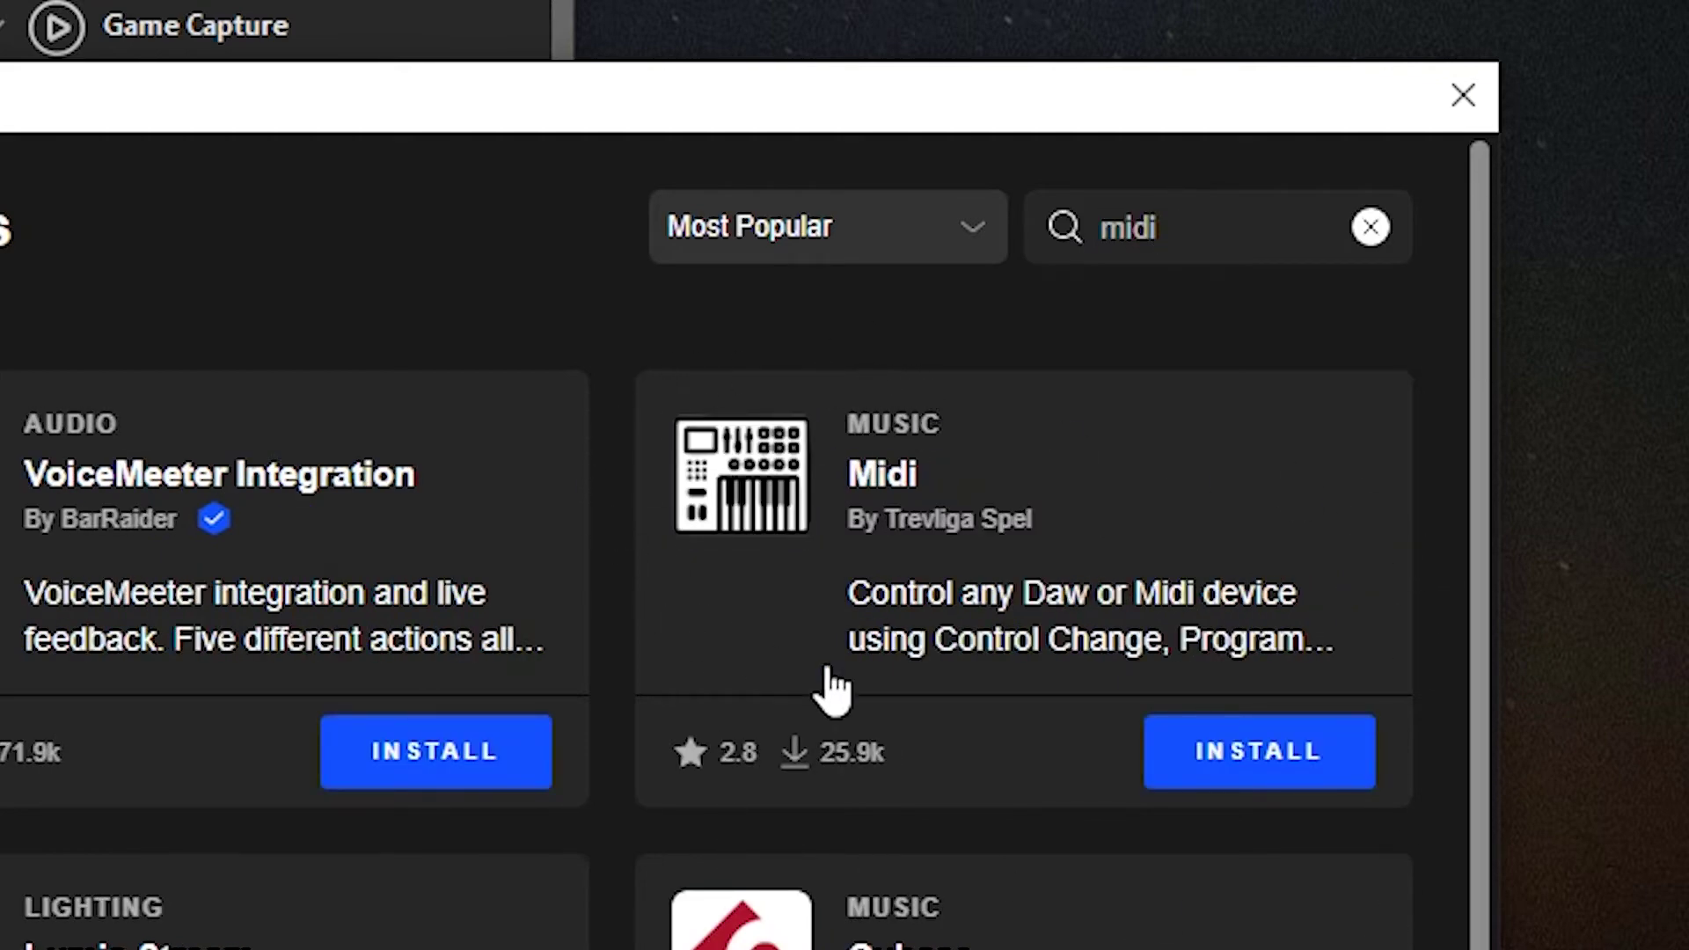
left_click(1267, 772)
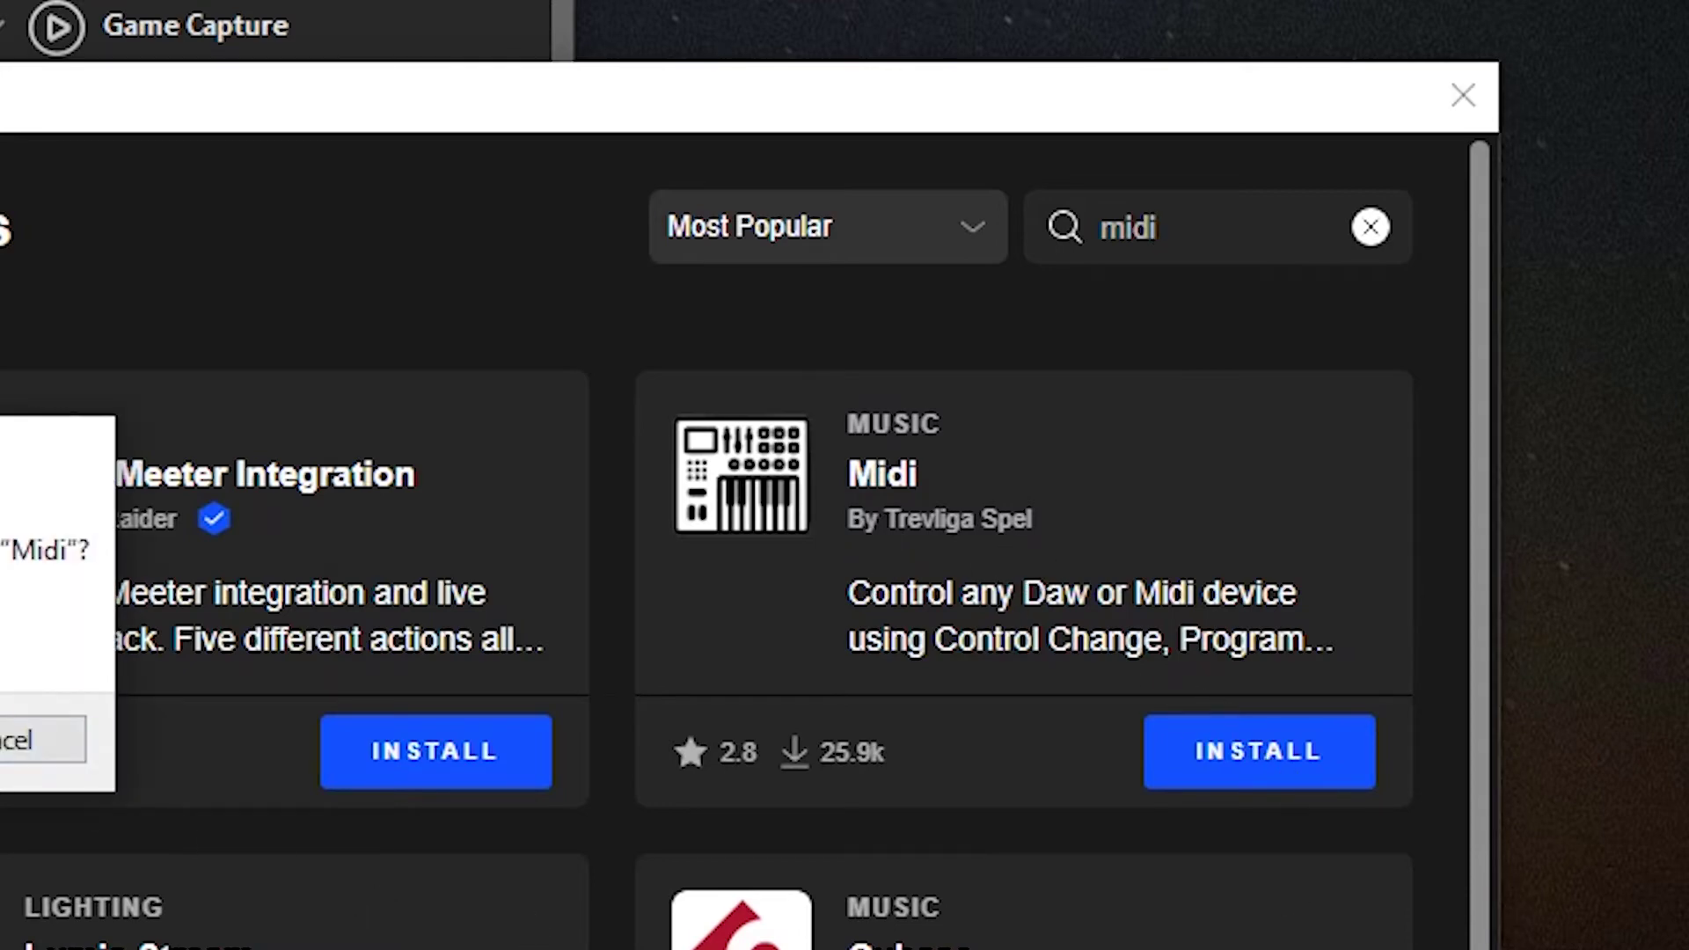
key("Return")
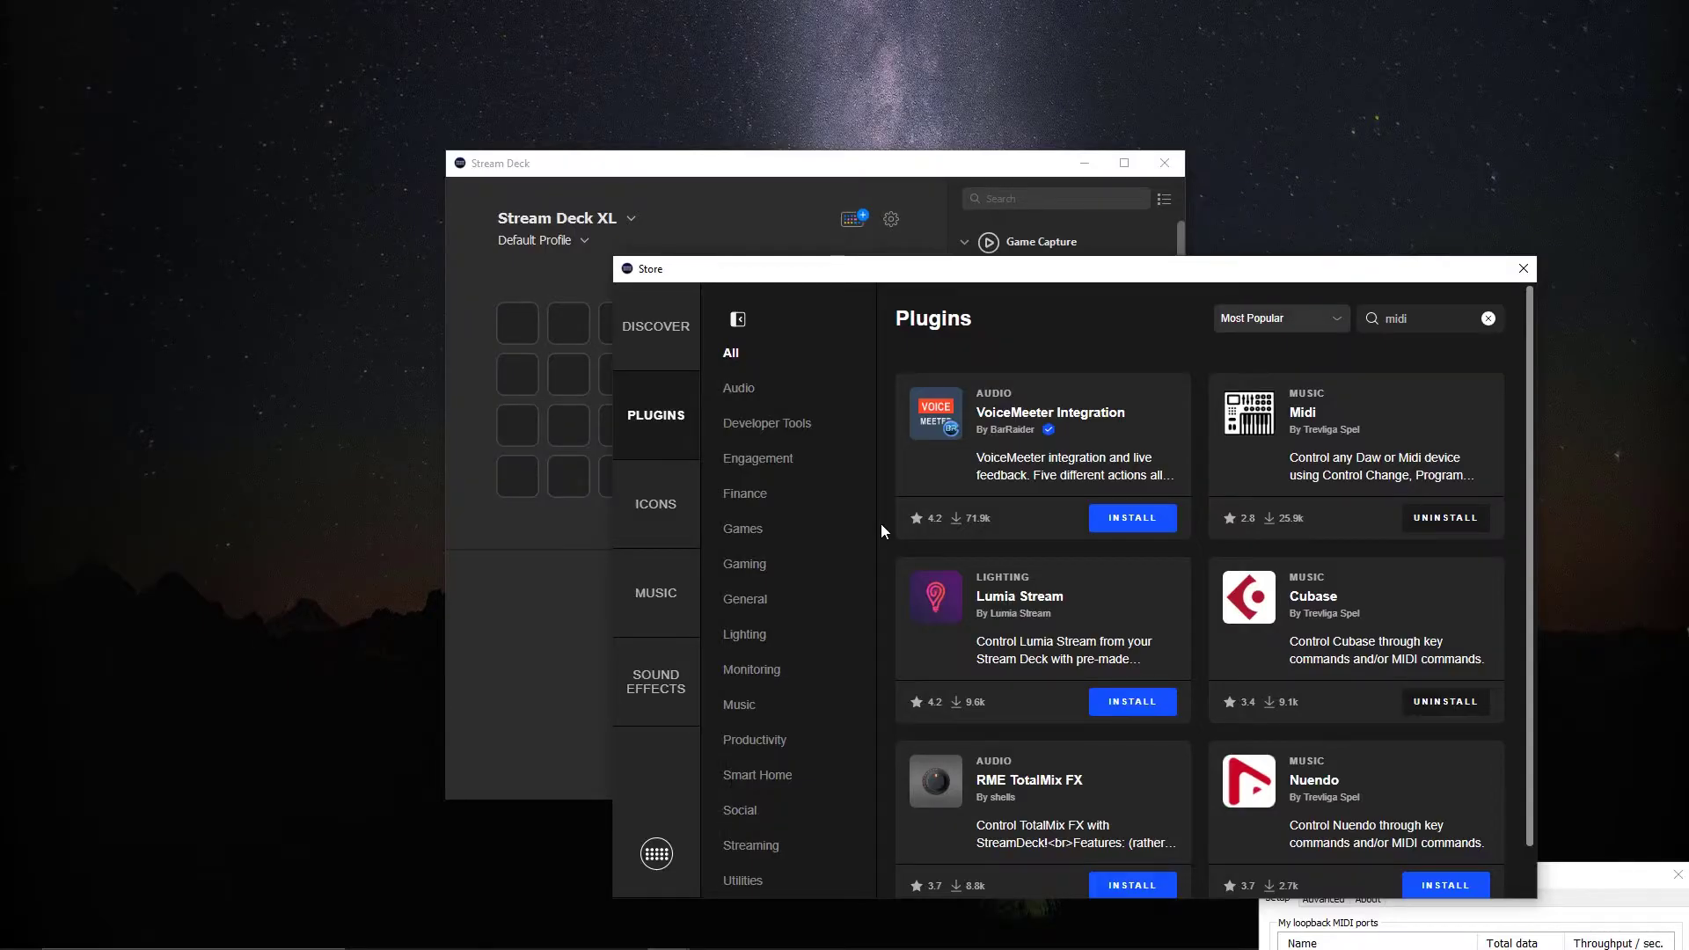
- In Live's MIDI preferences, set surface 1 to MackieControl with Mackie2Daw input and Daw2Mackie output
left_click(1523, 268)
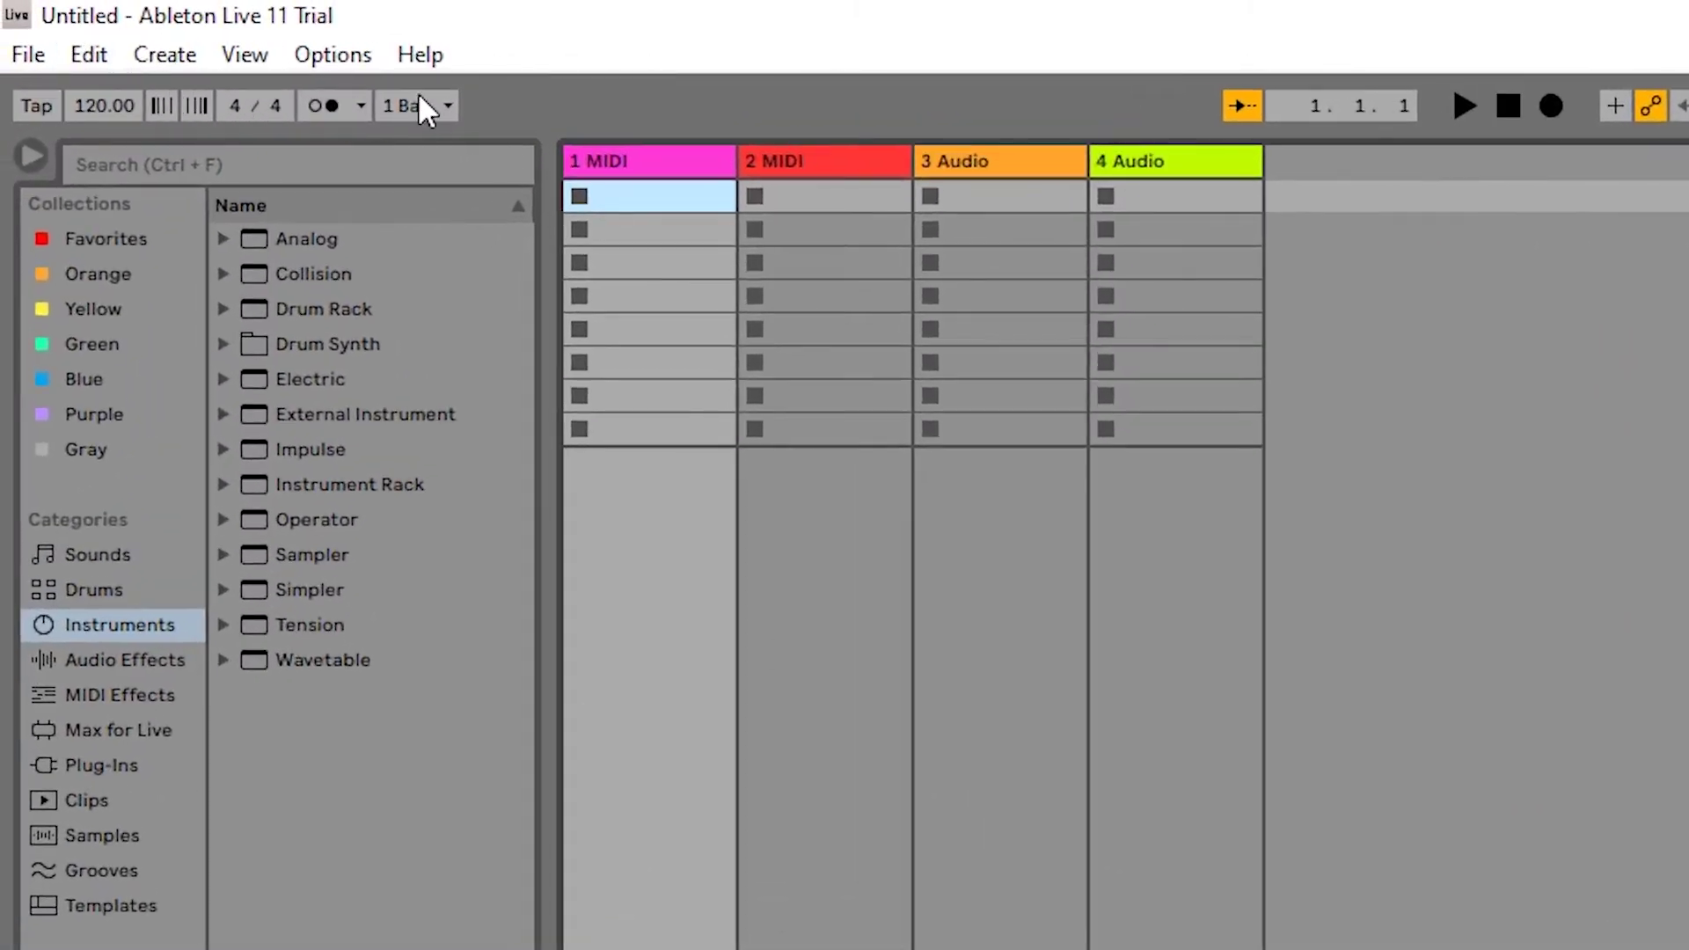
left_click(332, 55)
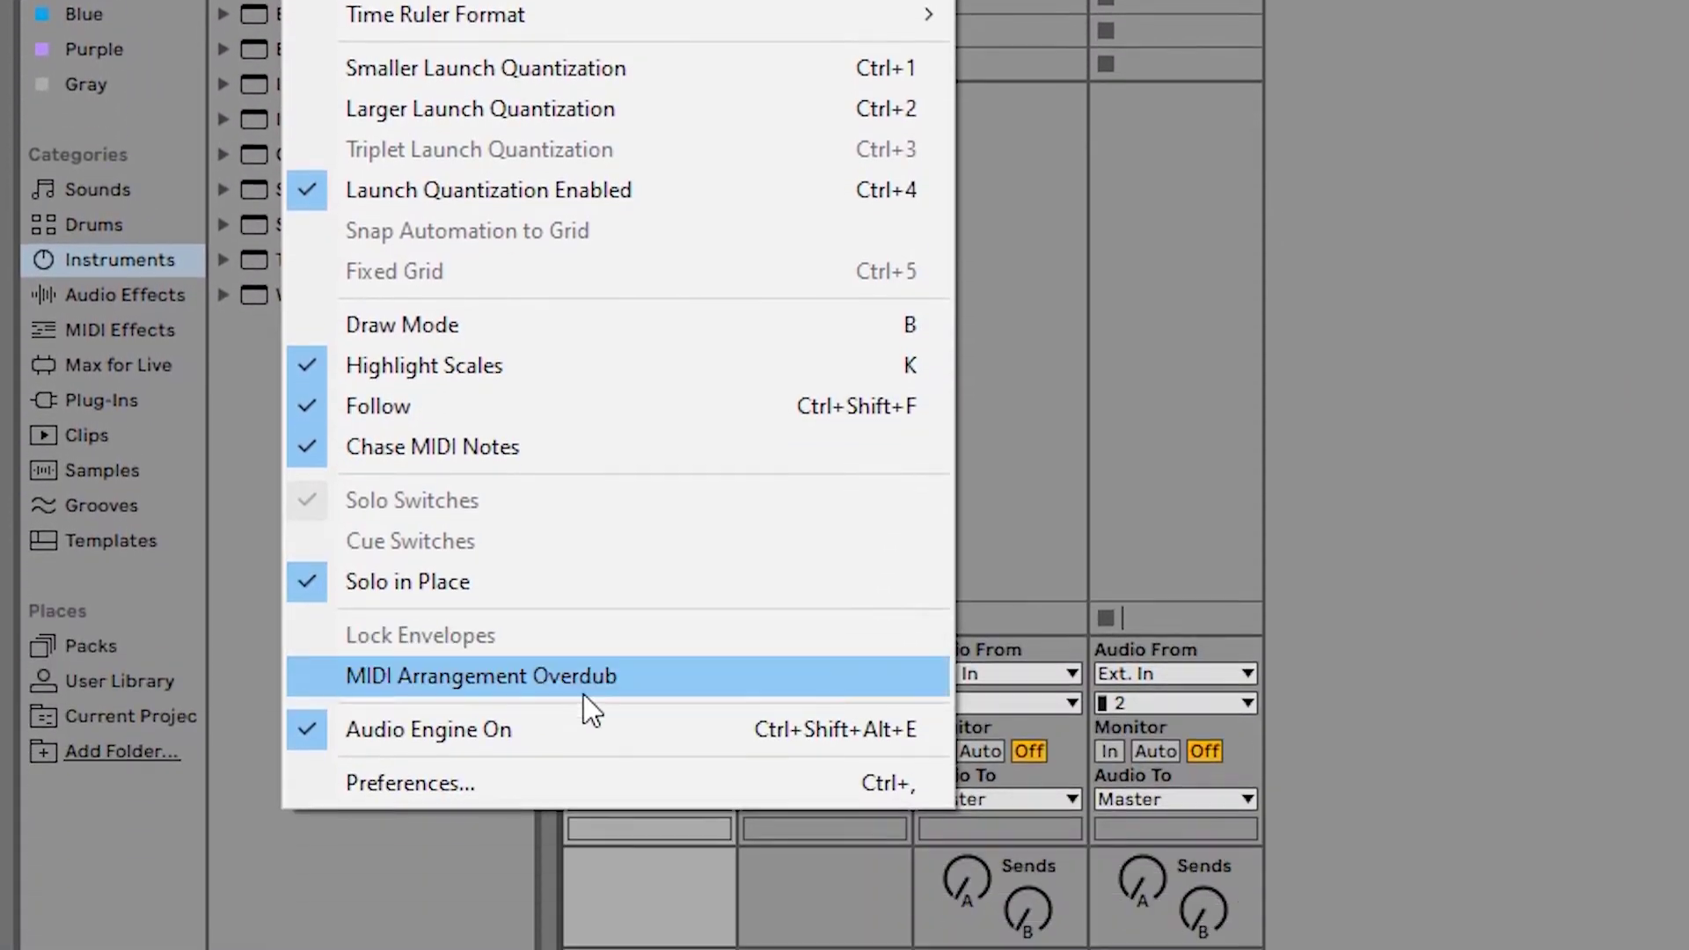
left_click(589, 783)
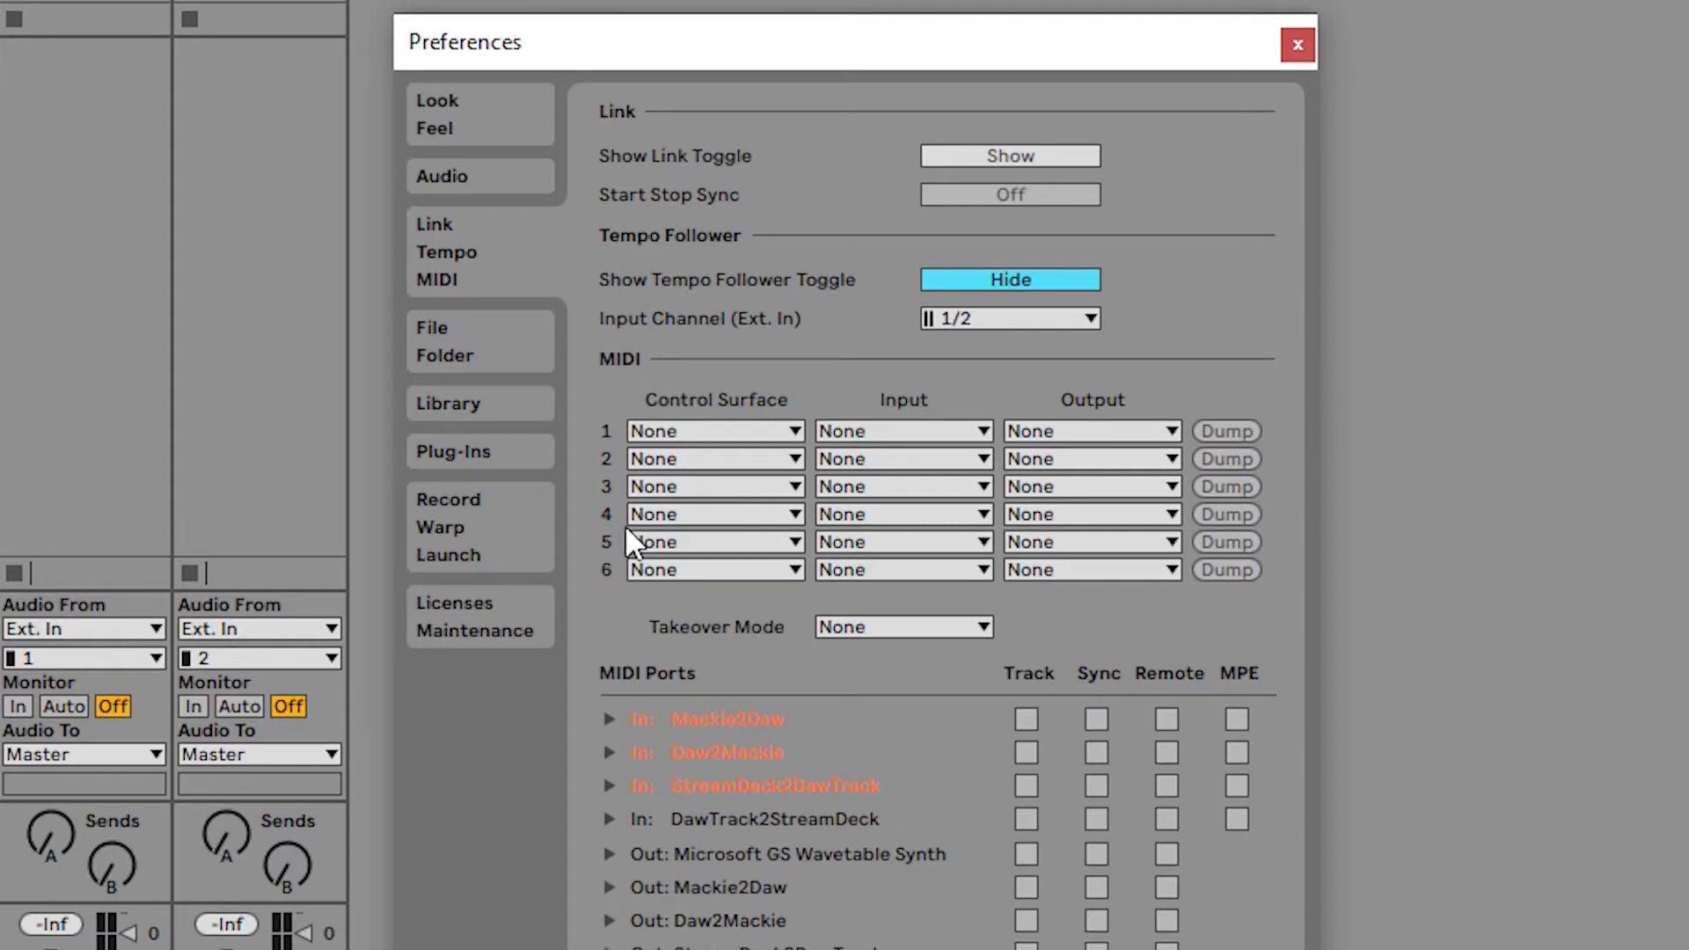
left_click(763, 433)
scroll(790, 853, "down", 3)
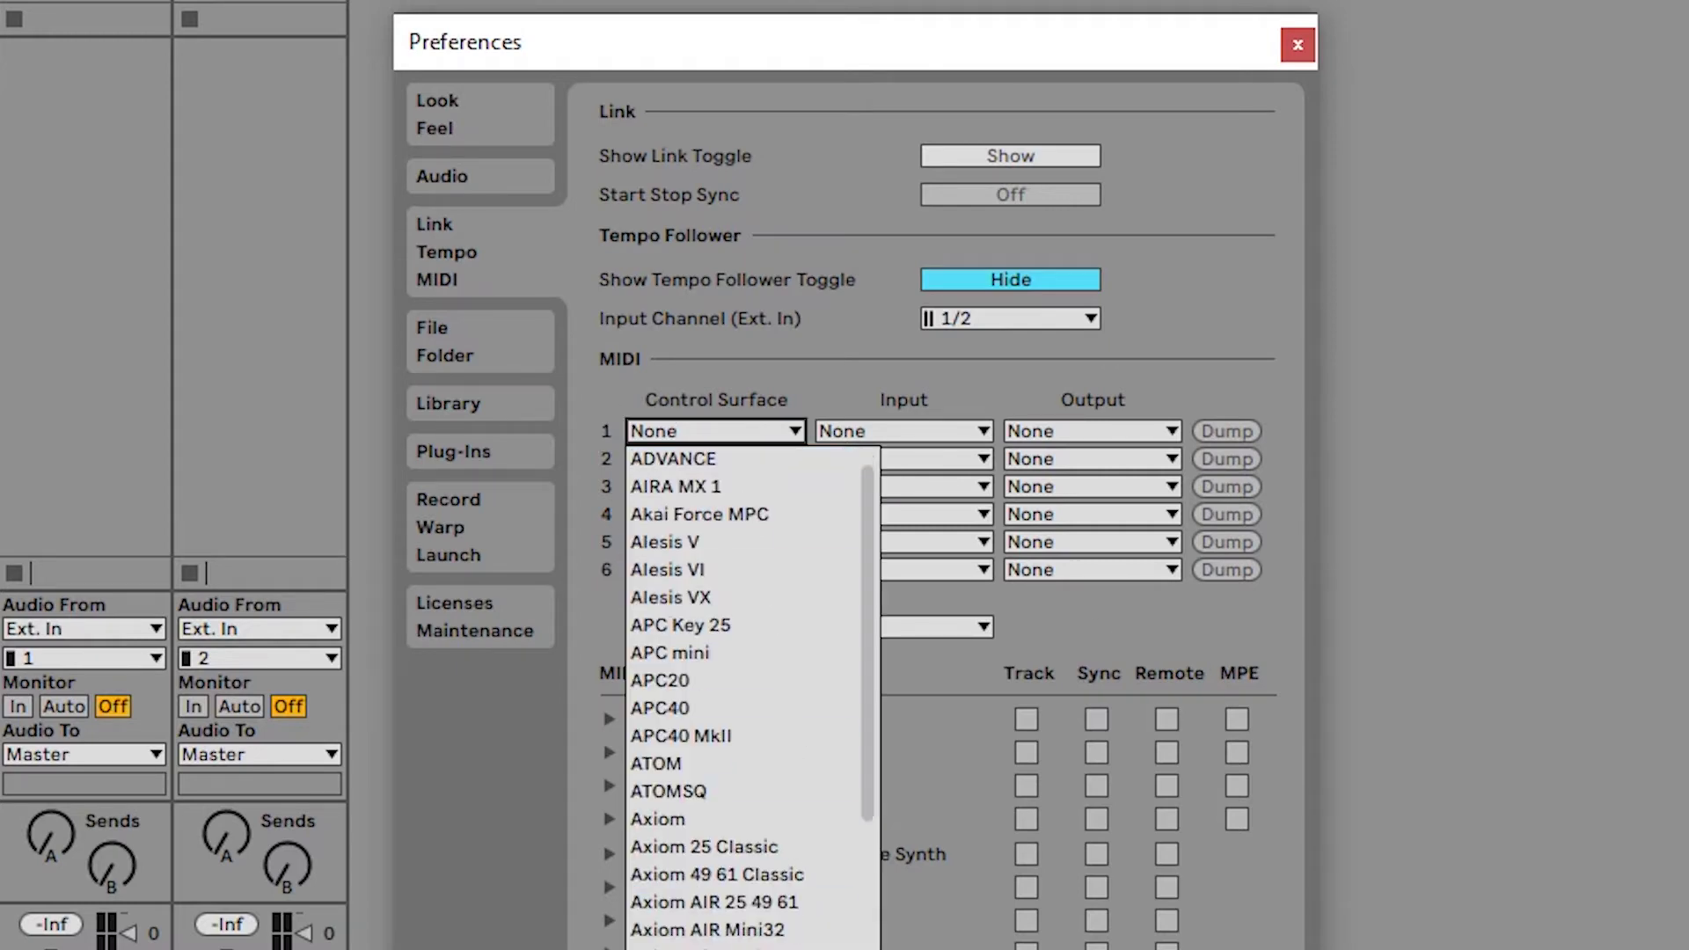
scroll(748, 791, "down", 5)
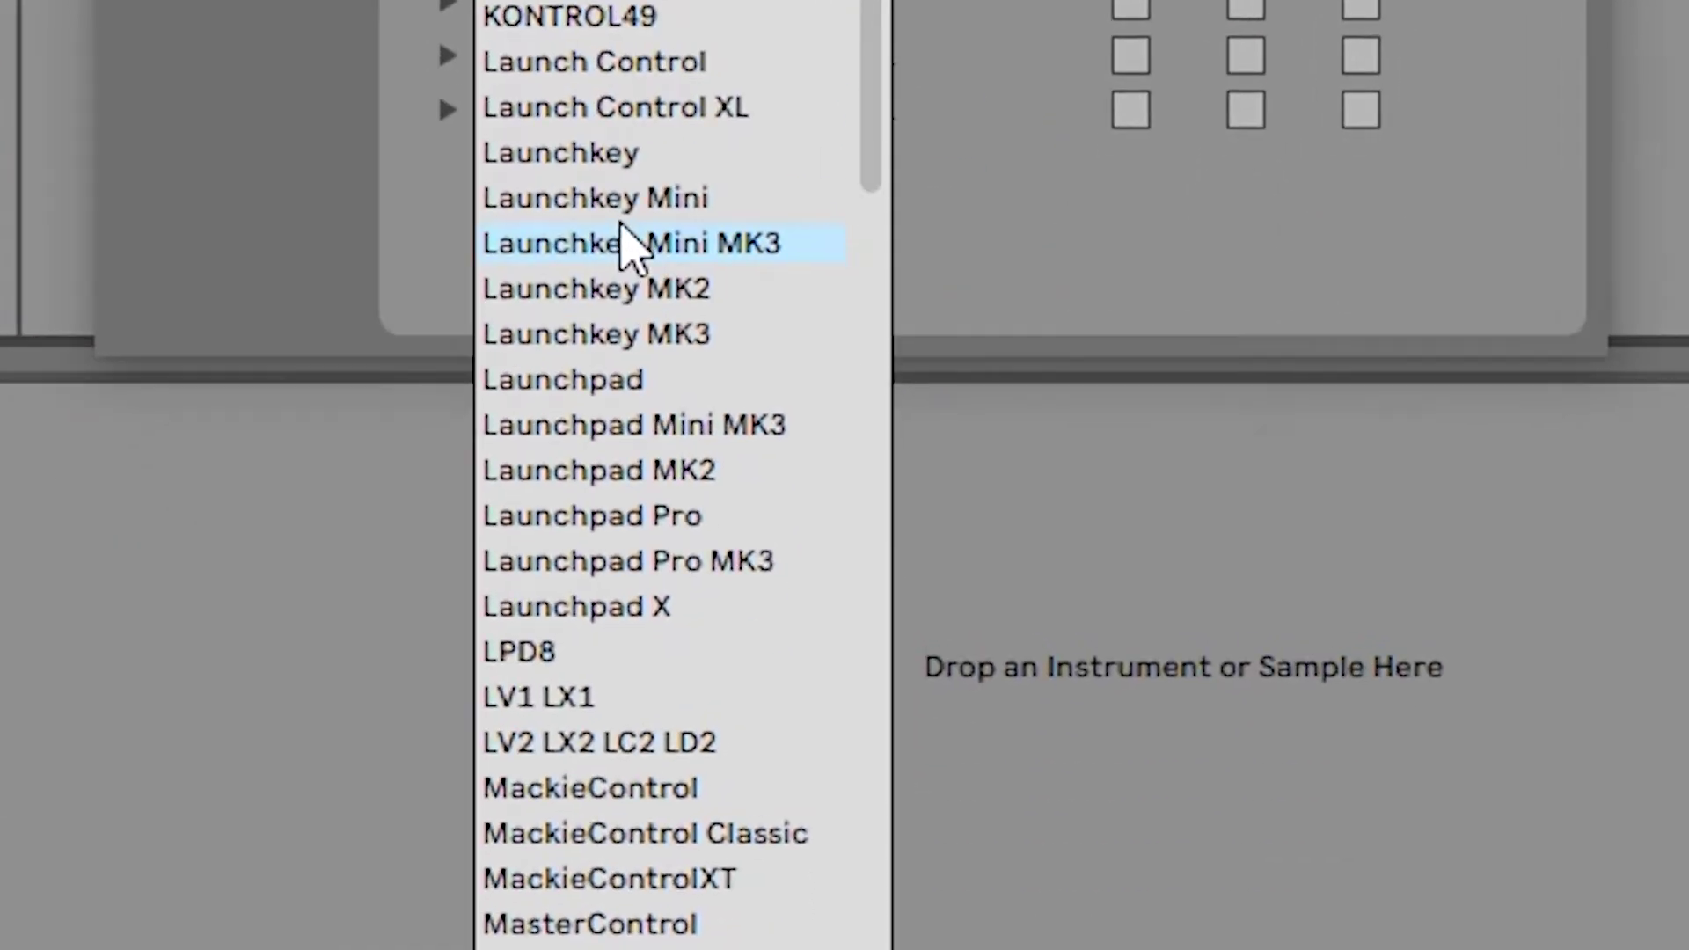
scroll(627, 227, "down", 1)
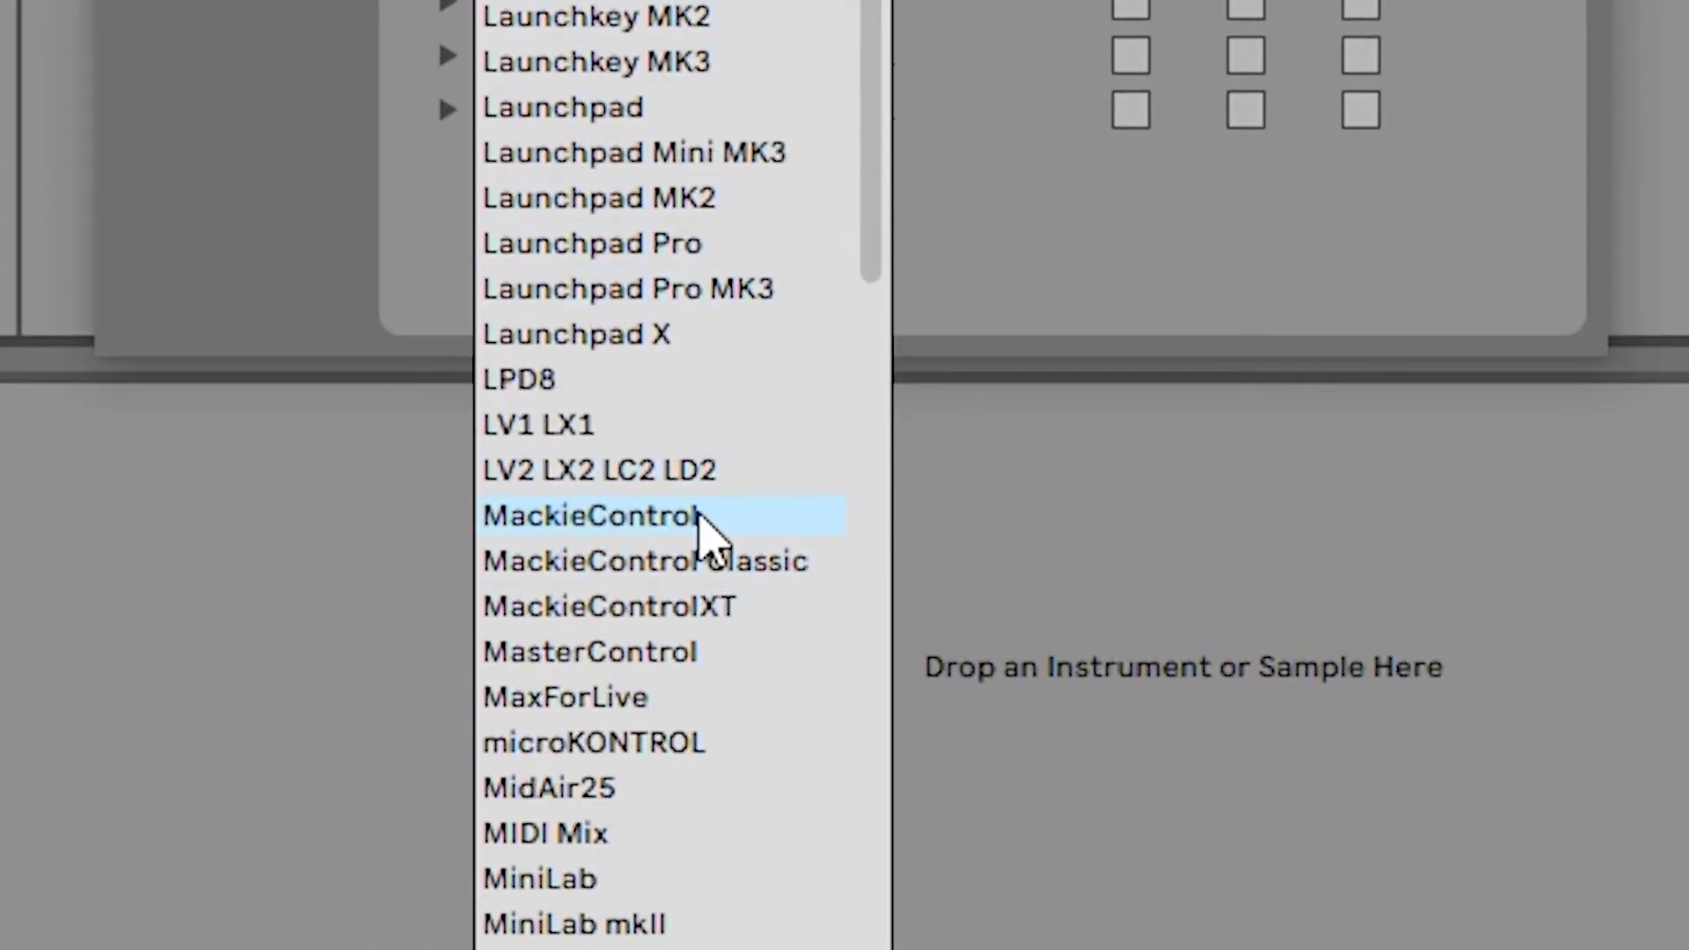
left_click(702, 517)
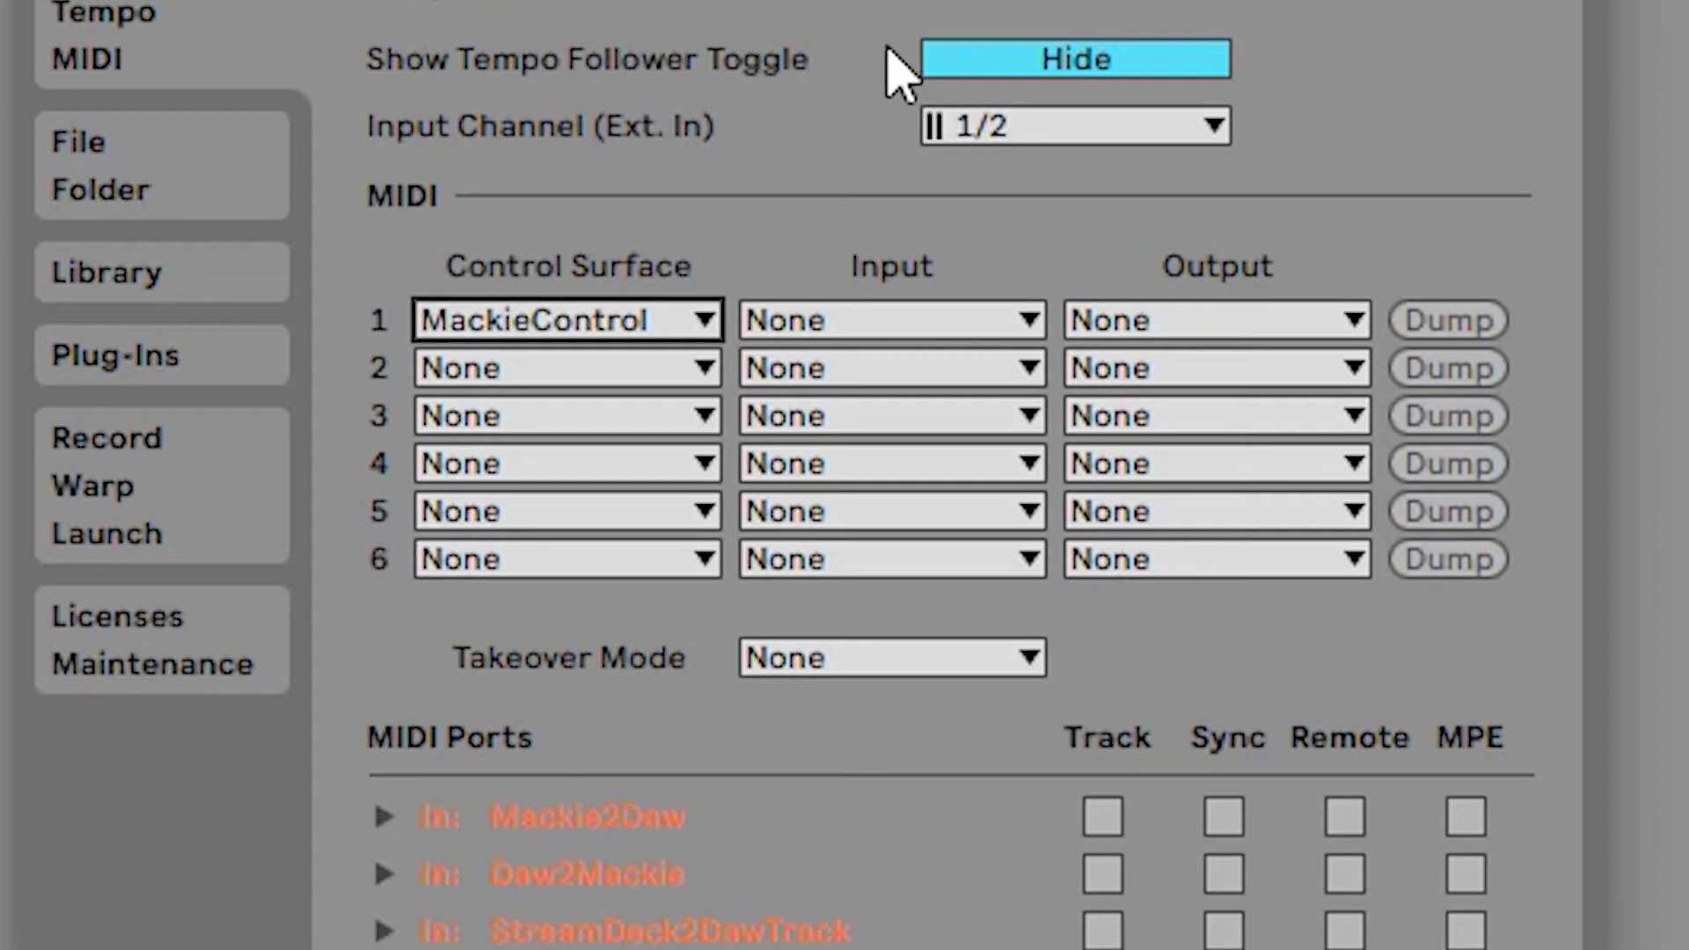
left_click(963, 324)
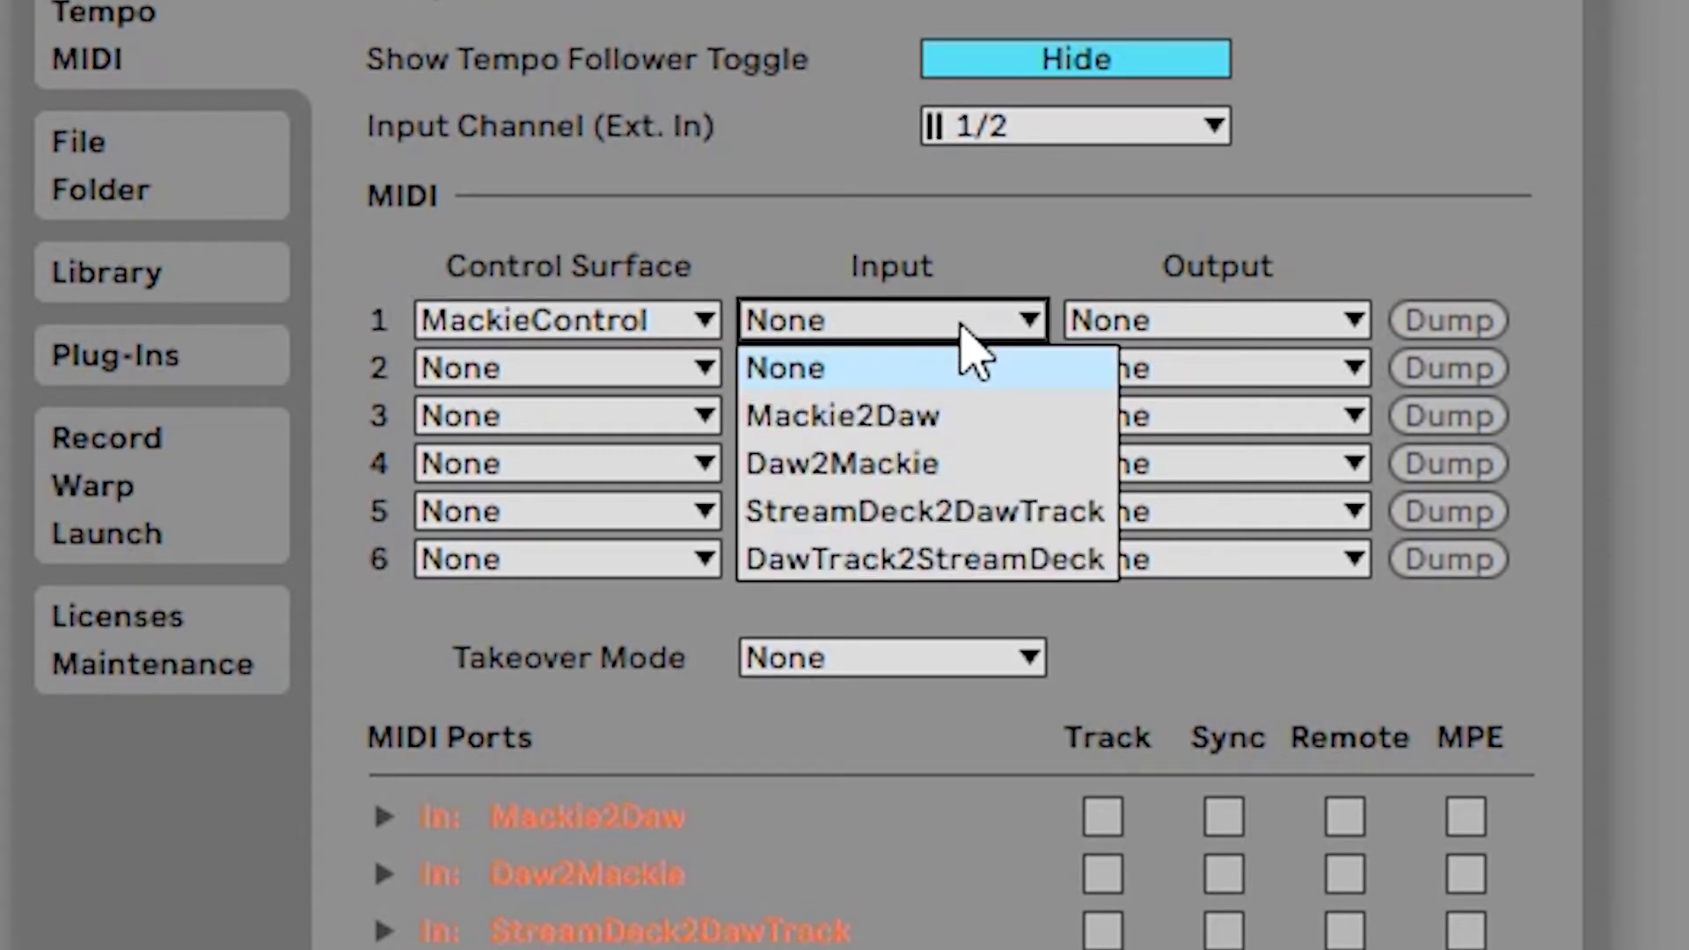
left_click(954, 415)
left_click(1180, 323)
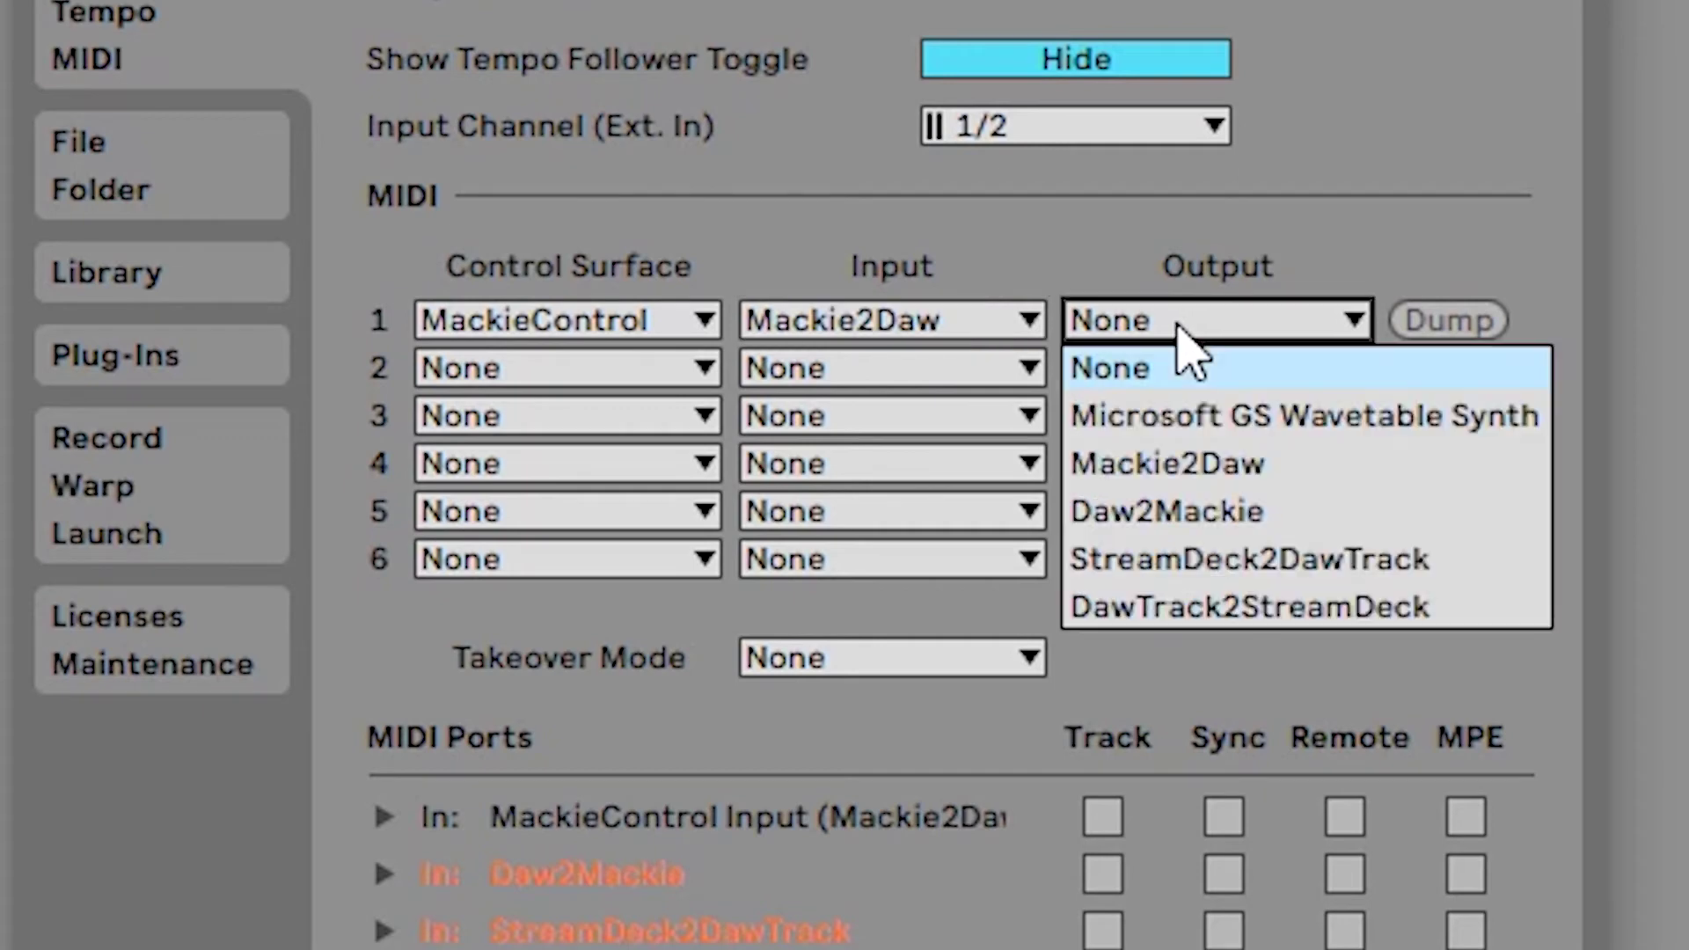
left_click(1153, 519)
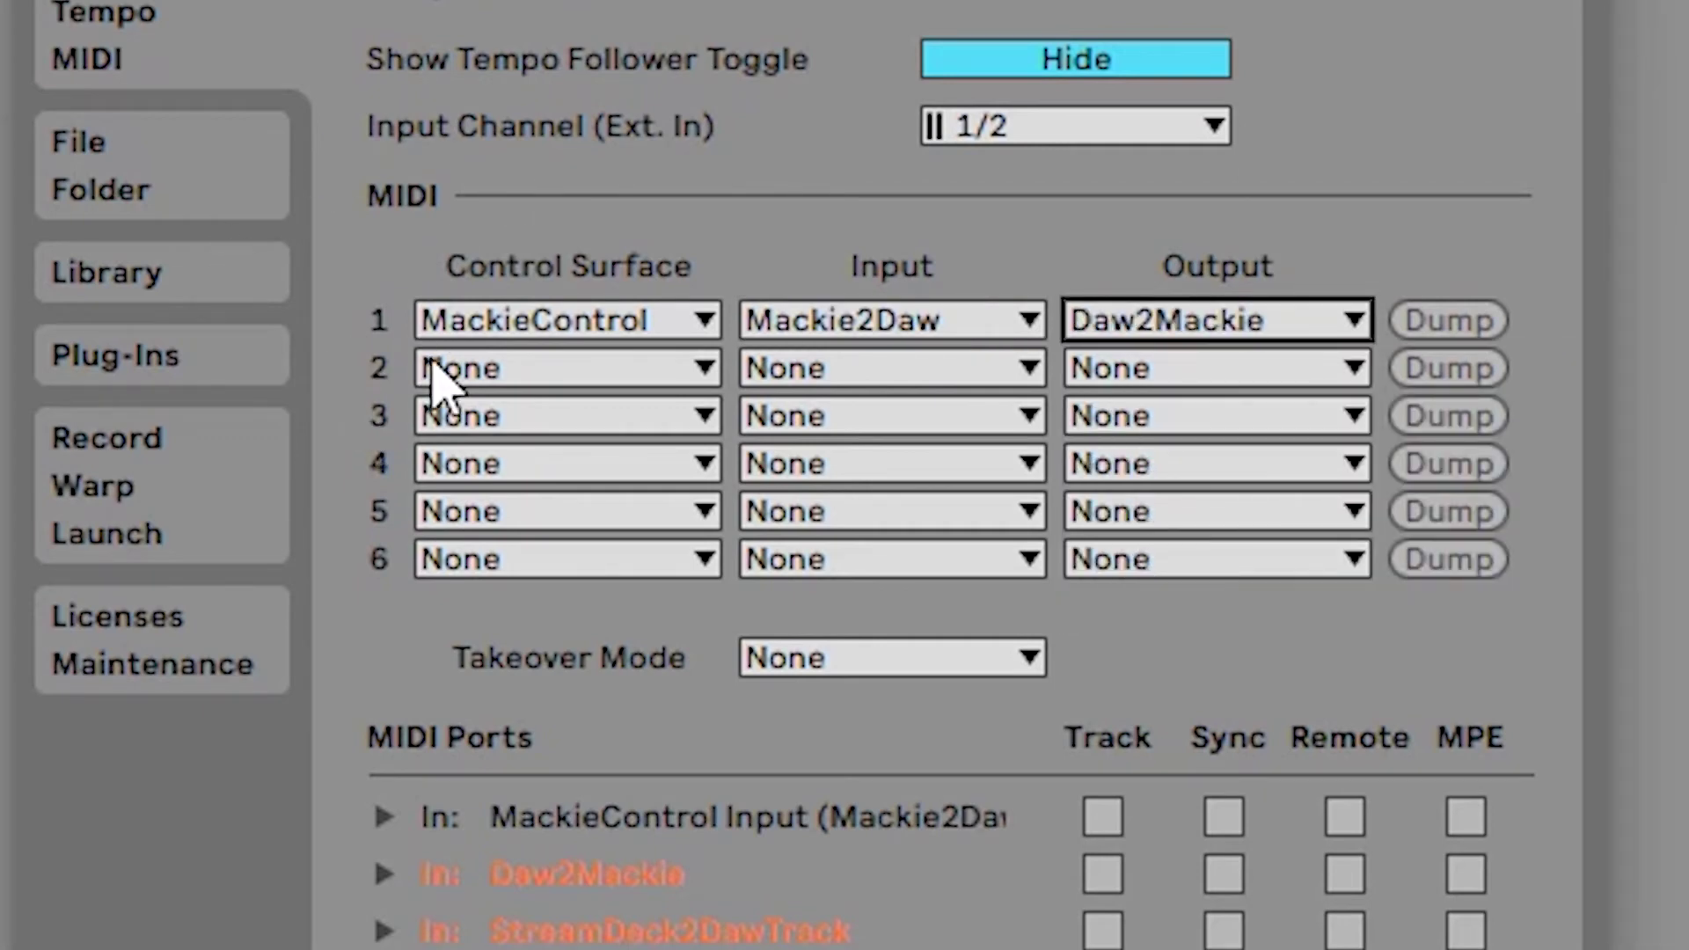
- Set surface 2 to ADVANCE with StreamDeck2DawTrack input and DawTrack2StreamDeck output
left_click(503, 369)
left_click(547, 461)
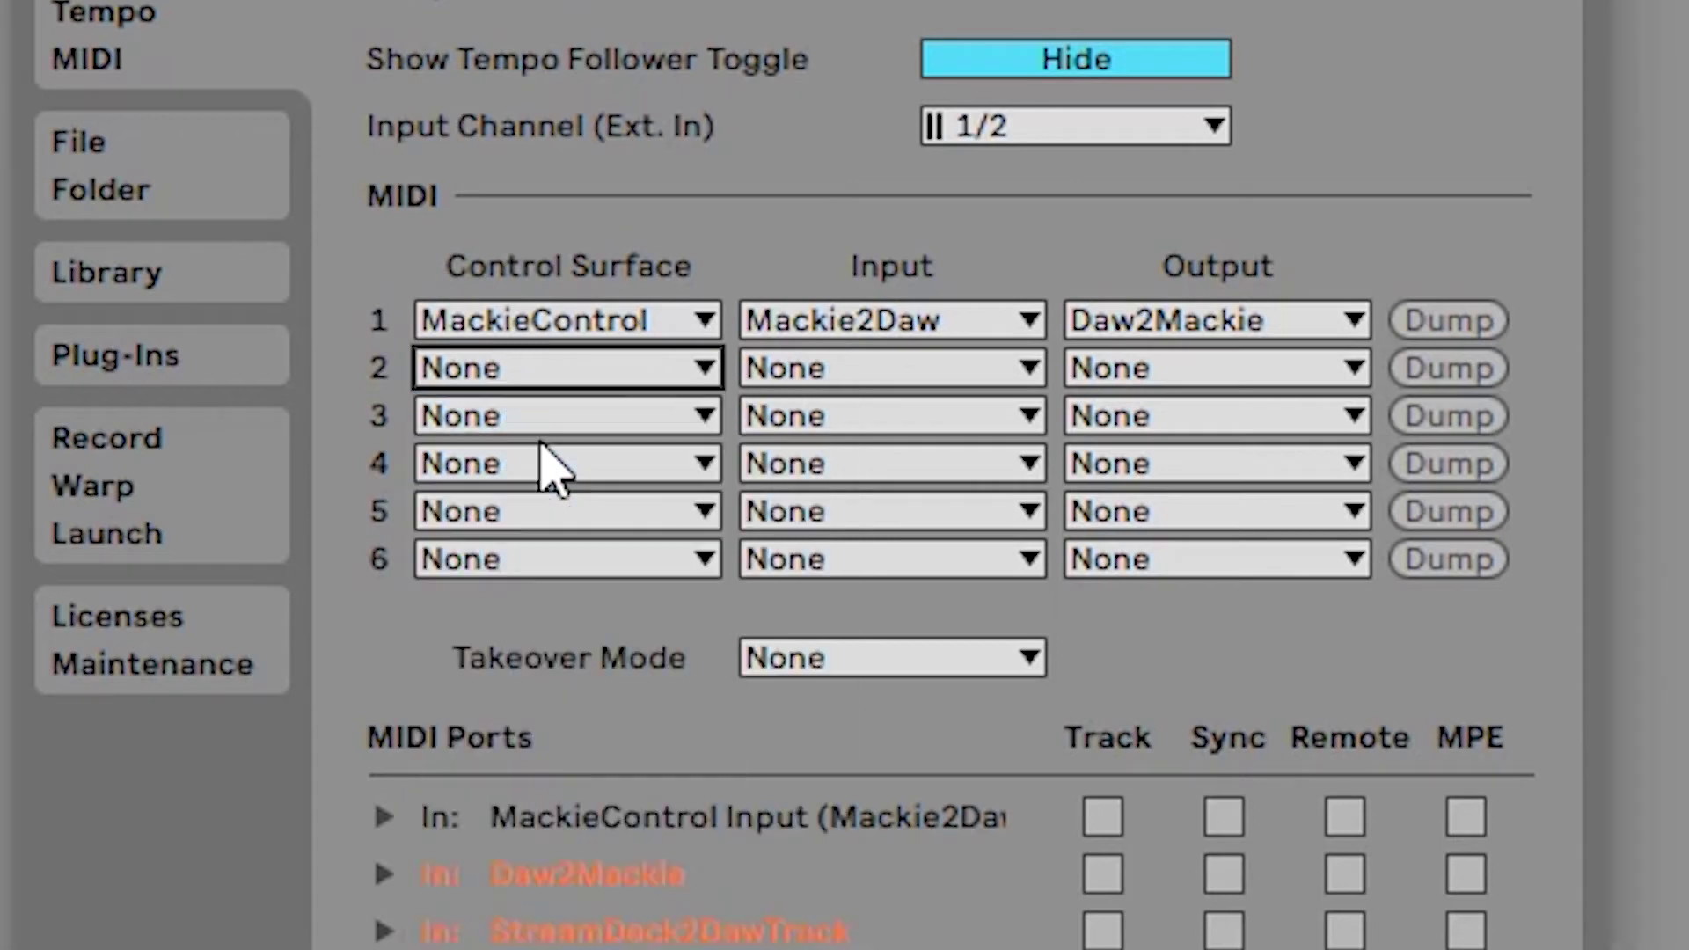
left_click(992, 369)
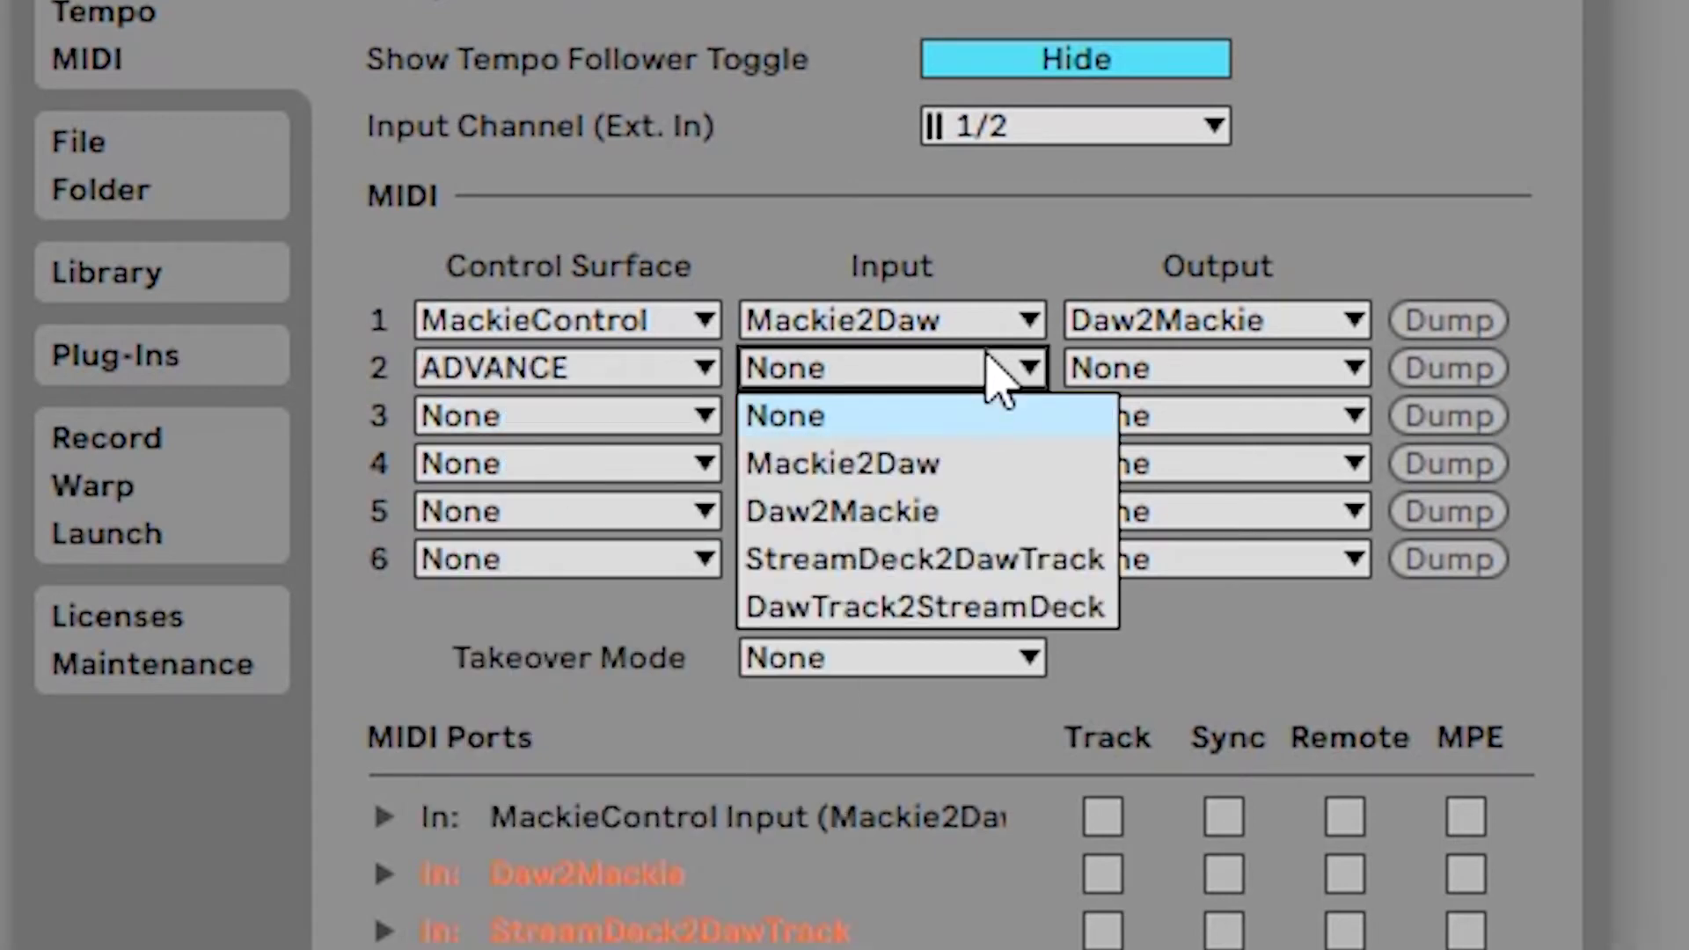
left_click(1040, 563)
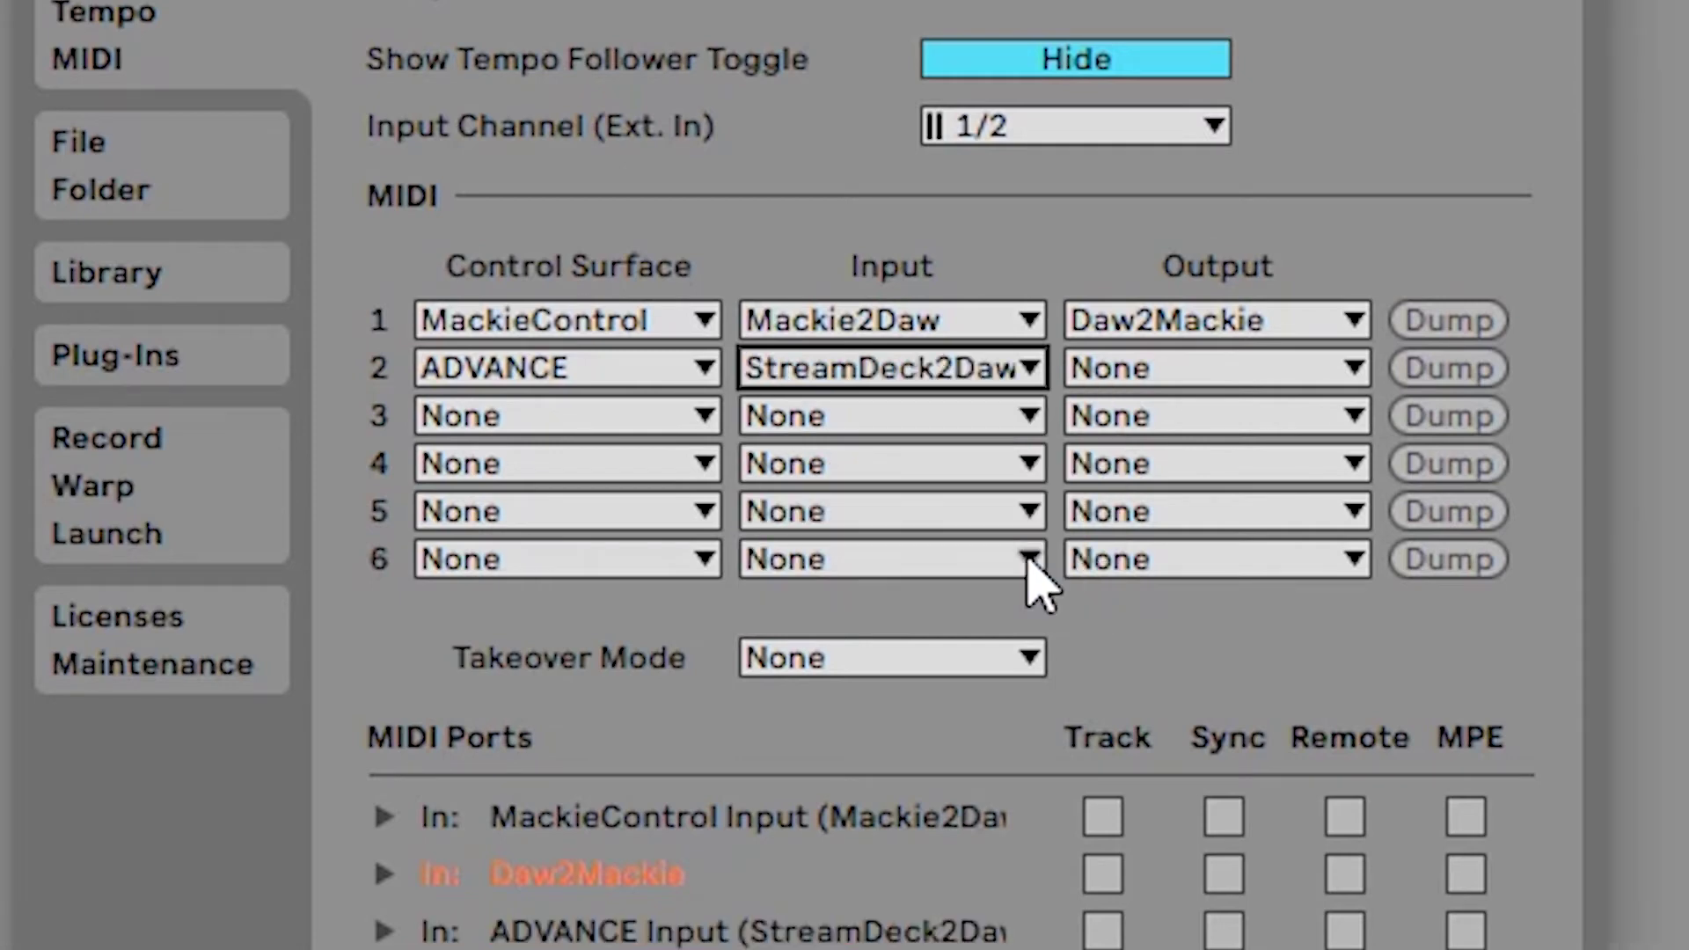
left_click(1229, 369)
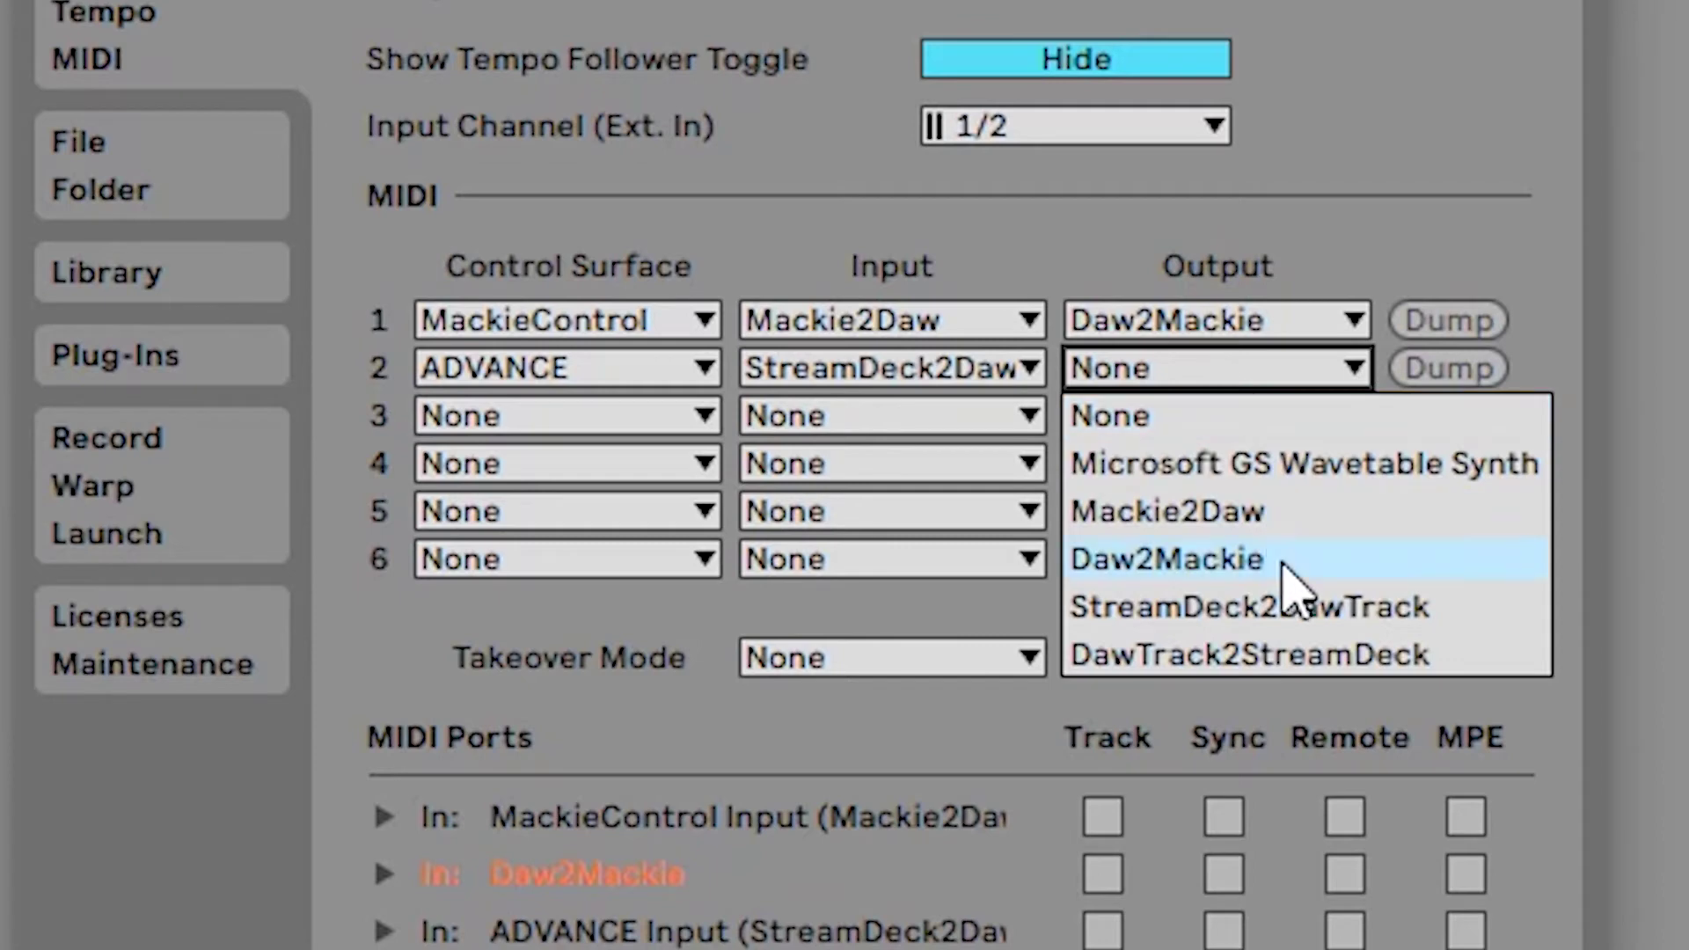
key("Escape")
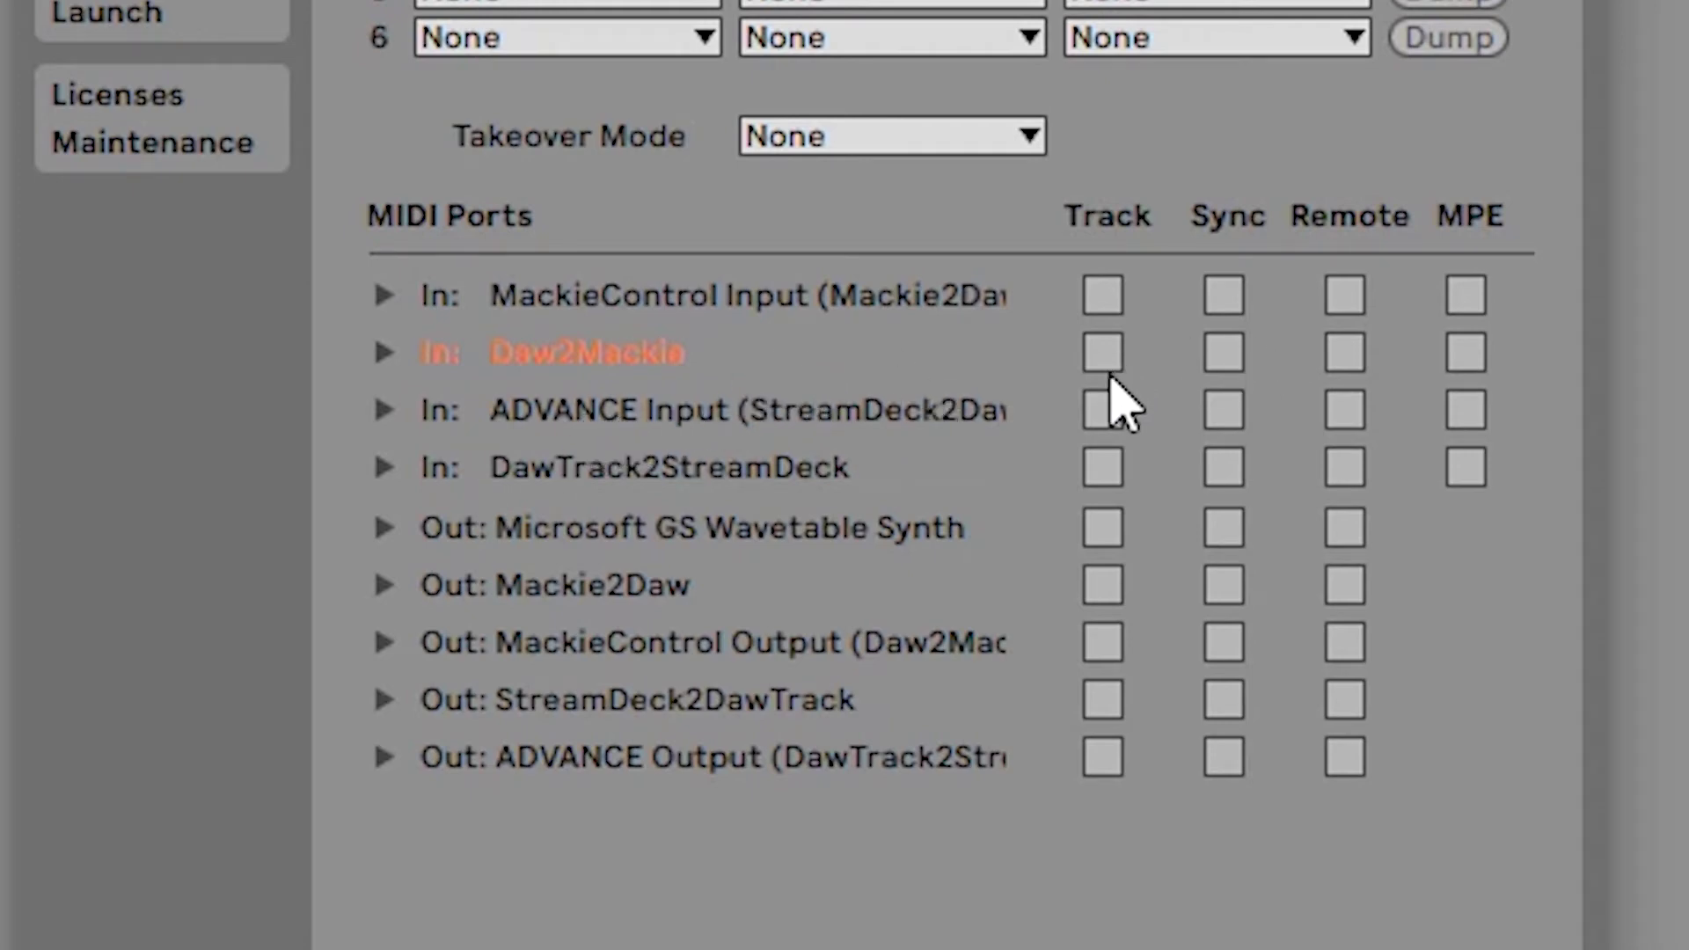
- Tick Track, Remote and MPE for the Mackie and ADVANCE input/output ports, then close Preferences
left_click(1107, 367)
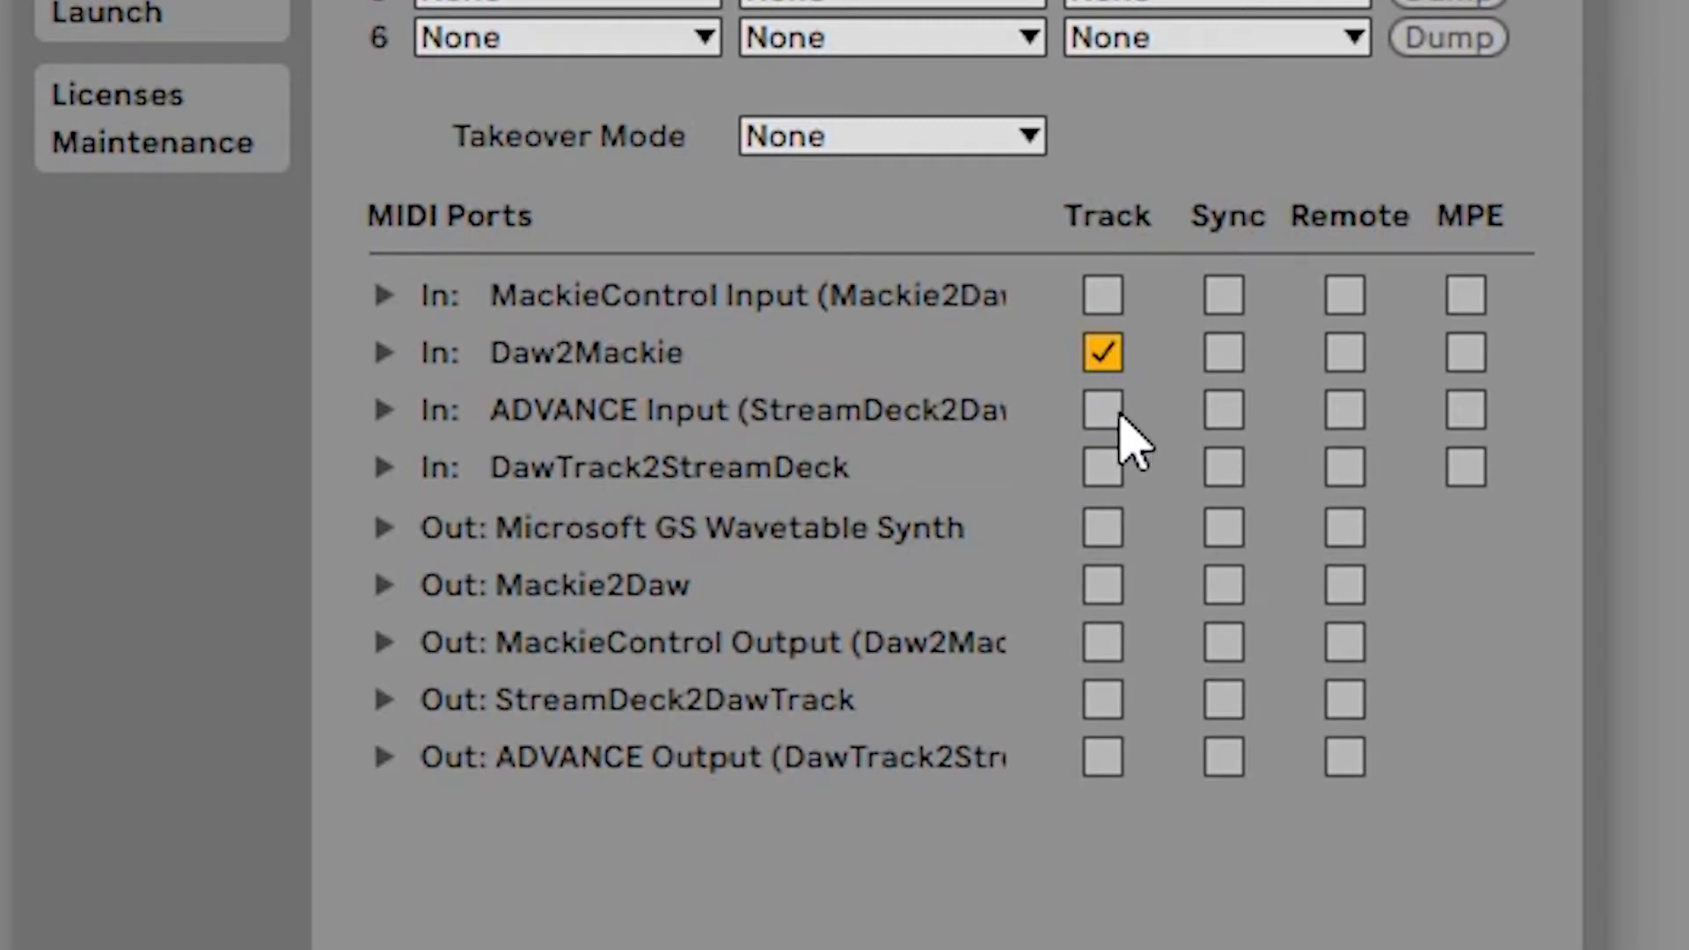
left_click(1117, 412)
left_click(1106, 303)
left_click(1344, 296)
left_click(1110, 644)
left_click(1102, 758)
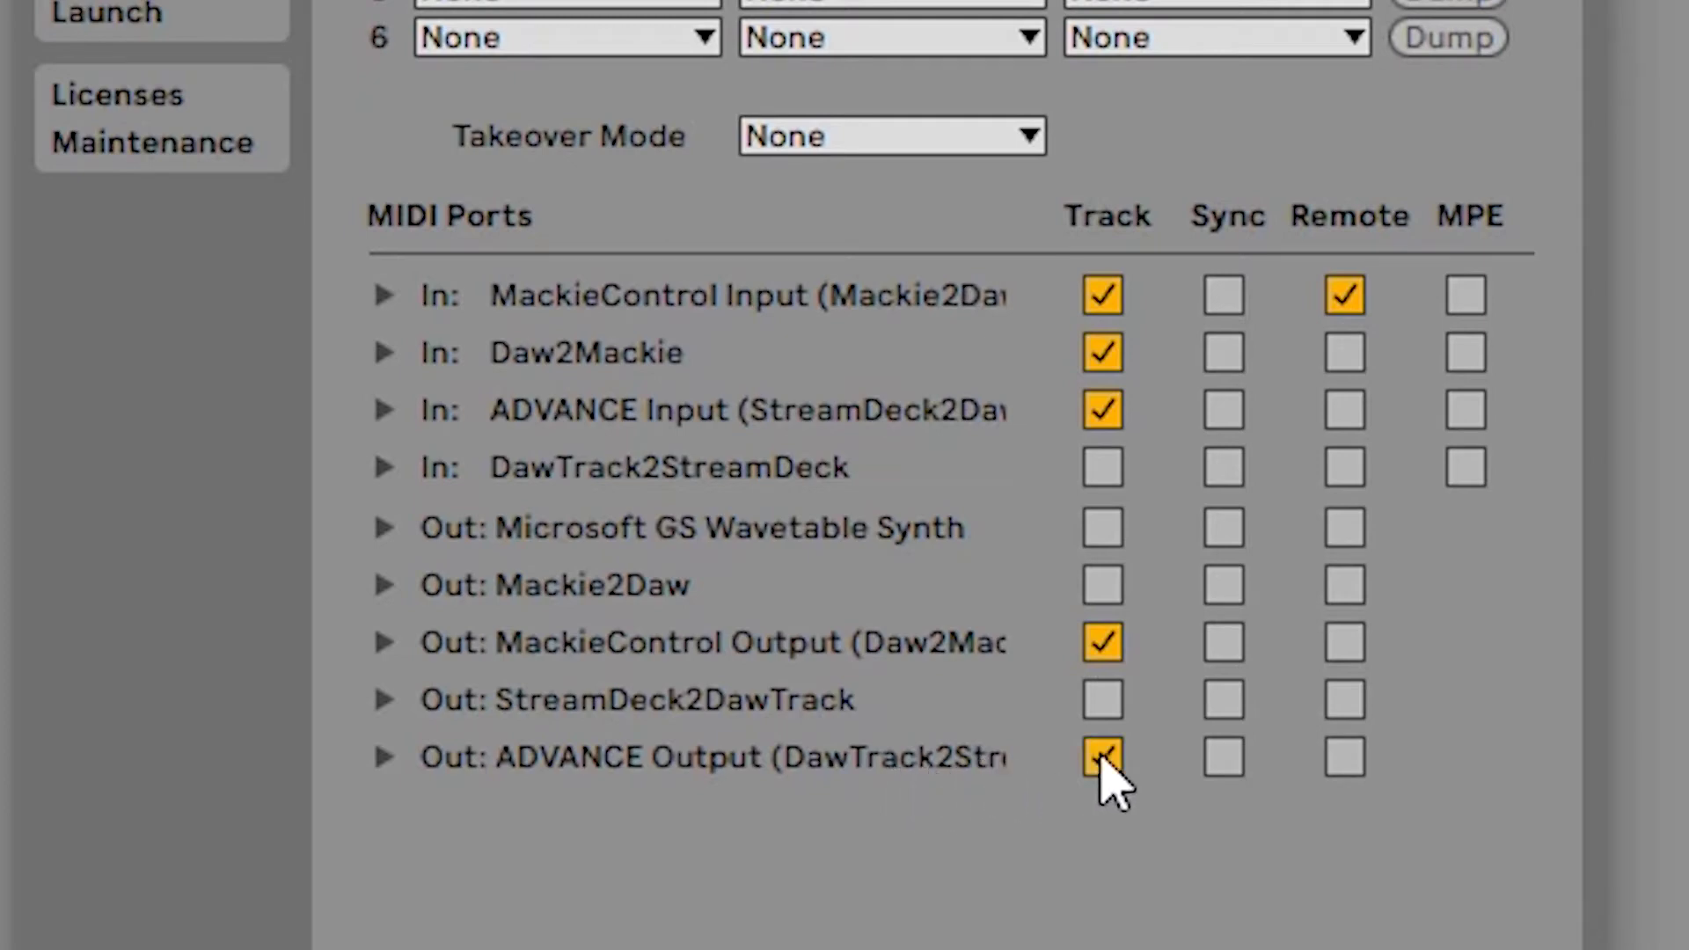
left_click(1465, 414)
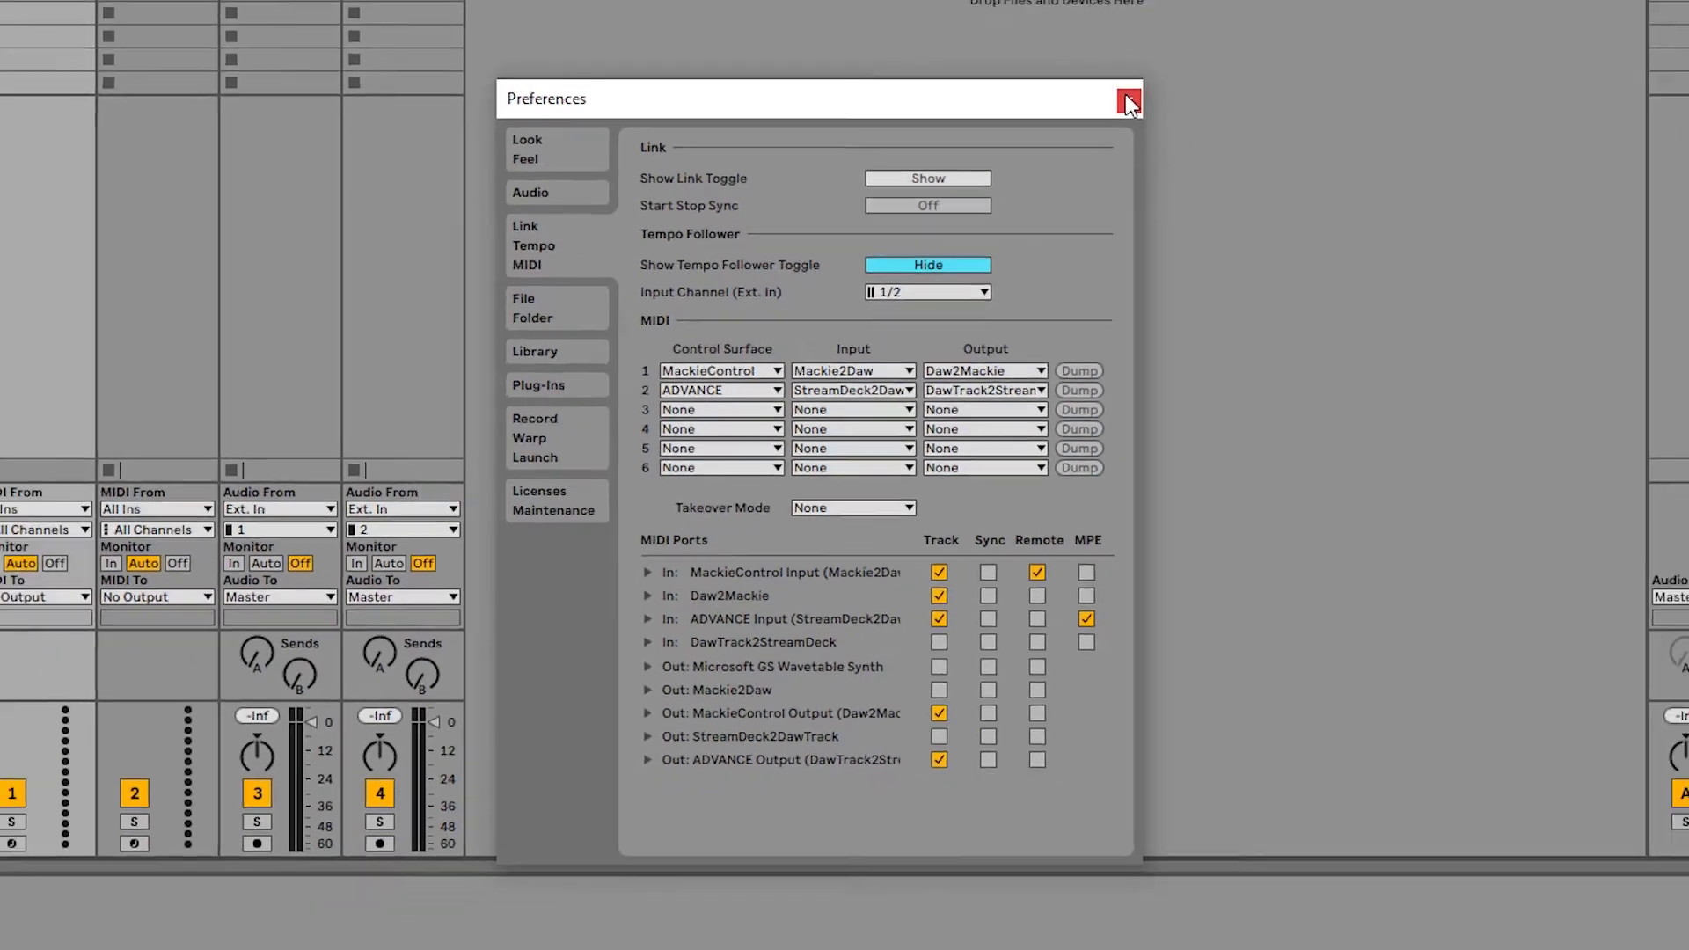
left_click(1172, 47)
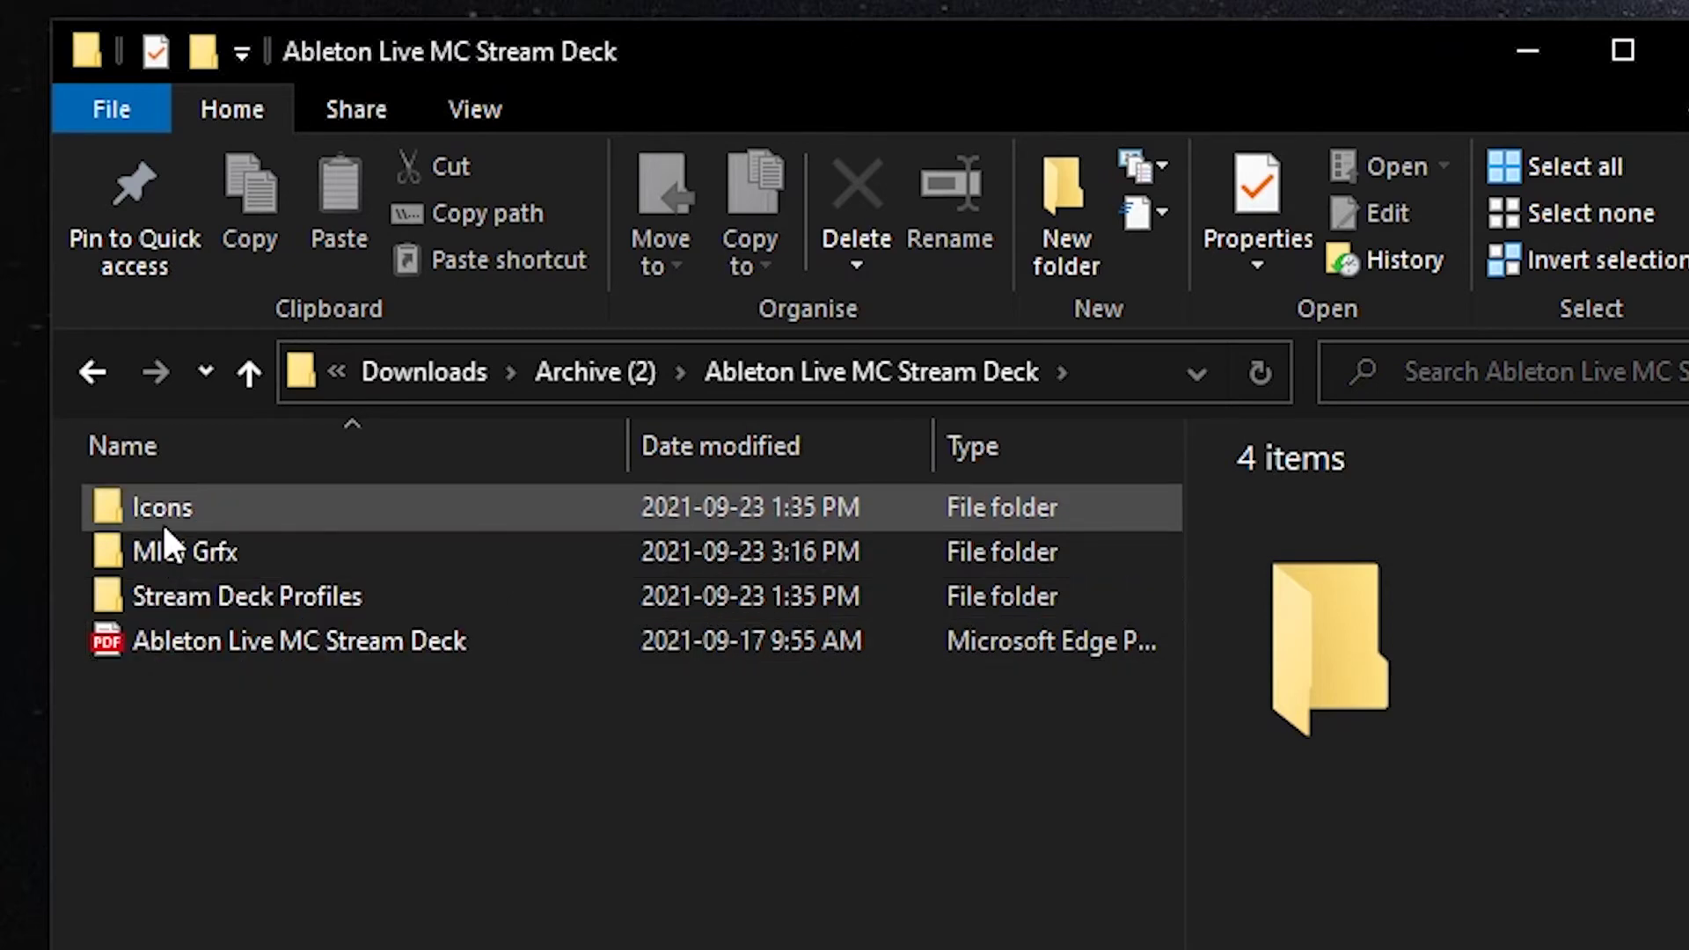
- Open MIDI Grfx and then its Win subfolder to reach the Trevliga Spel folder
double_click(171, 553)
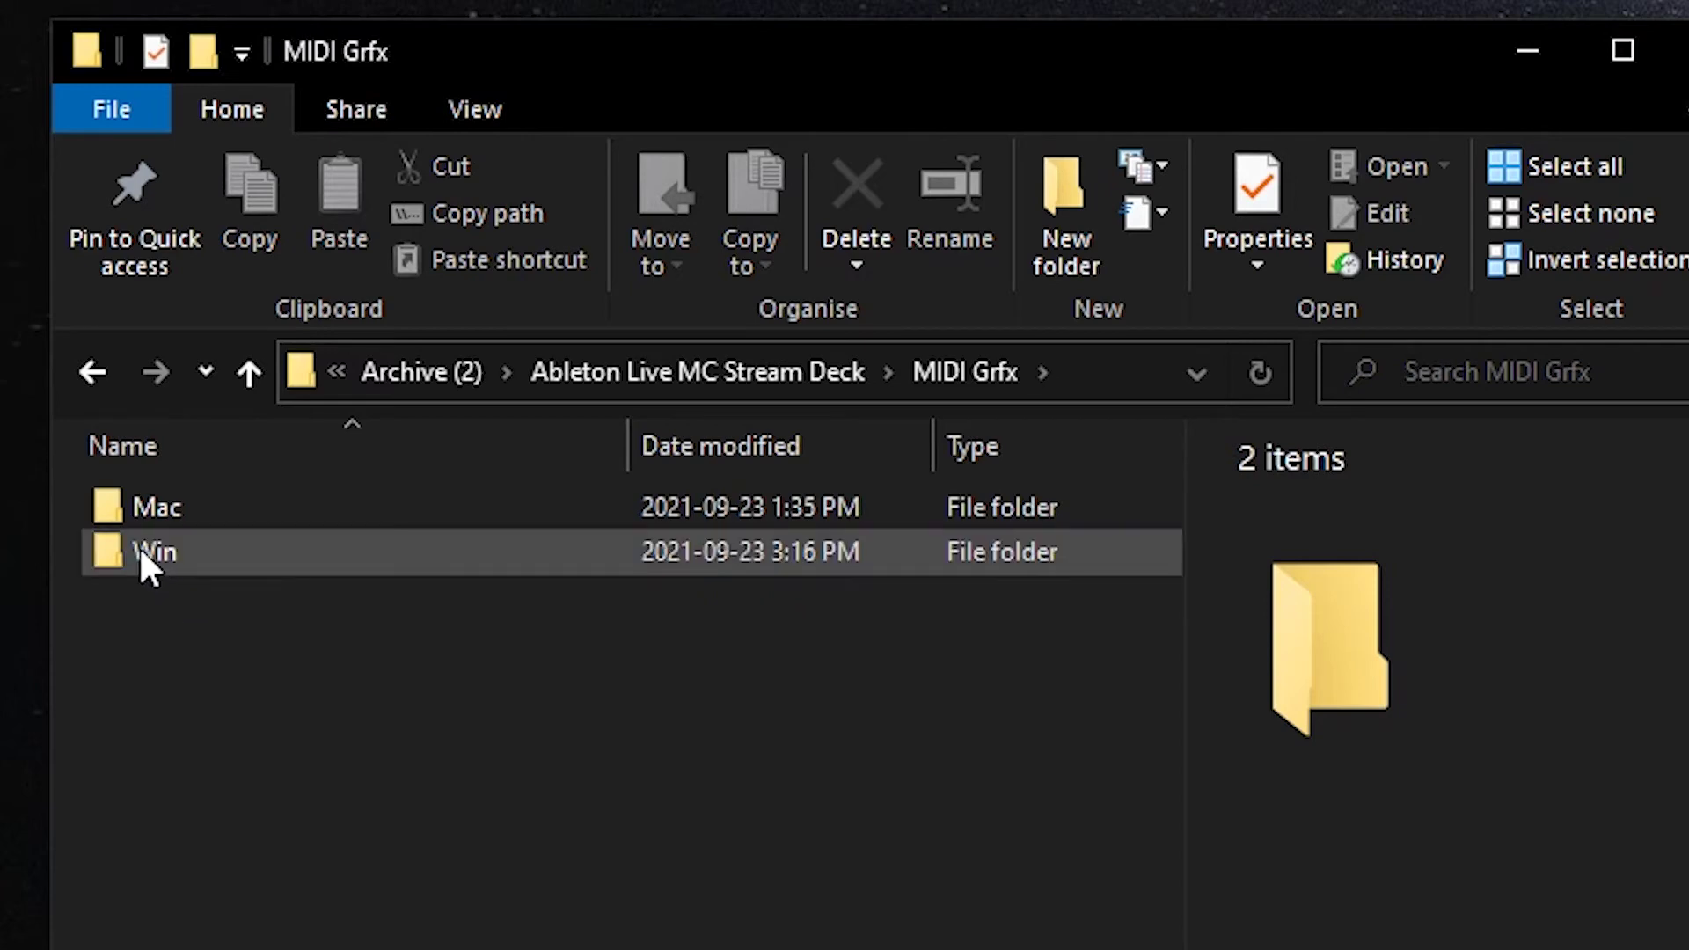
left_click(139, 552)
left_click(136, 551)
left_click(104, 550)
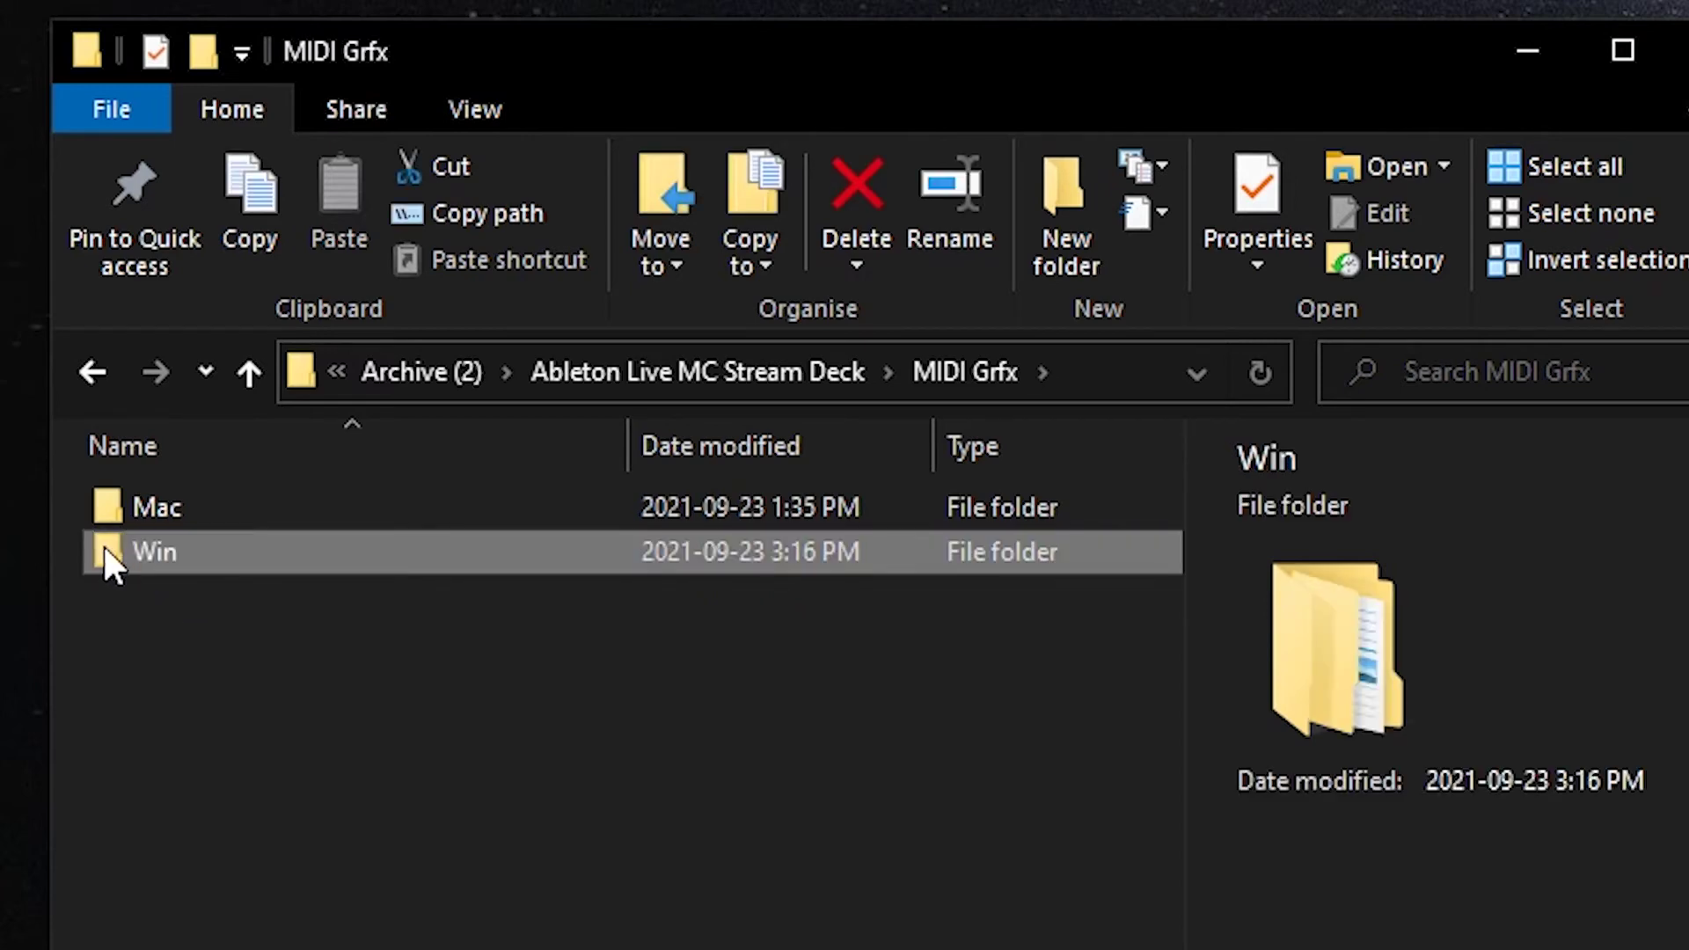
double_click(104, 550)
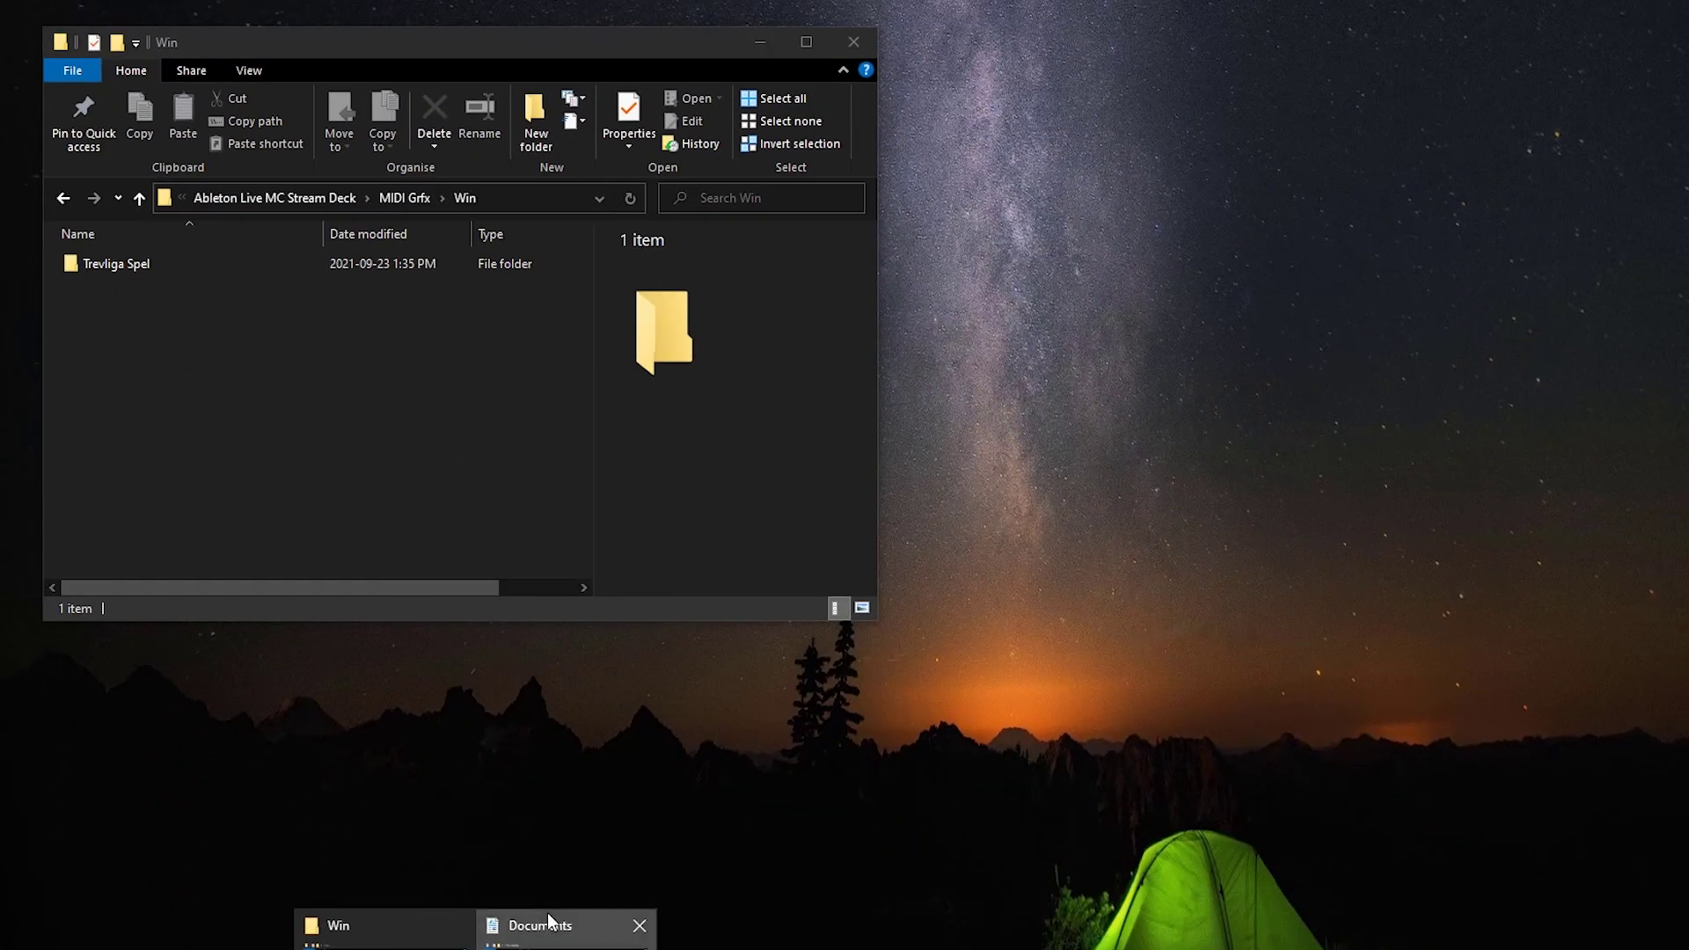
- Drag the Trevliga Spel folder into the Documents window, then minimise Documents
left_click(547, 911)
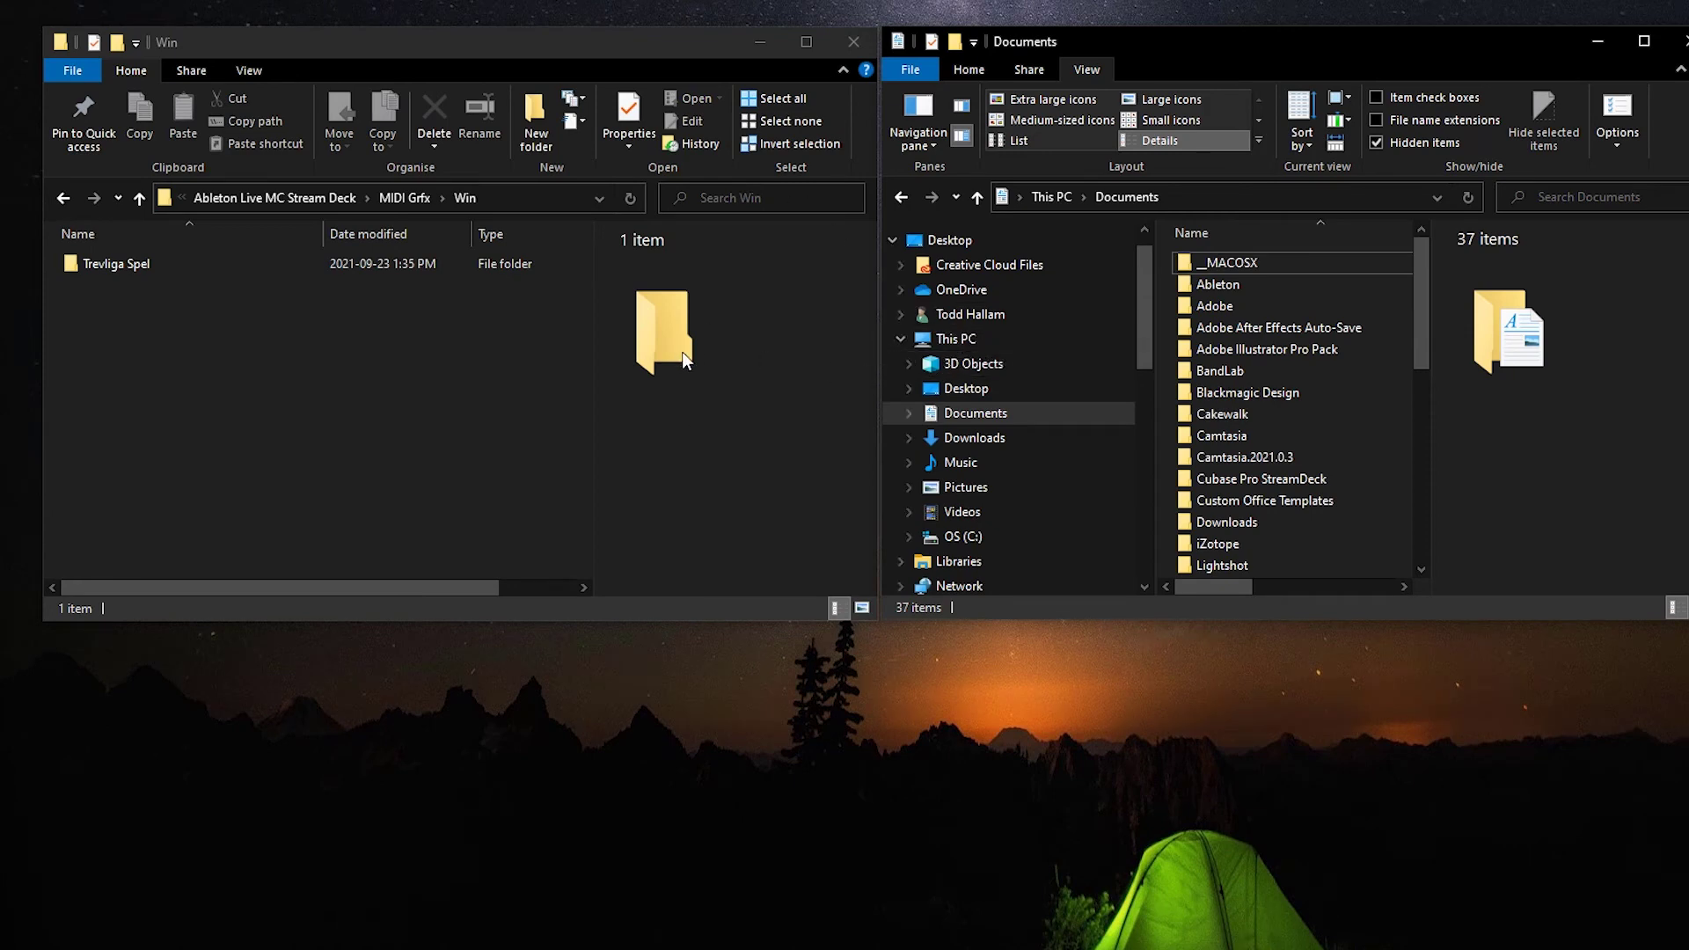
left_click(104, 263)
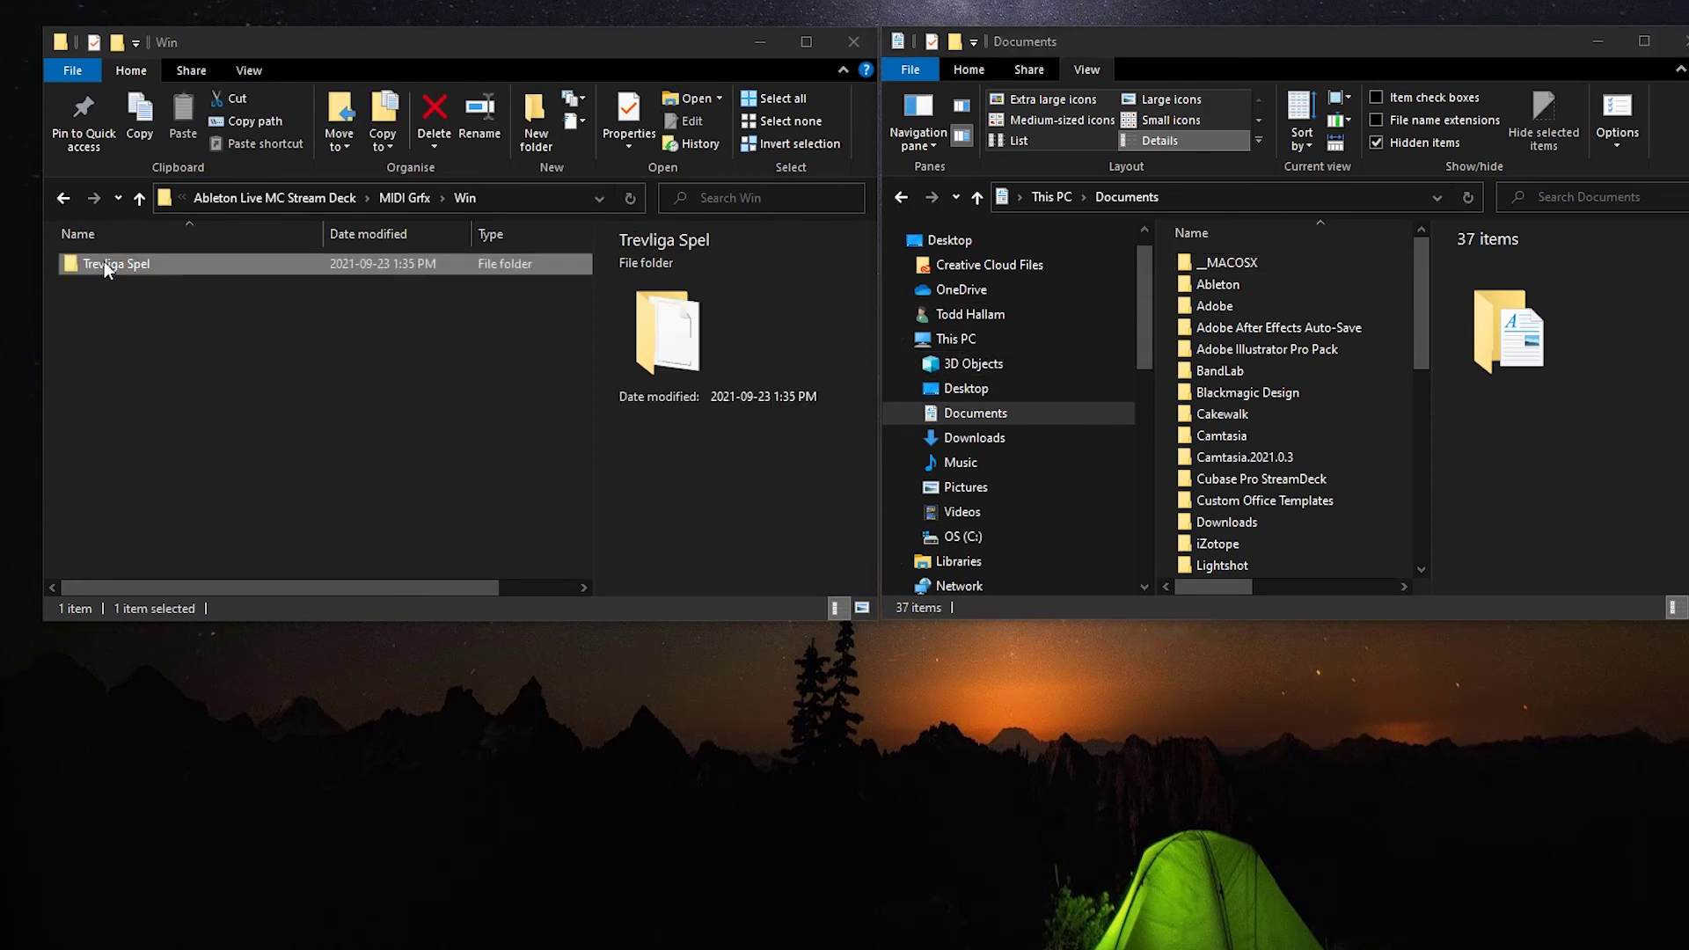
left_click_drag(104, 261, 309, 366)
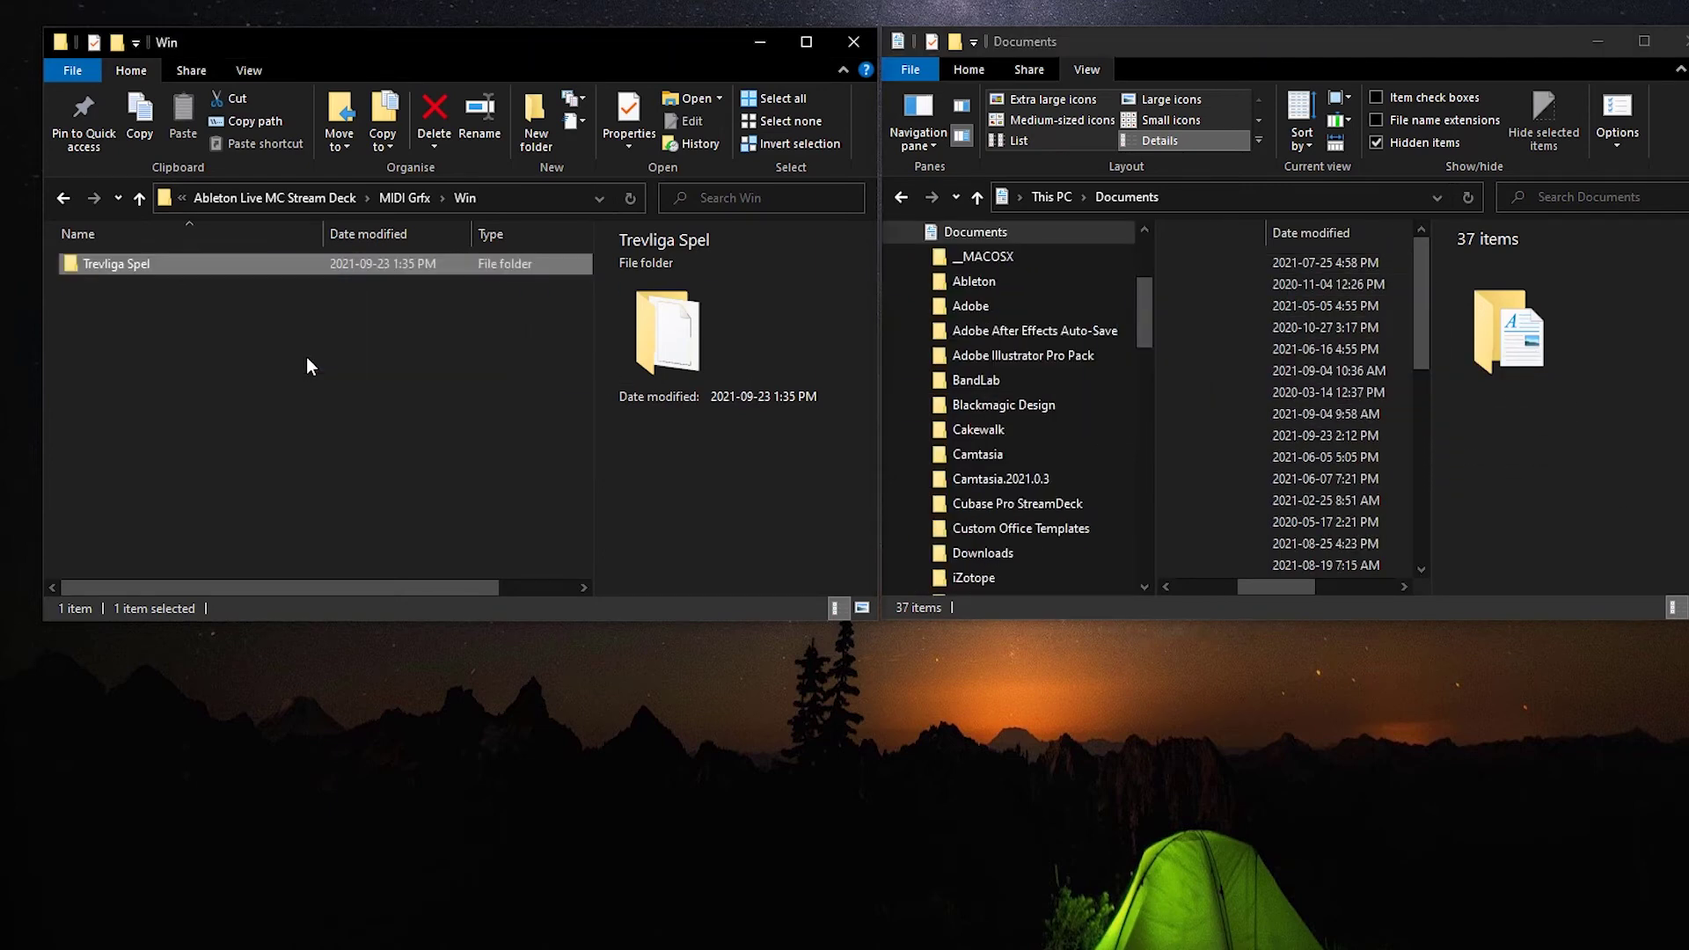
left_click_drag(1145, 338, 1144, 282)
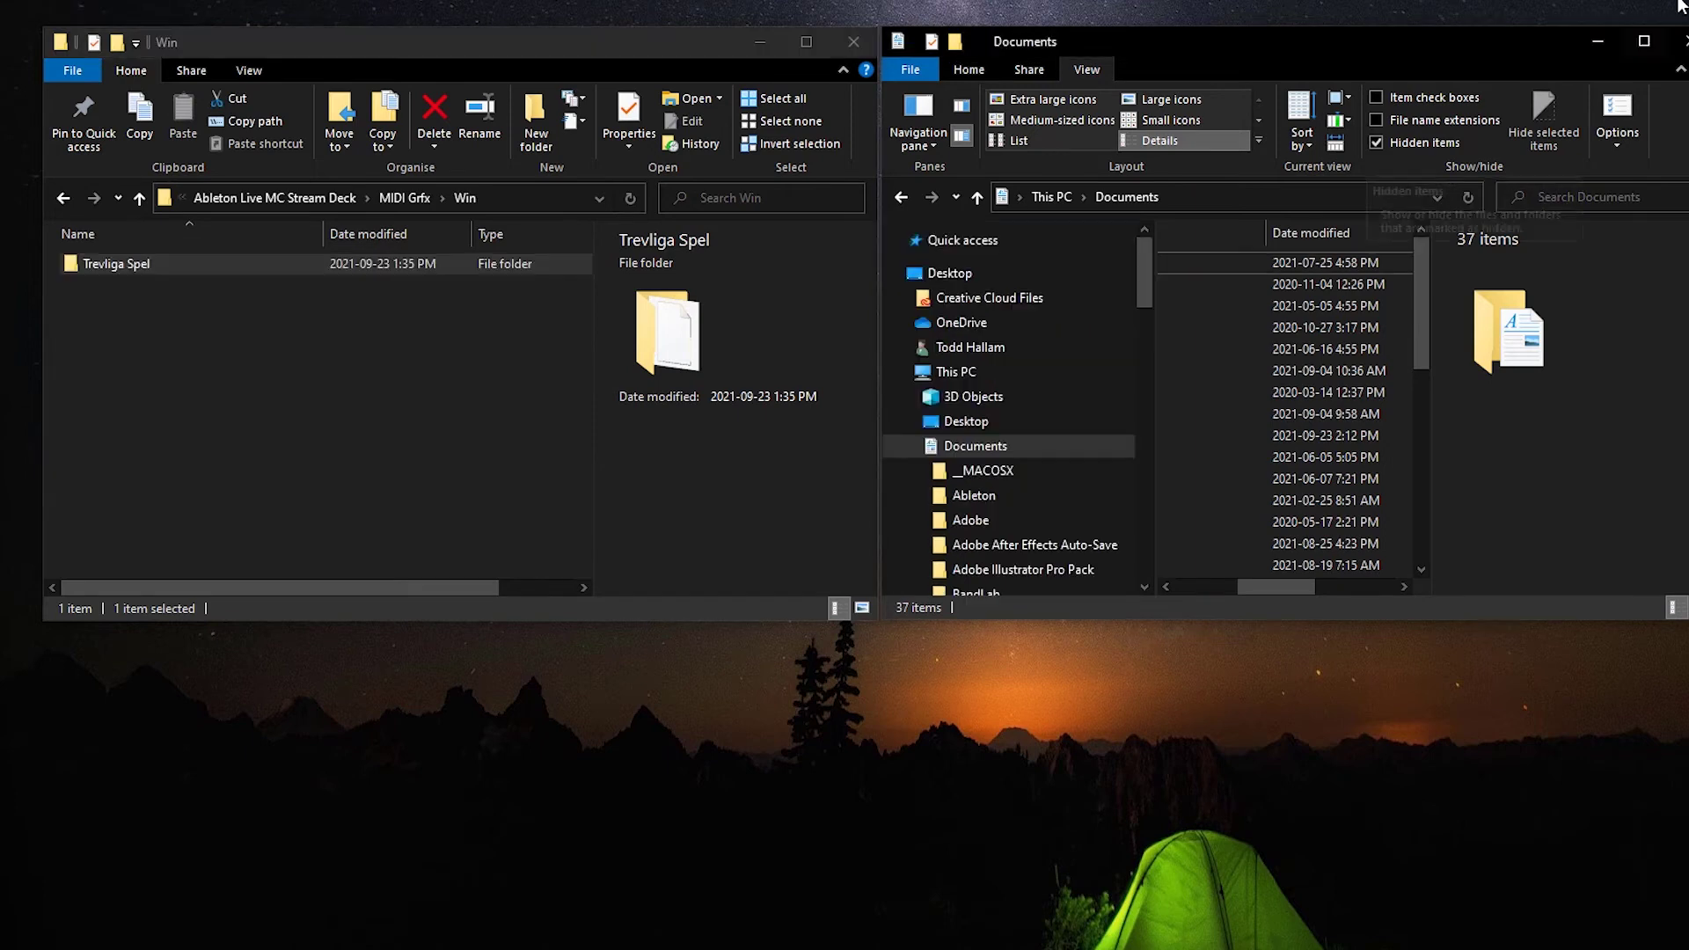
left_click(1599, 42)
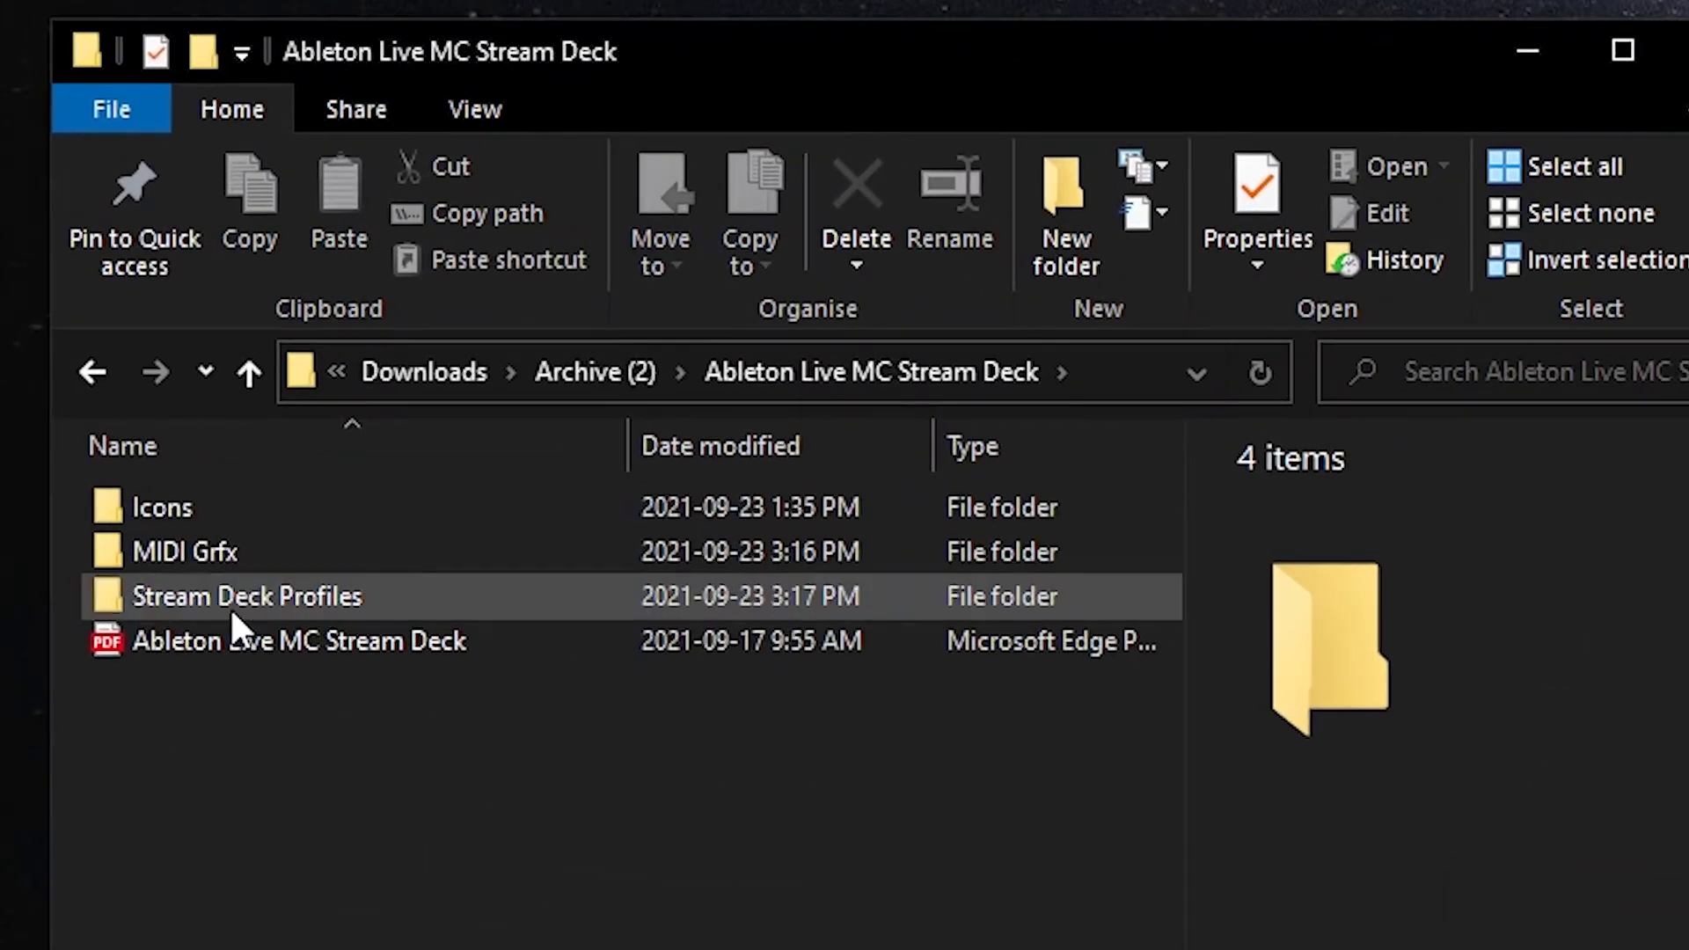
- Open the Stream Deck Profiles folder and then its Win subfolder
left_click(268, 607)
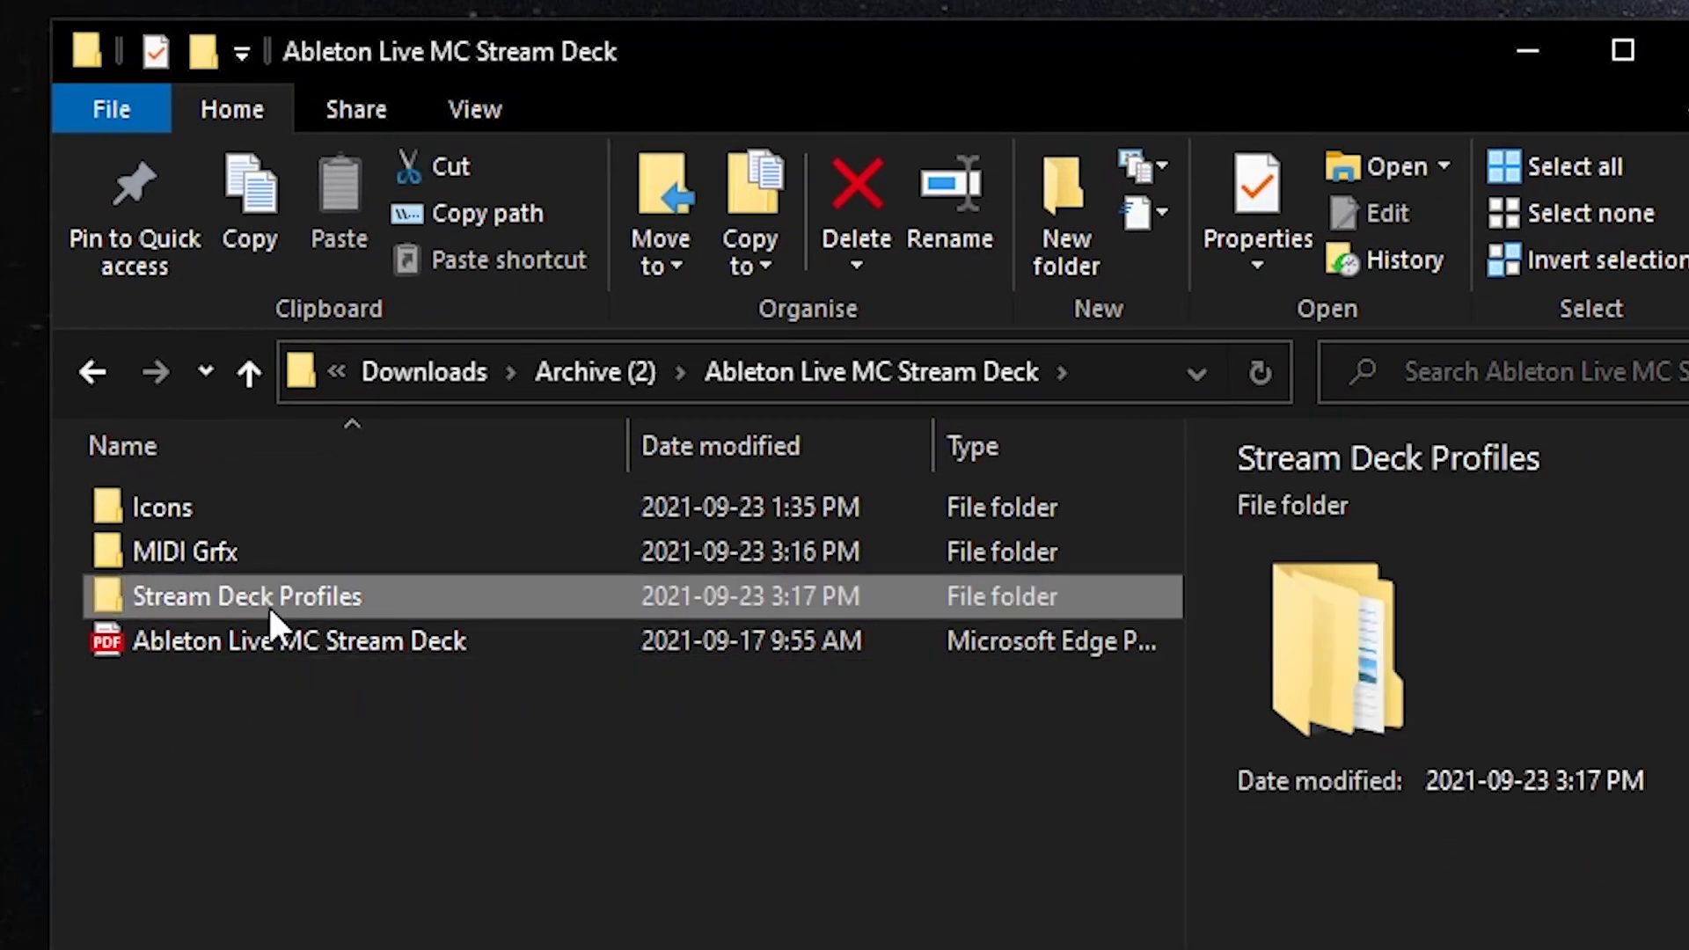
double_click(267, 605)
left_click(157, 563)
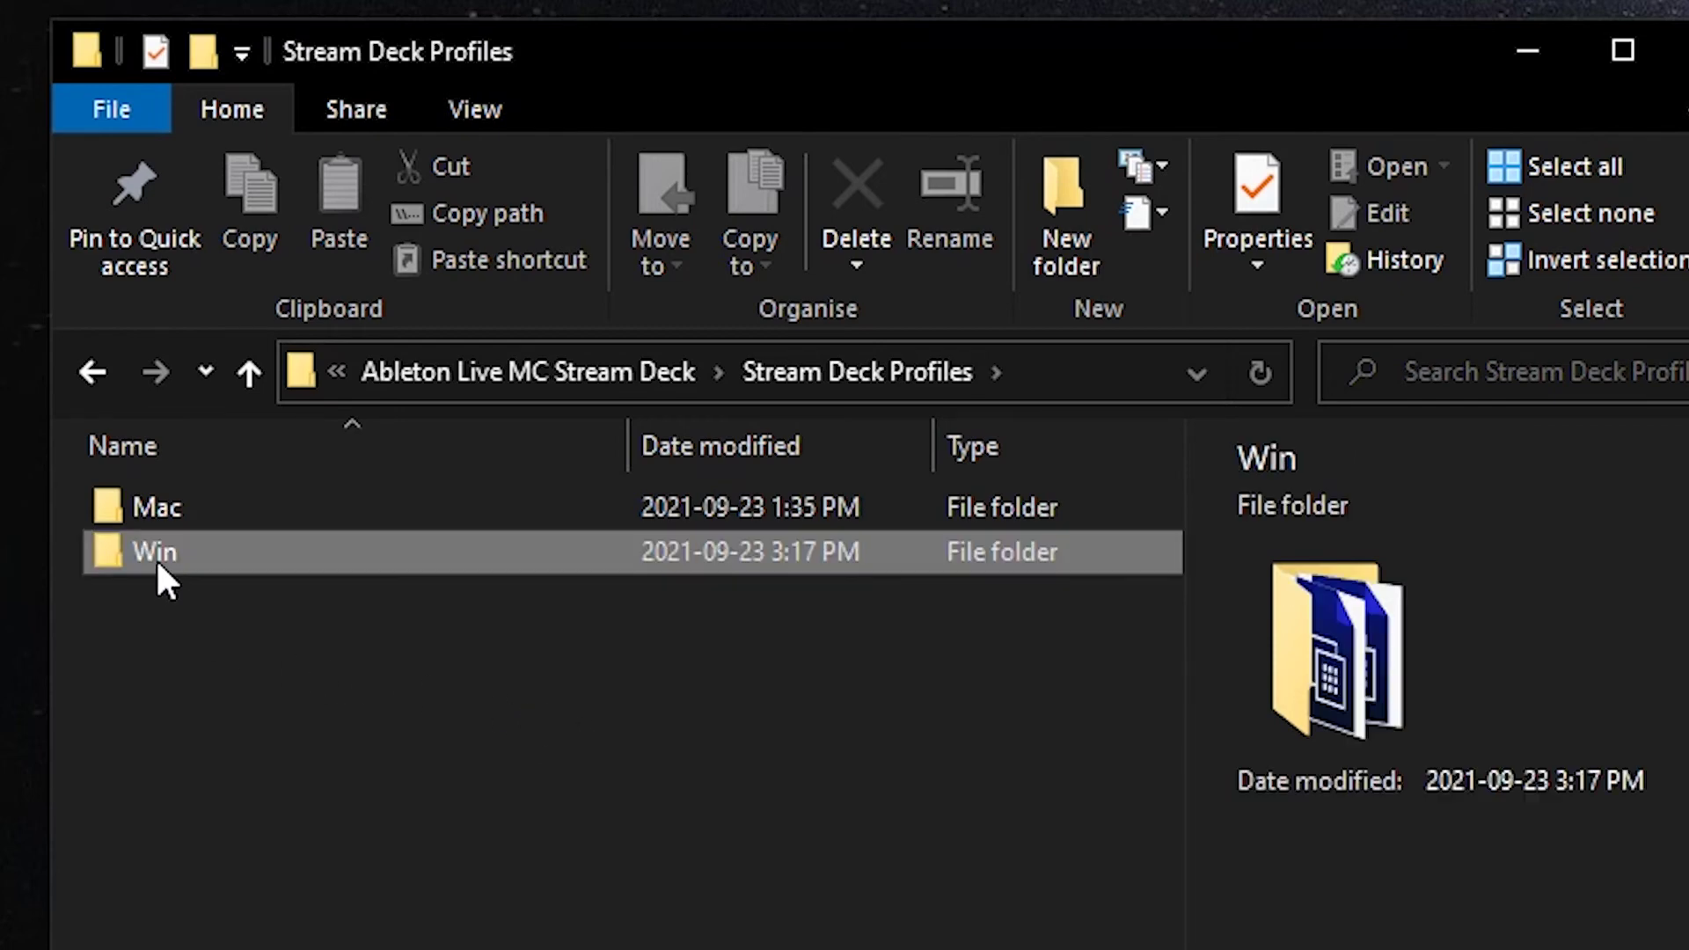
double_click(156, 562)
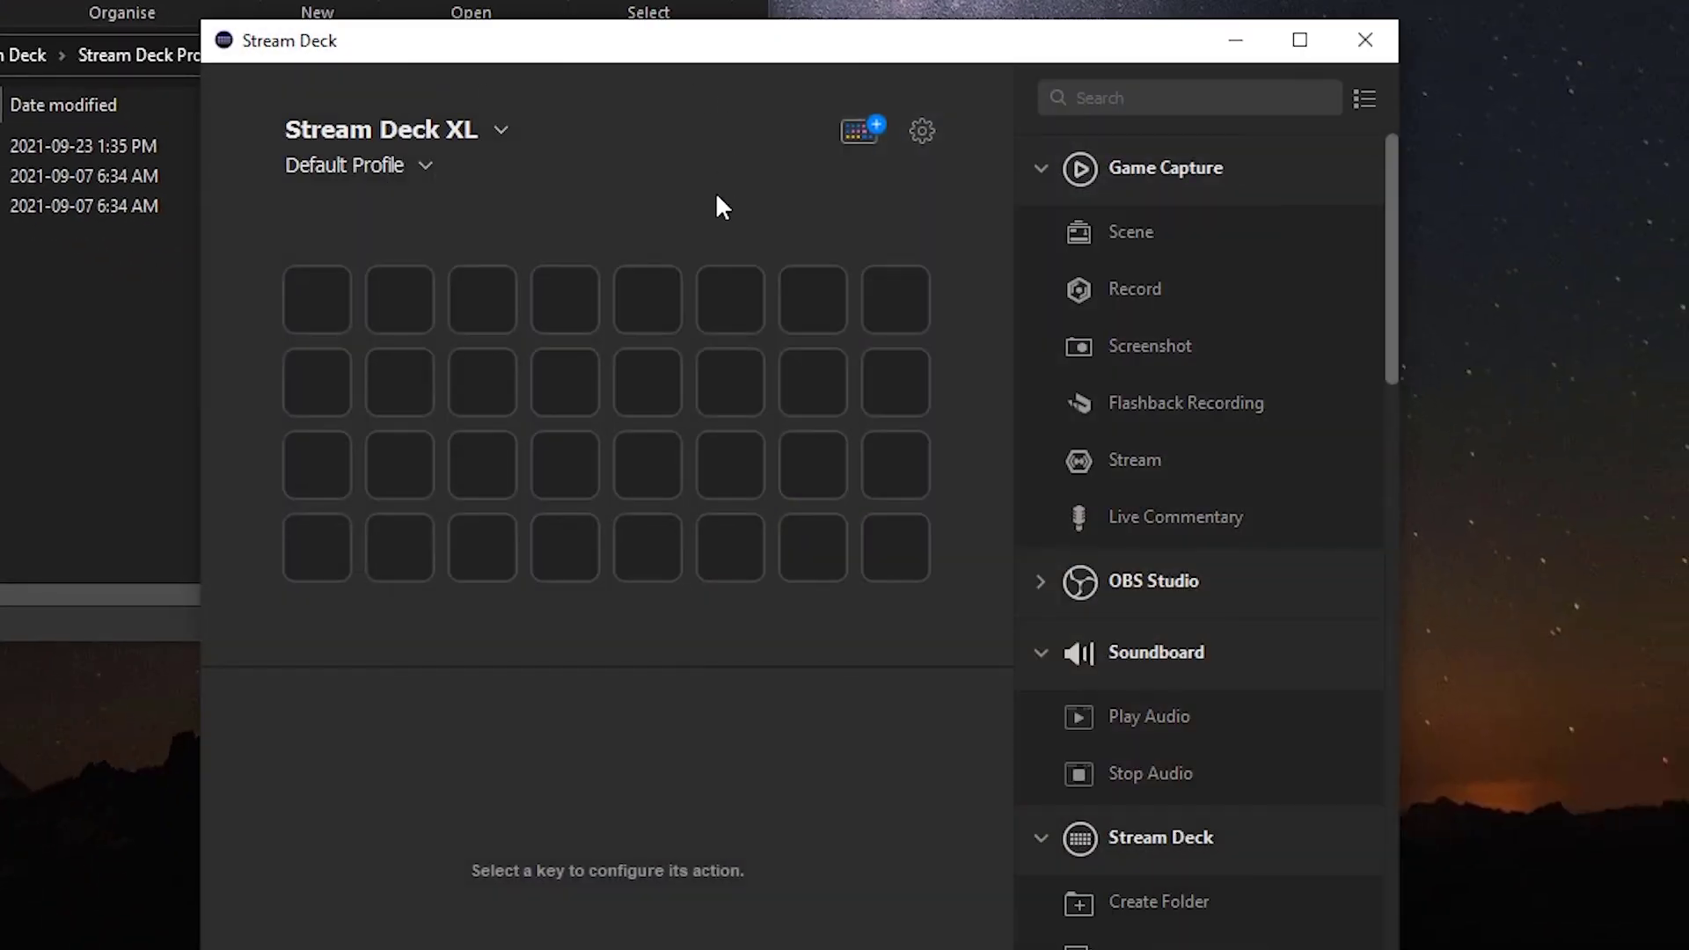
- Import Ableton MC XL Win from Archive (2) > Ableton Live MC Stream Deck > Stream Deck Profiles > Win
left_click(922, 131)
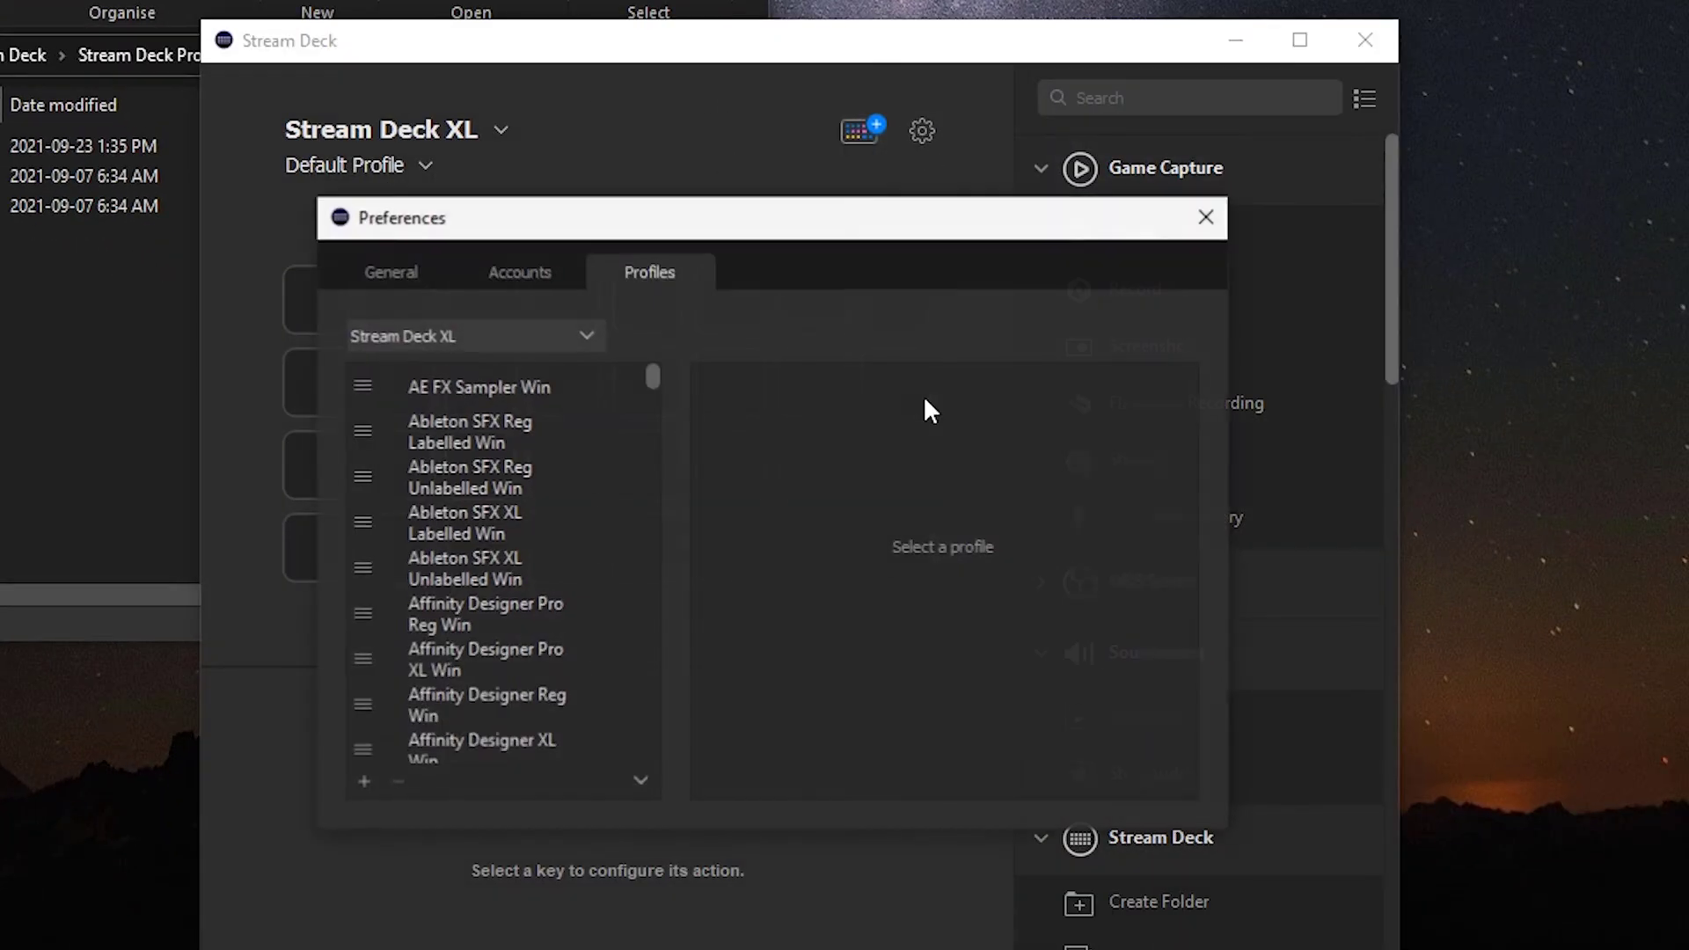
left_click(641, 780)
left_click(736, 899)
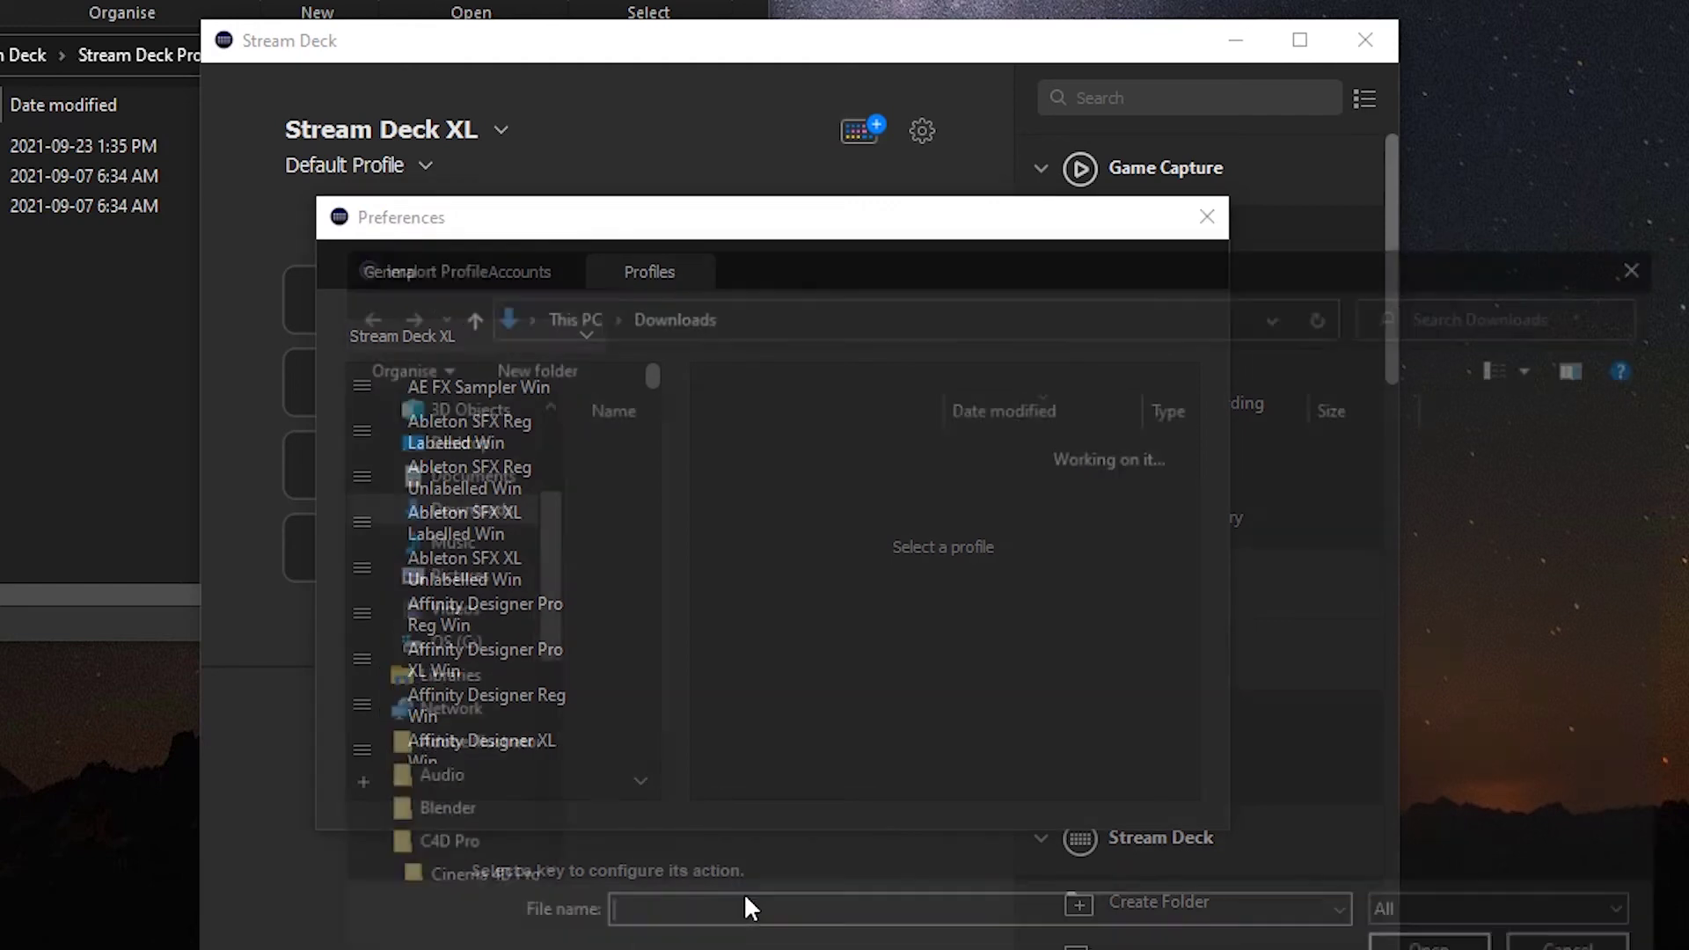
left_click(657, 519)
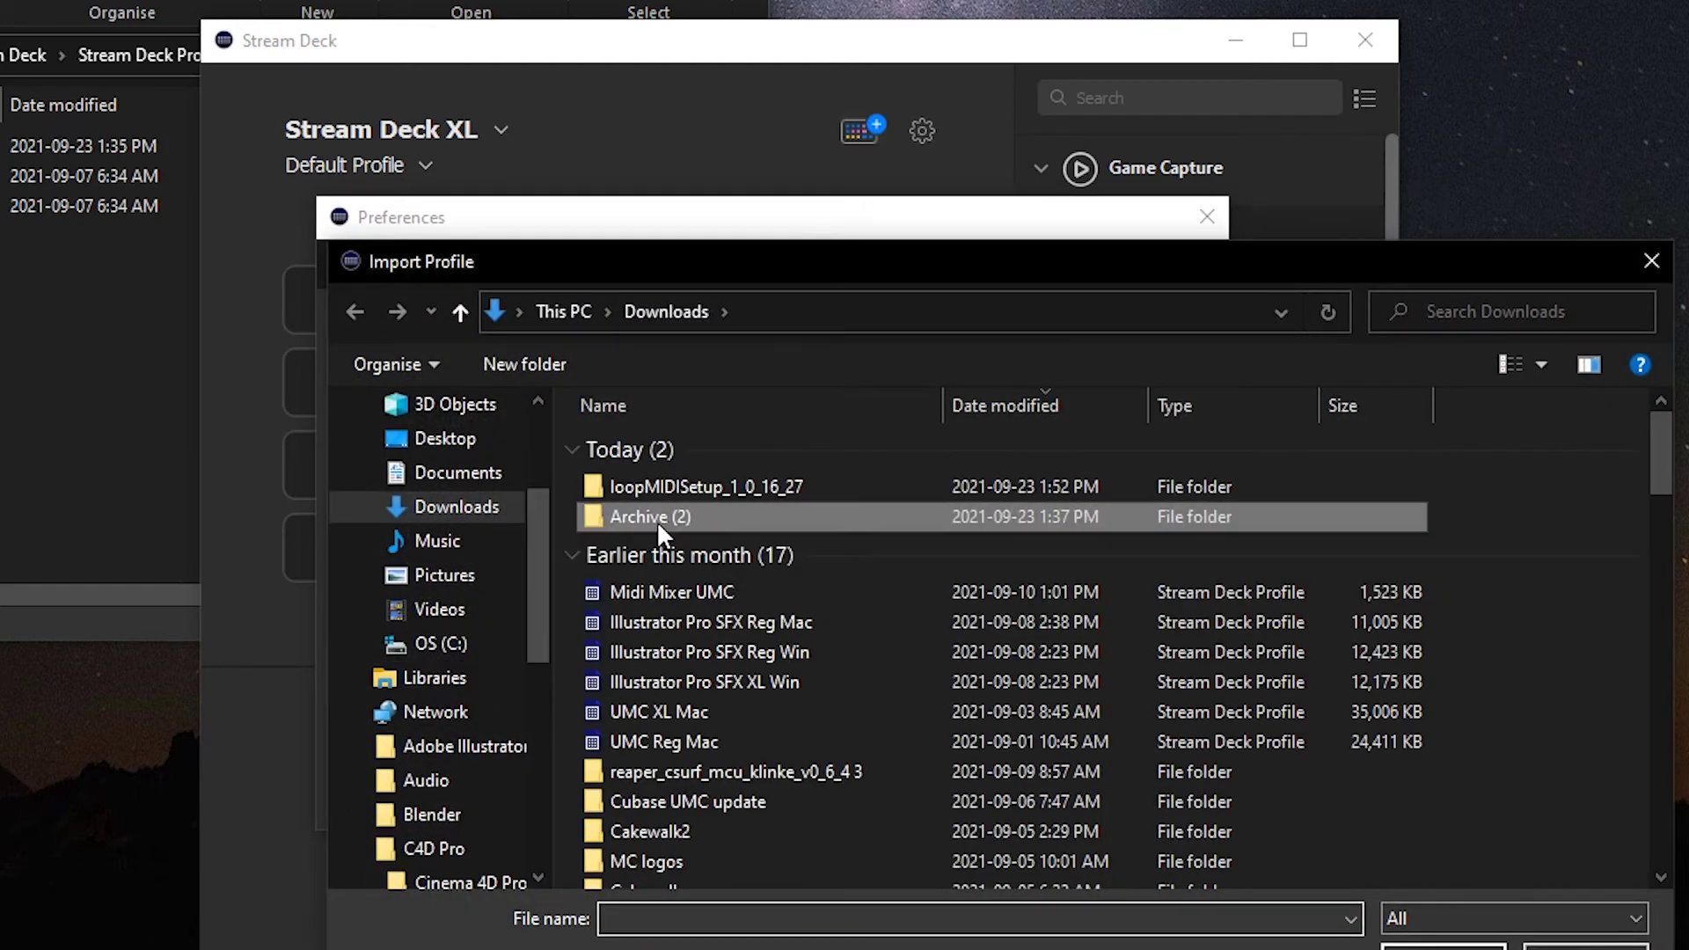
double_click(657, 519)
double_click(678, 447)
double_click(713, 510)
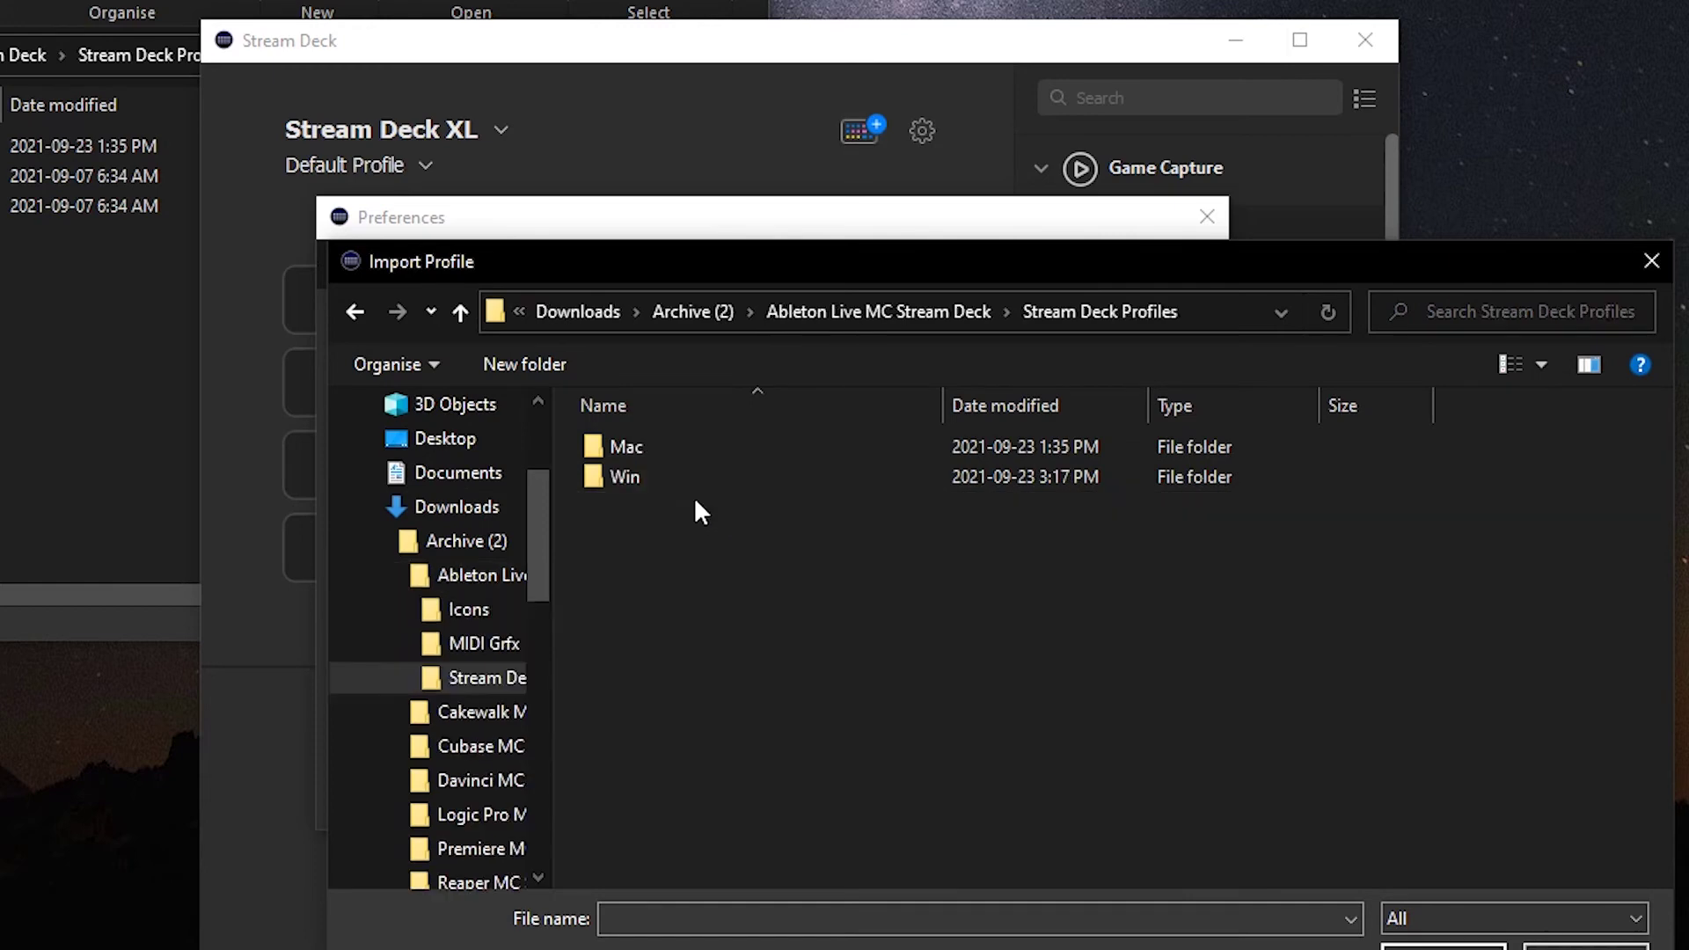
double_click(621, 481)
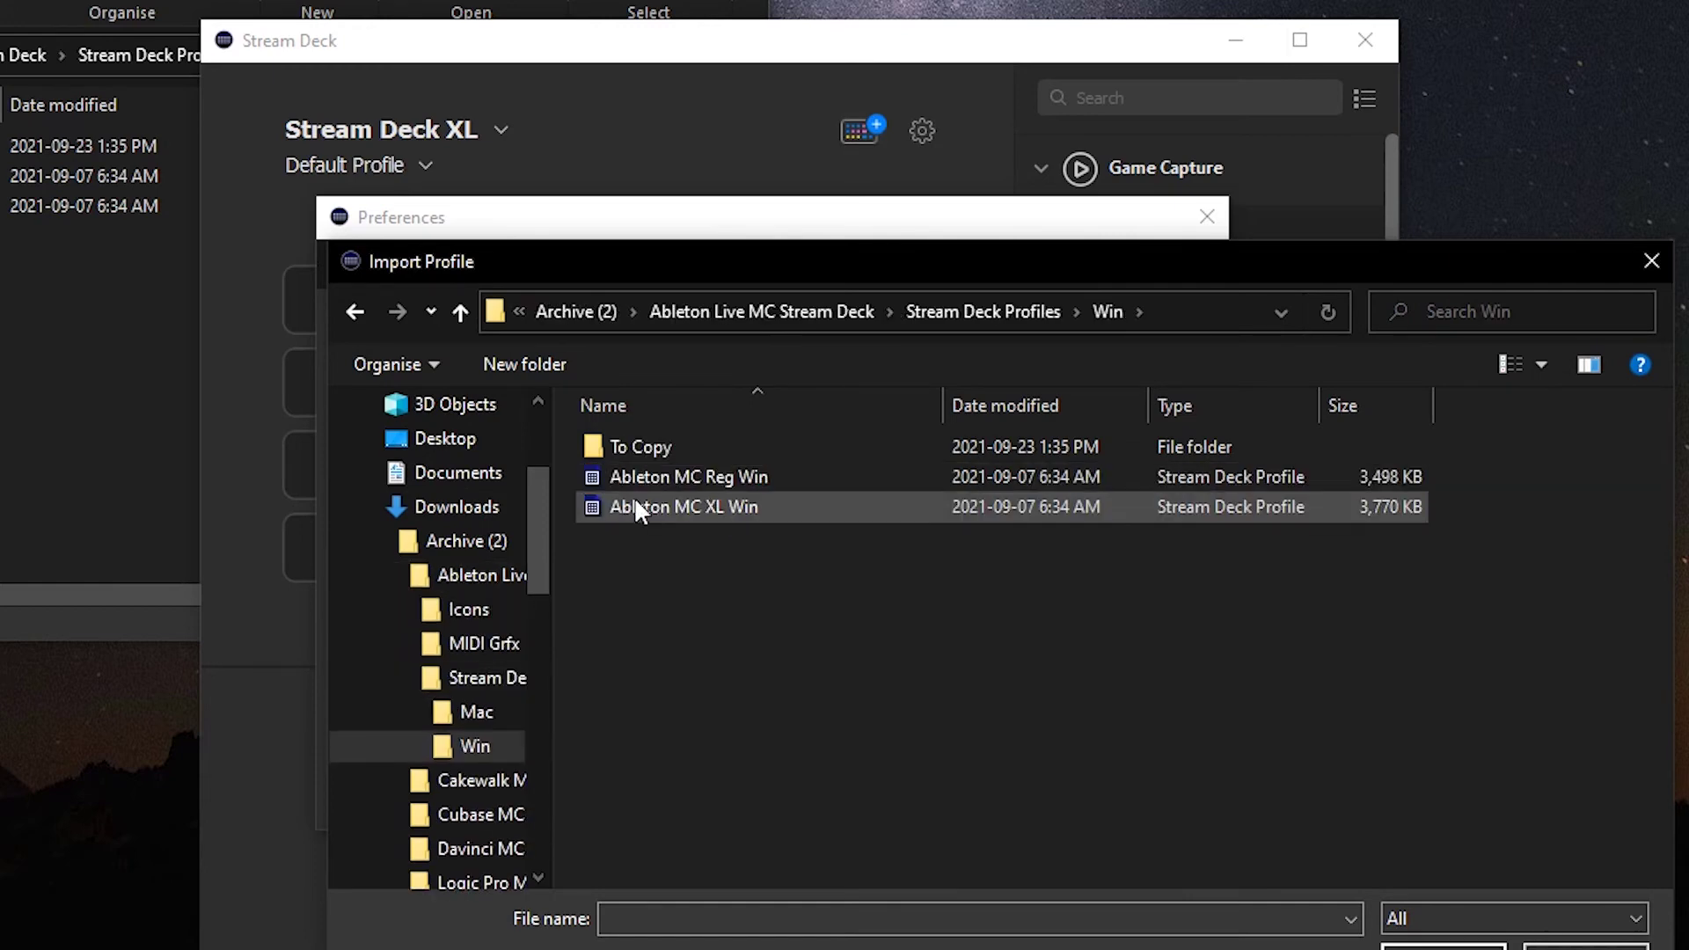
left_click(719, 507)
- Import the Ableton MC XL Win profile and open the To Copy folder beside Stream Deck
left_click(1443, 945)
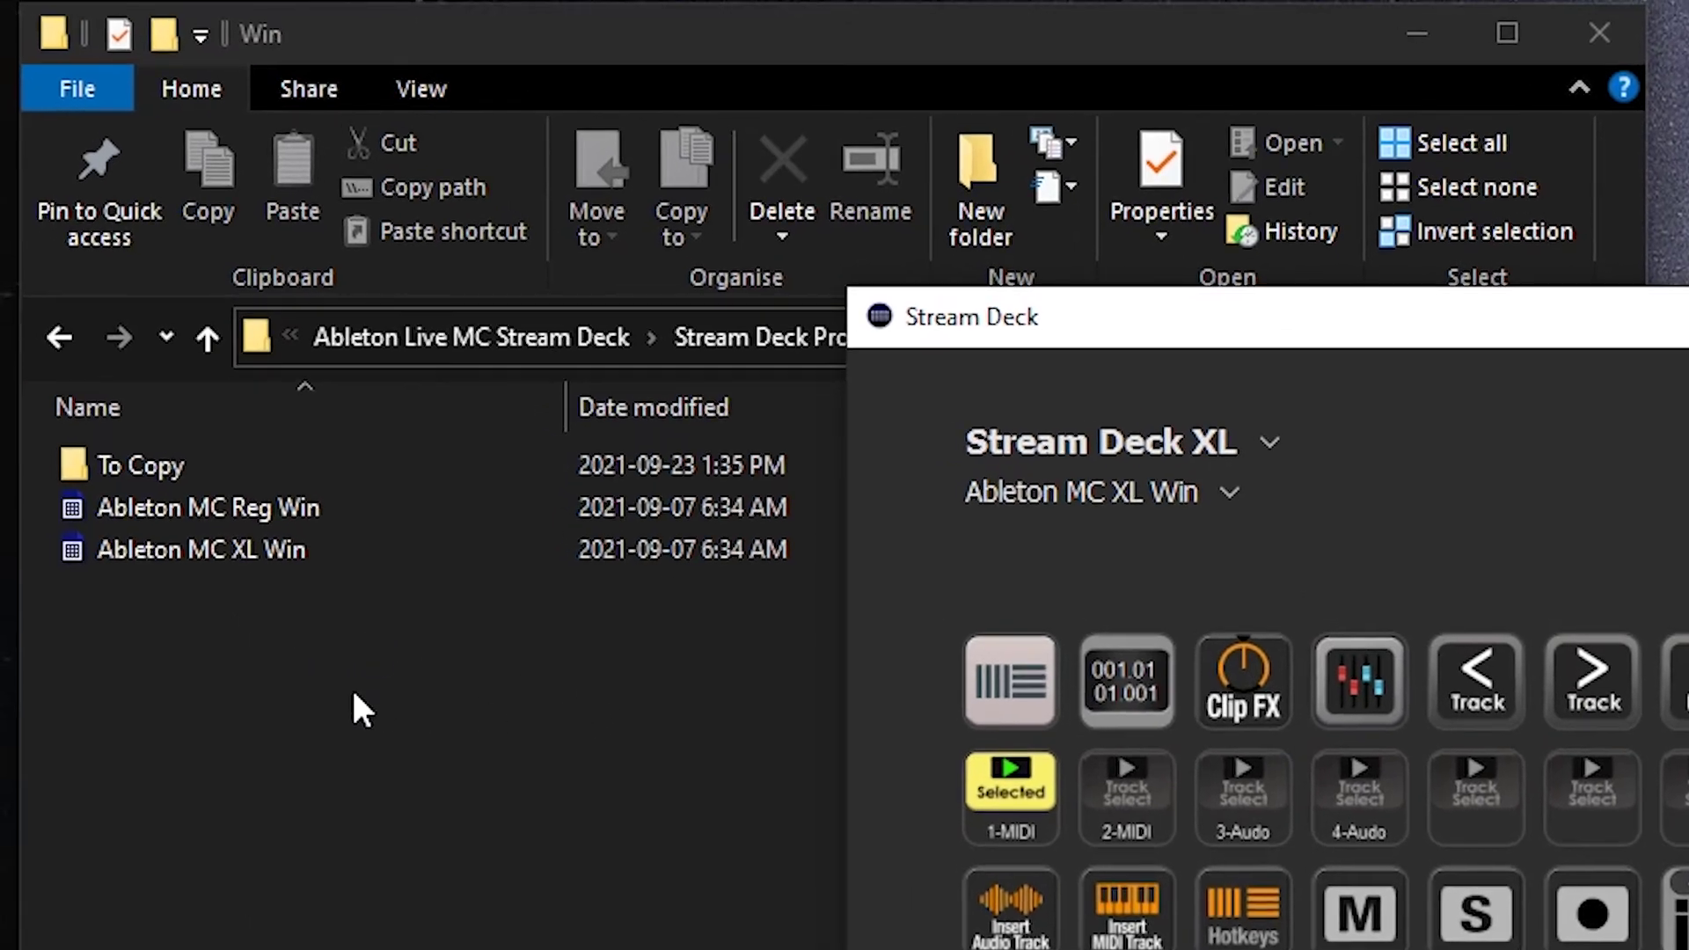
left_click(343, 694)
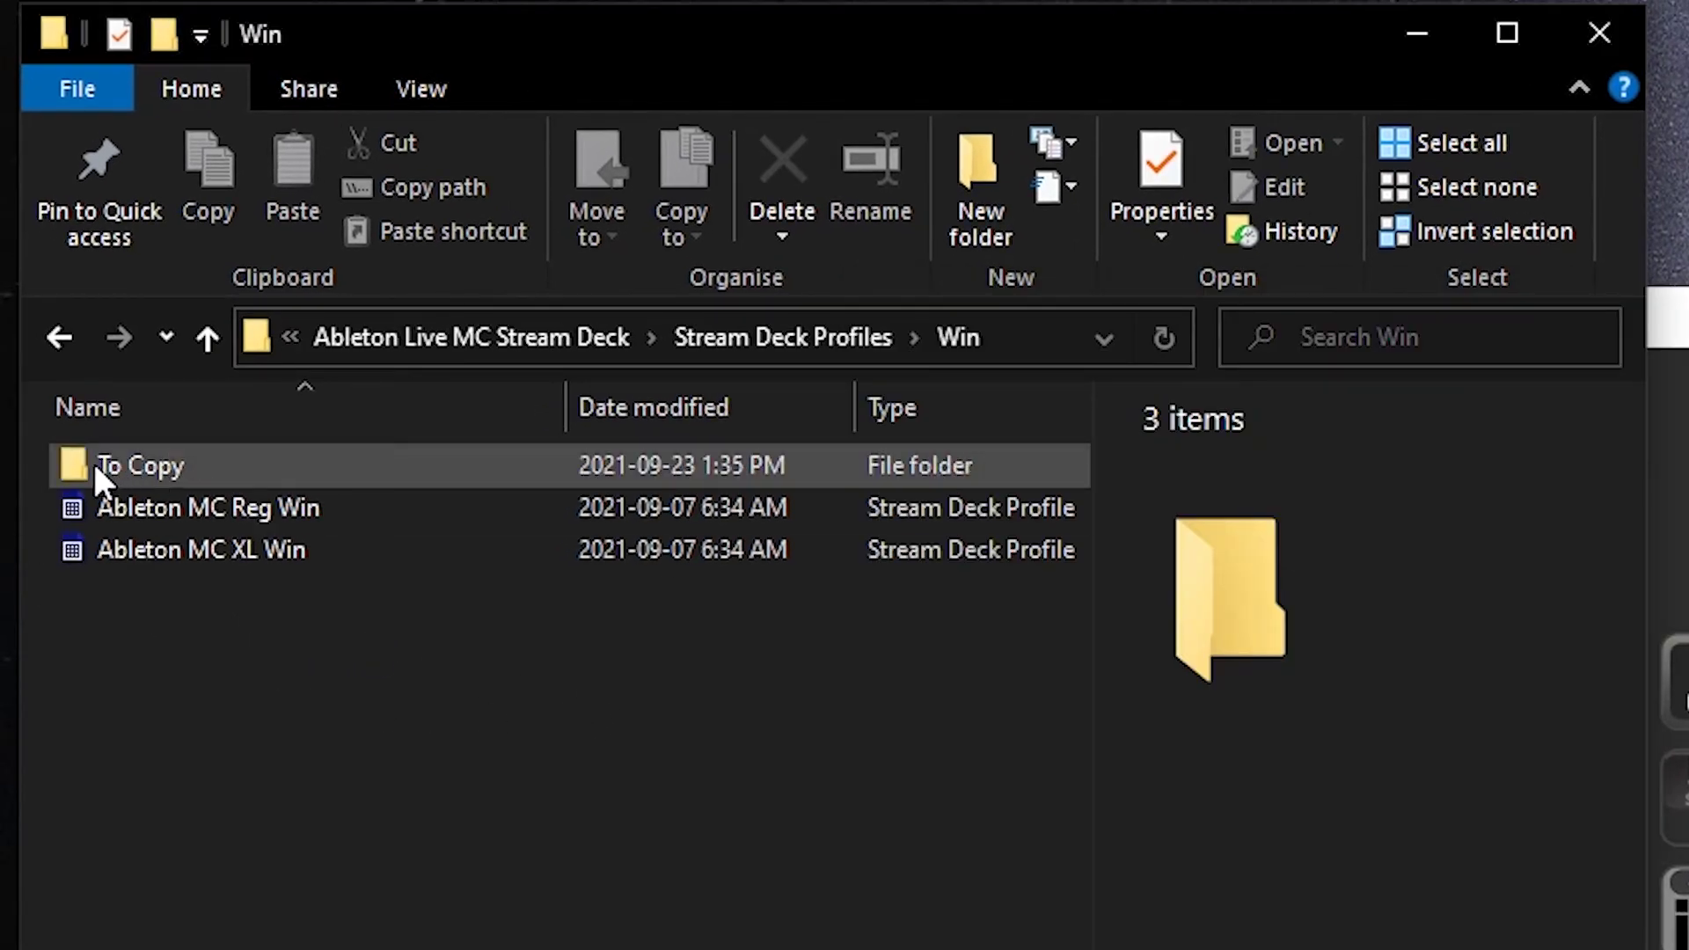
double_click(161, 467)
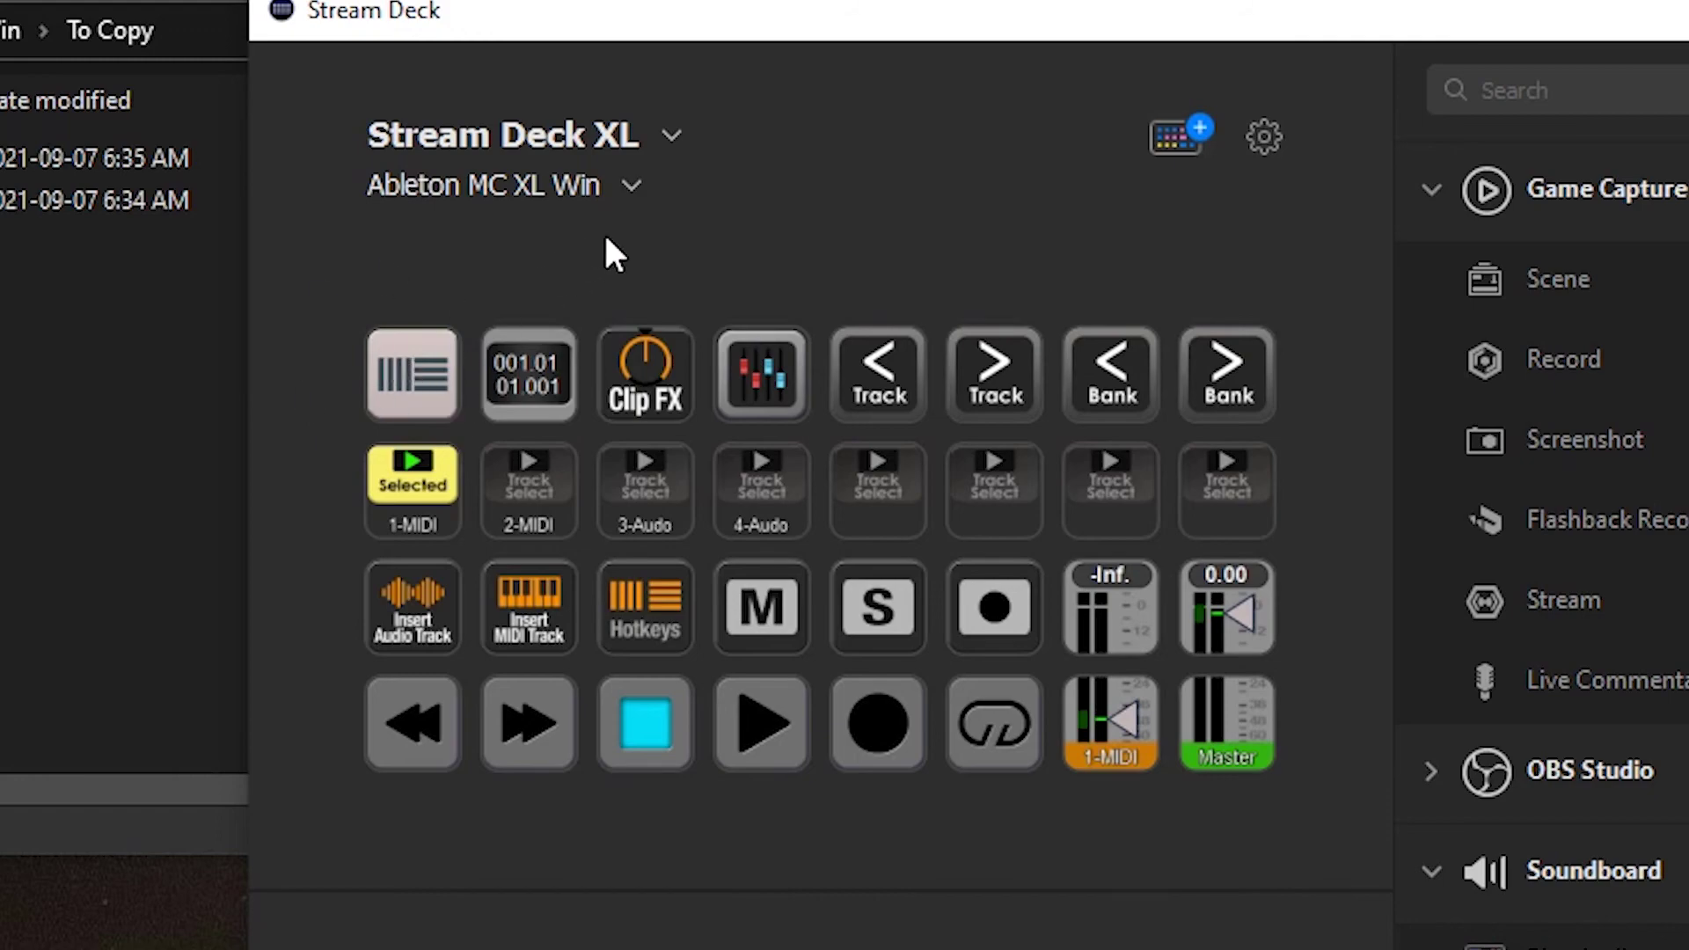
- Switch to the Ableton MC XL to Copy Win profile and inspect its MIDI folder
left_click(632, 185)
key("Escape")
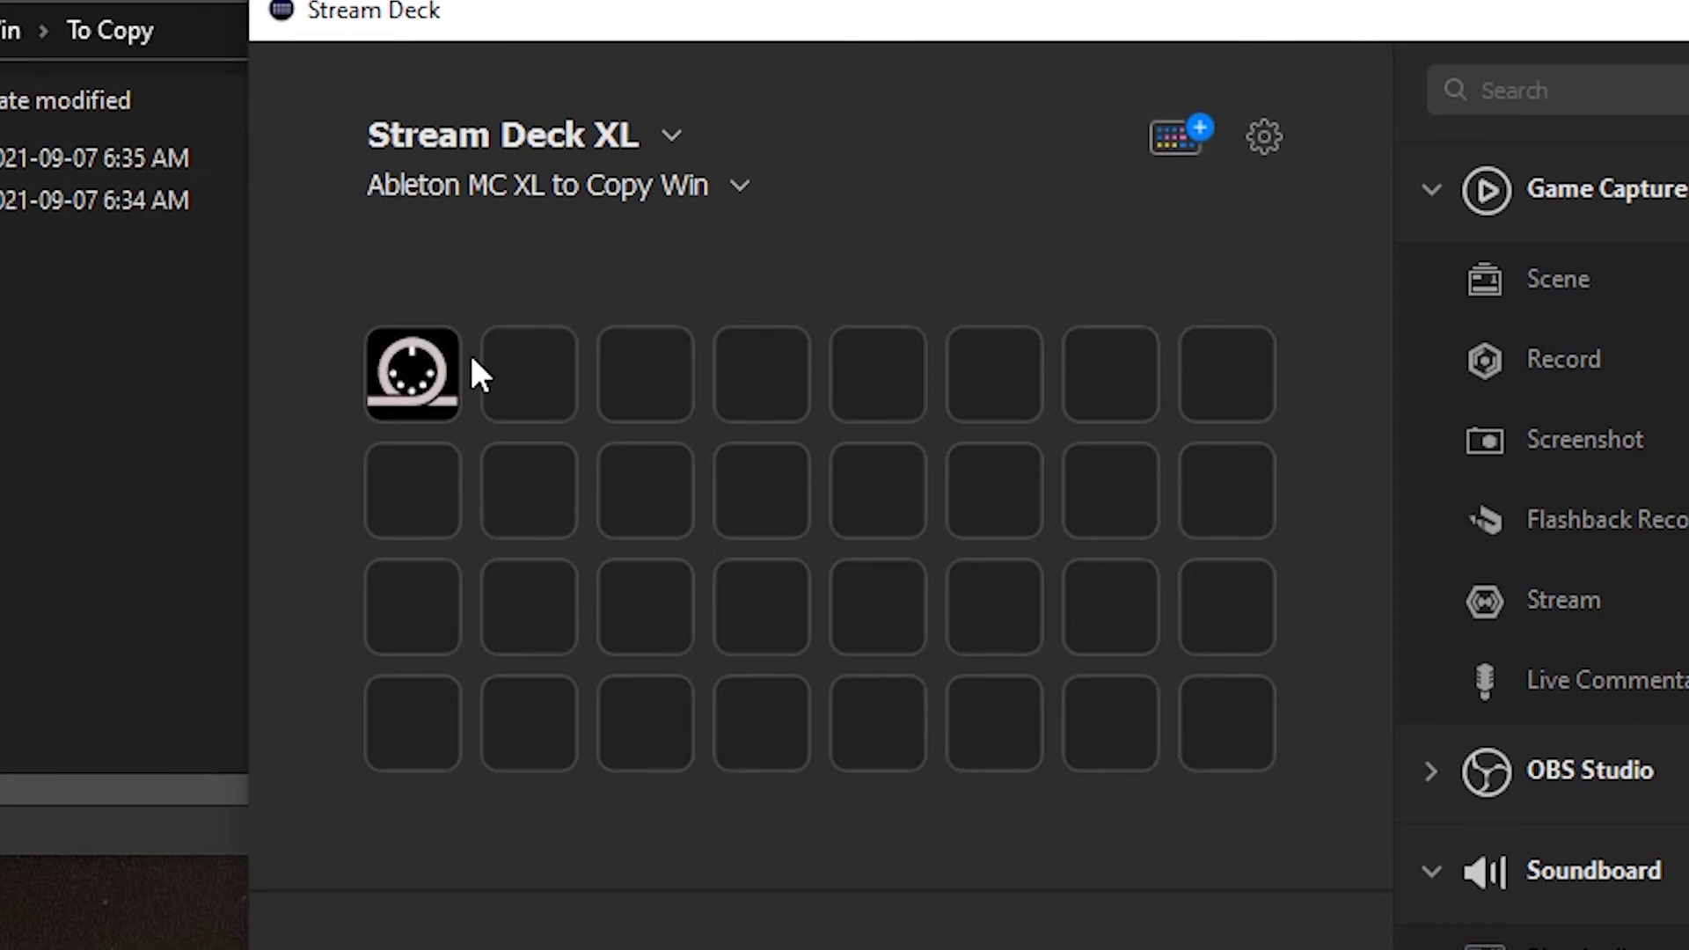
double_click(409, 374)
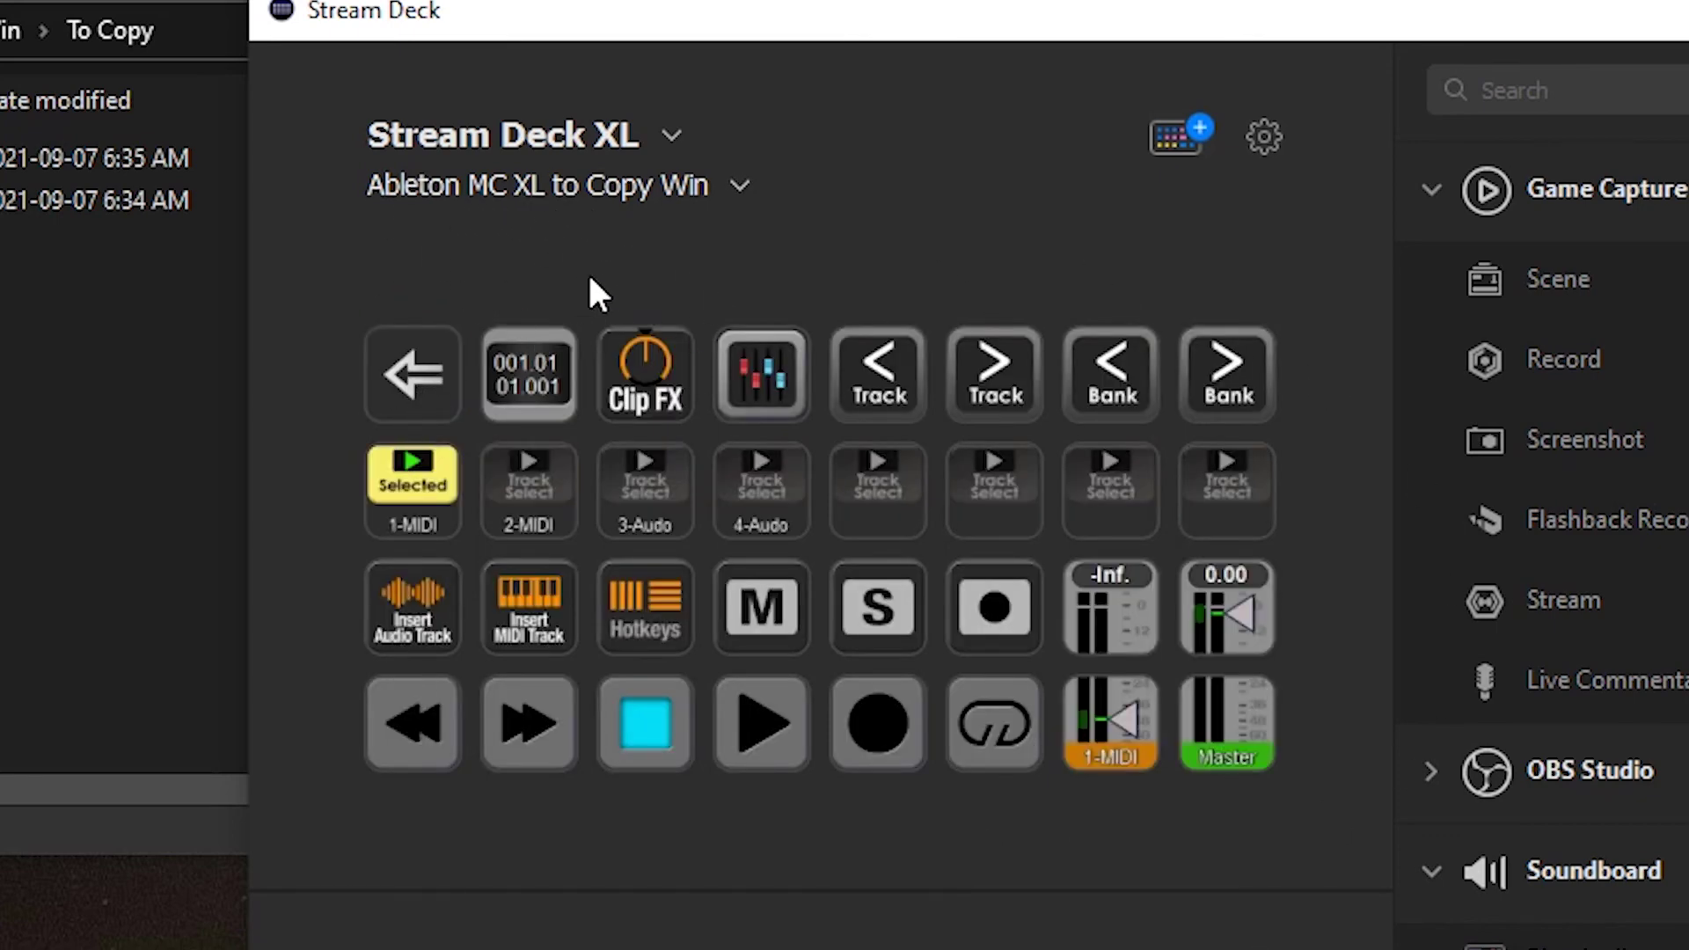
double_click(392, 391)
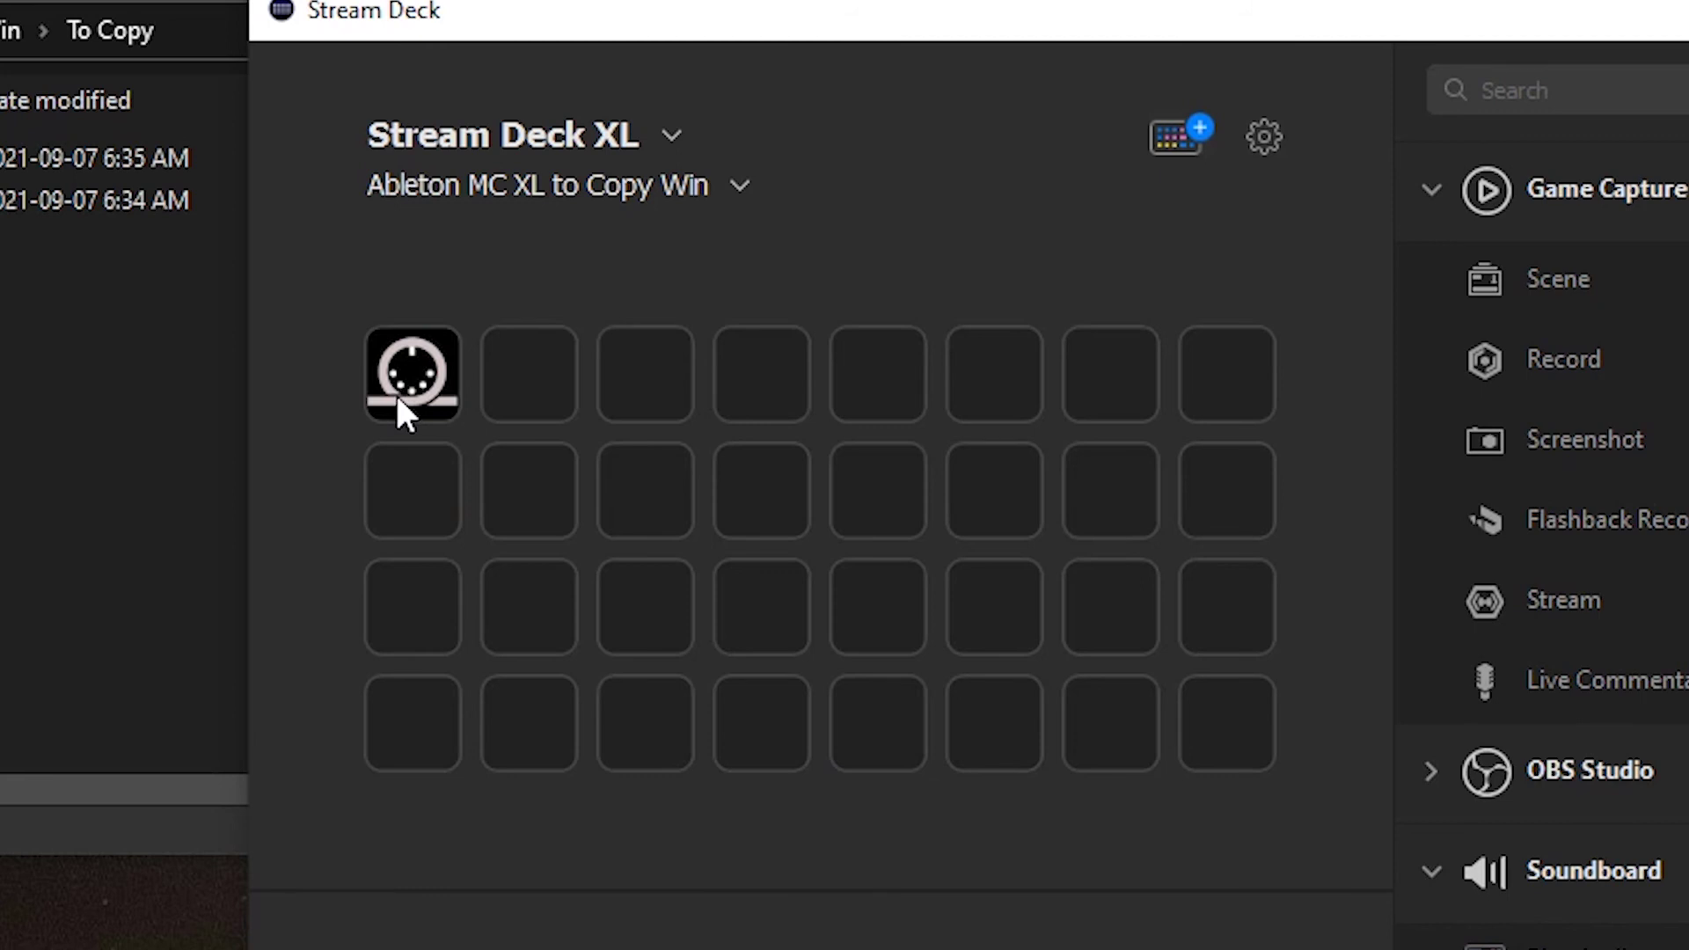
- Copy the MIDI folder key from the profile
left_click(420, 377)
right_click(417, 376)
left_click(475, 402)
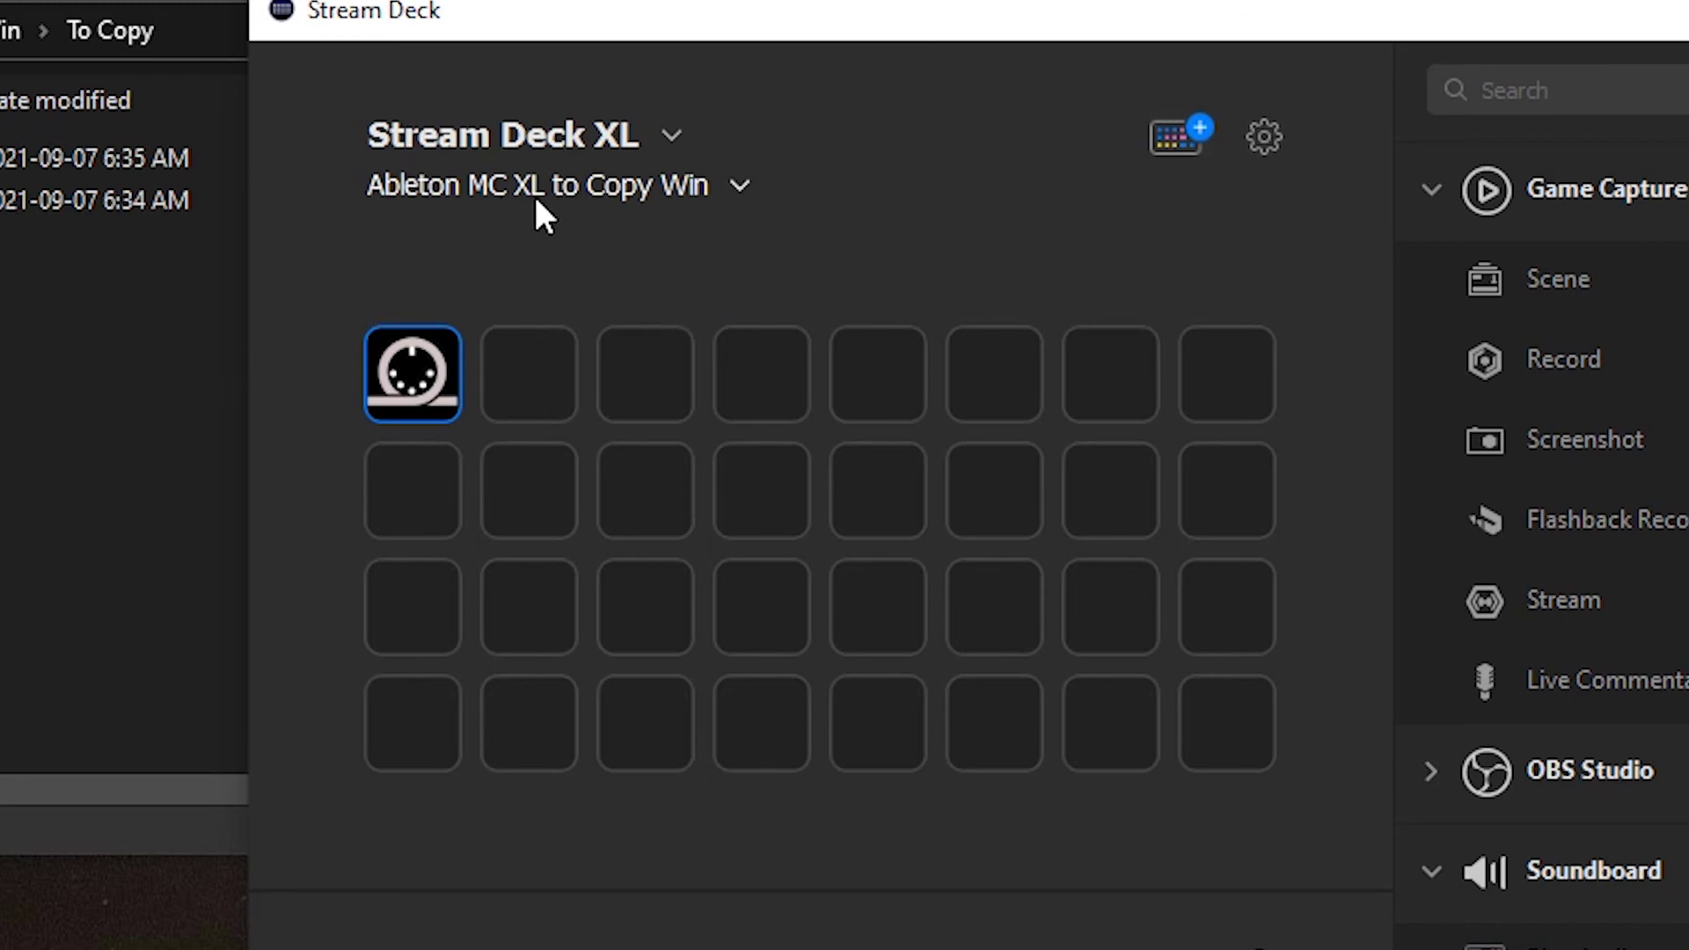
- Paste the MIDI folder key into the Default Profile's empty key at row 2, column 5
left_click(735, 187)
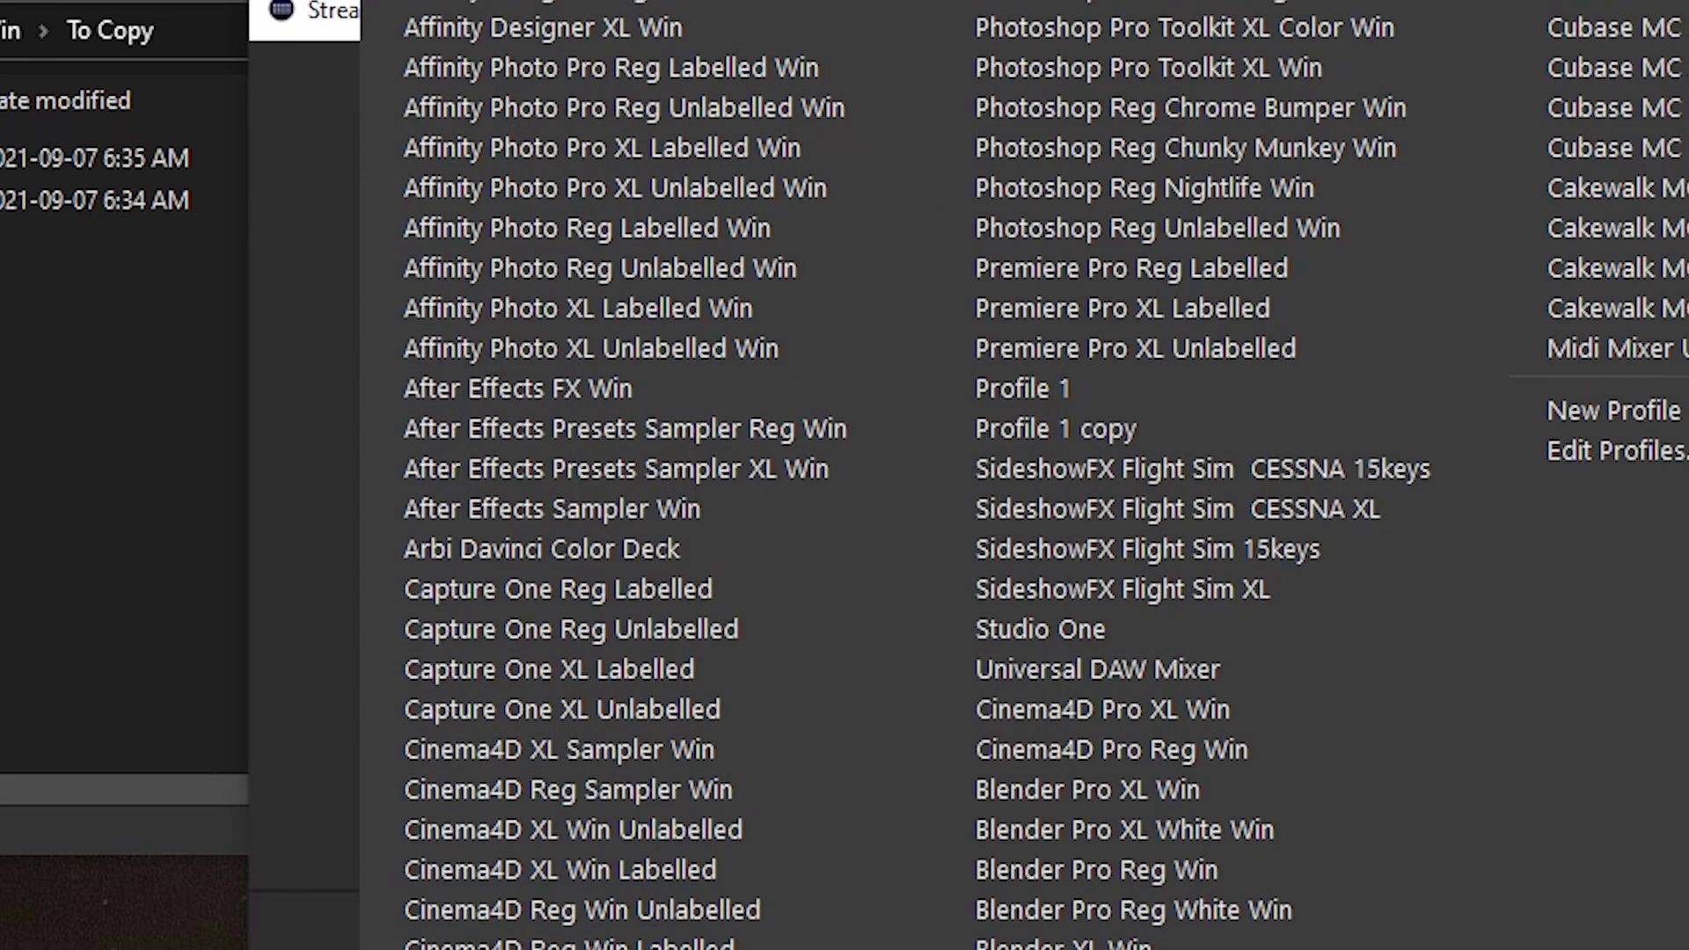
left_click(661, 879)
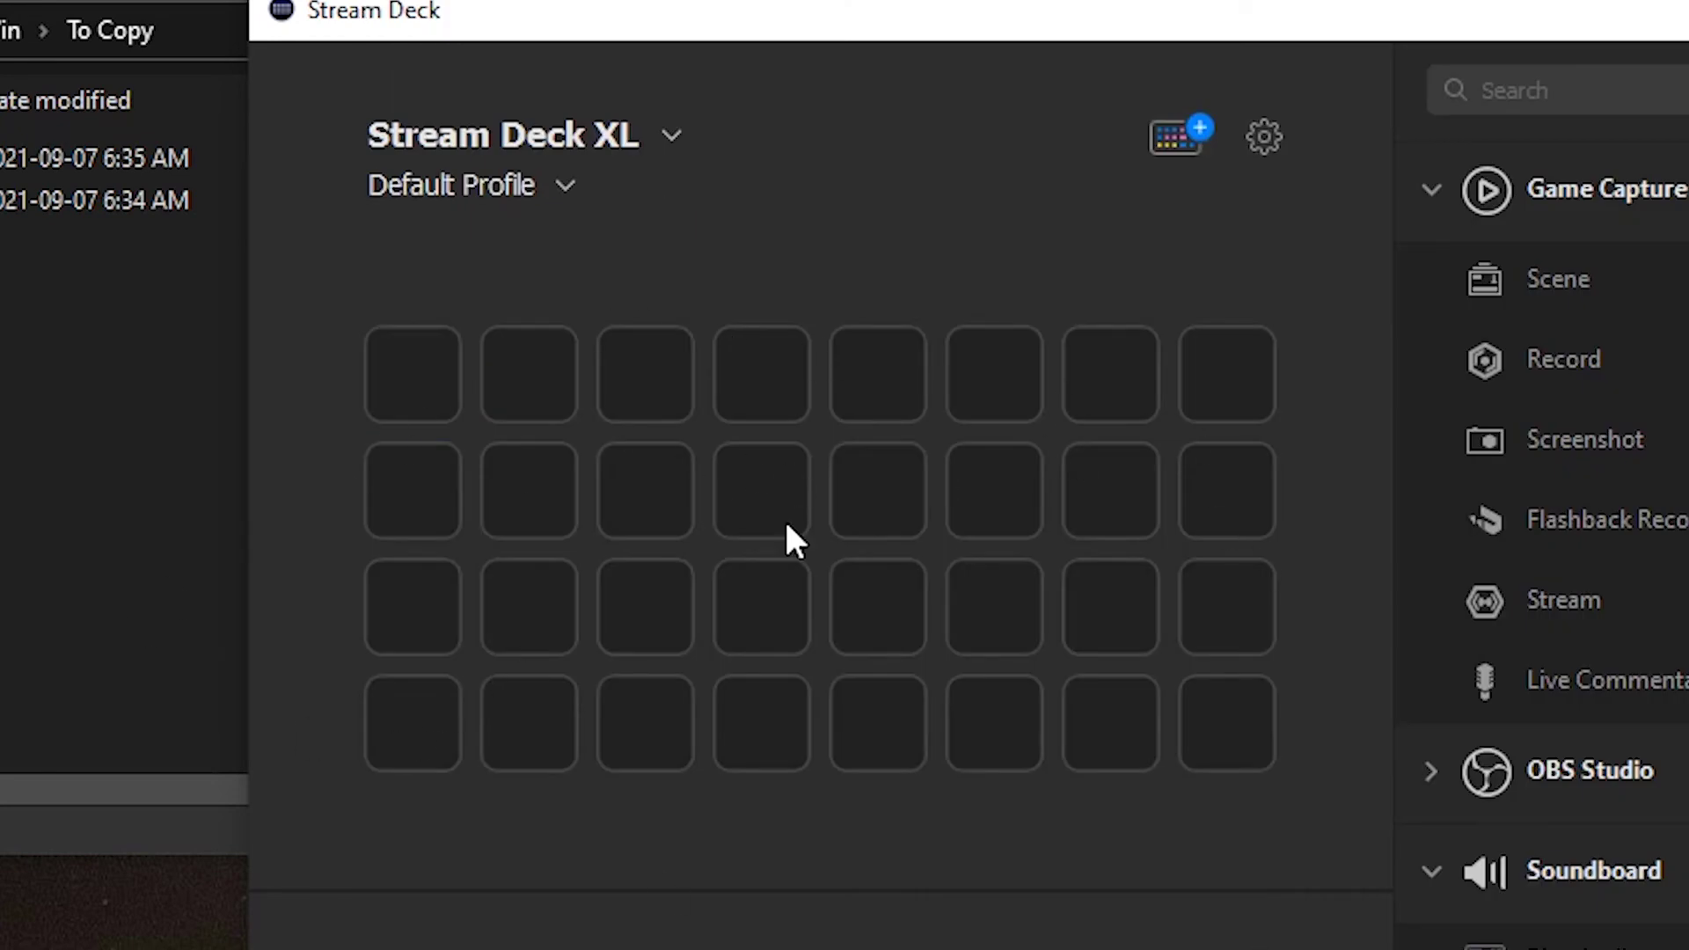
right_click(876, 482)
left_click(752, 661)
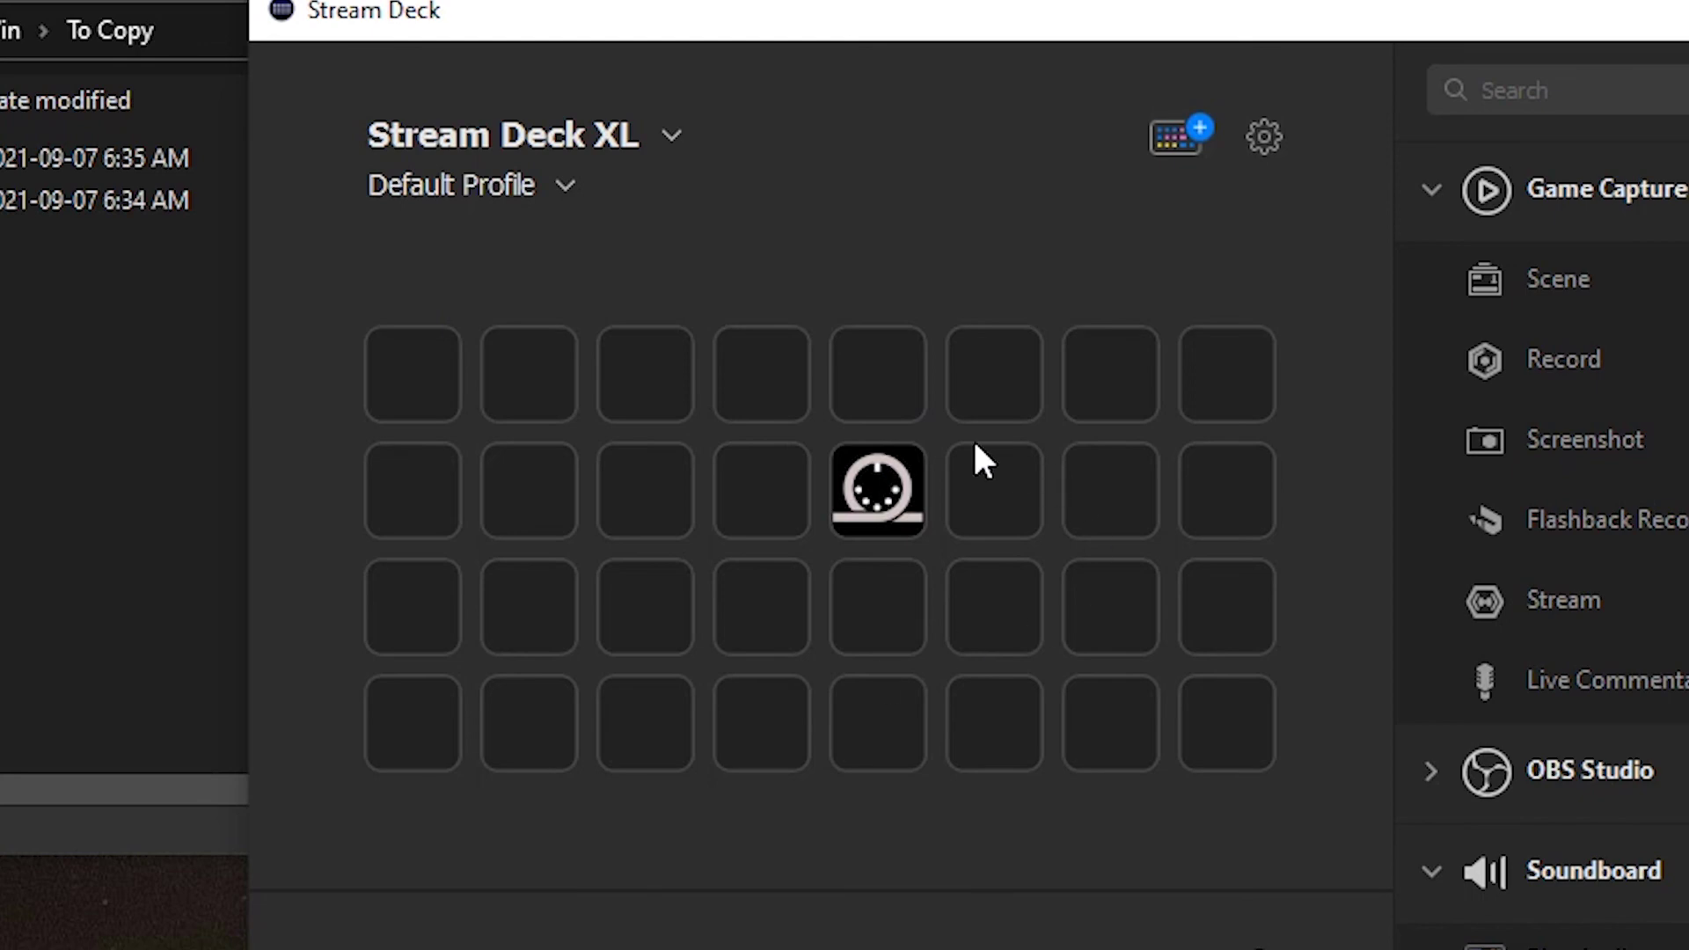
left_click(875, 511)
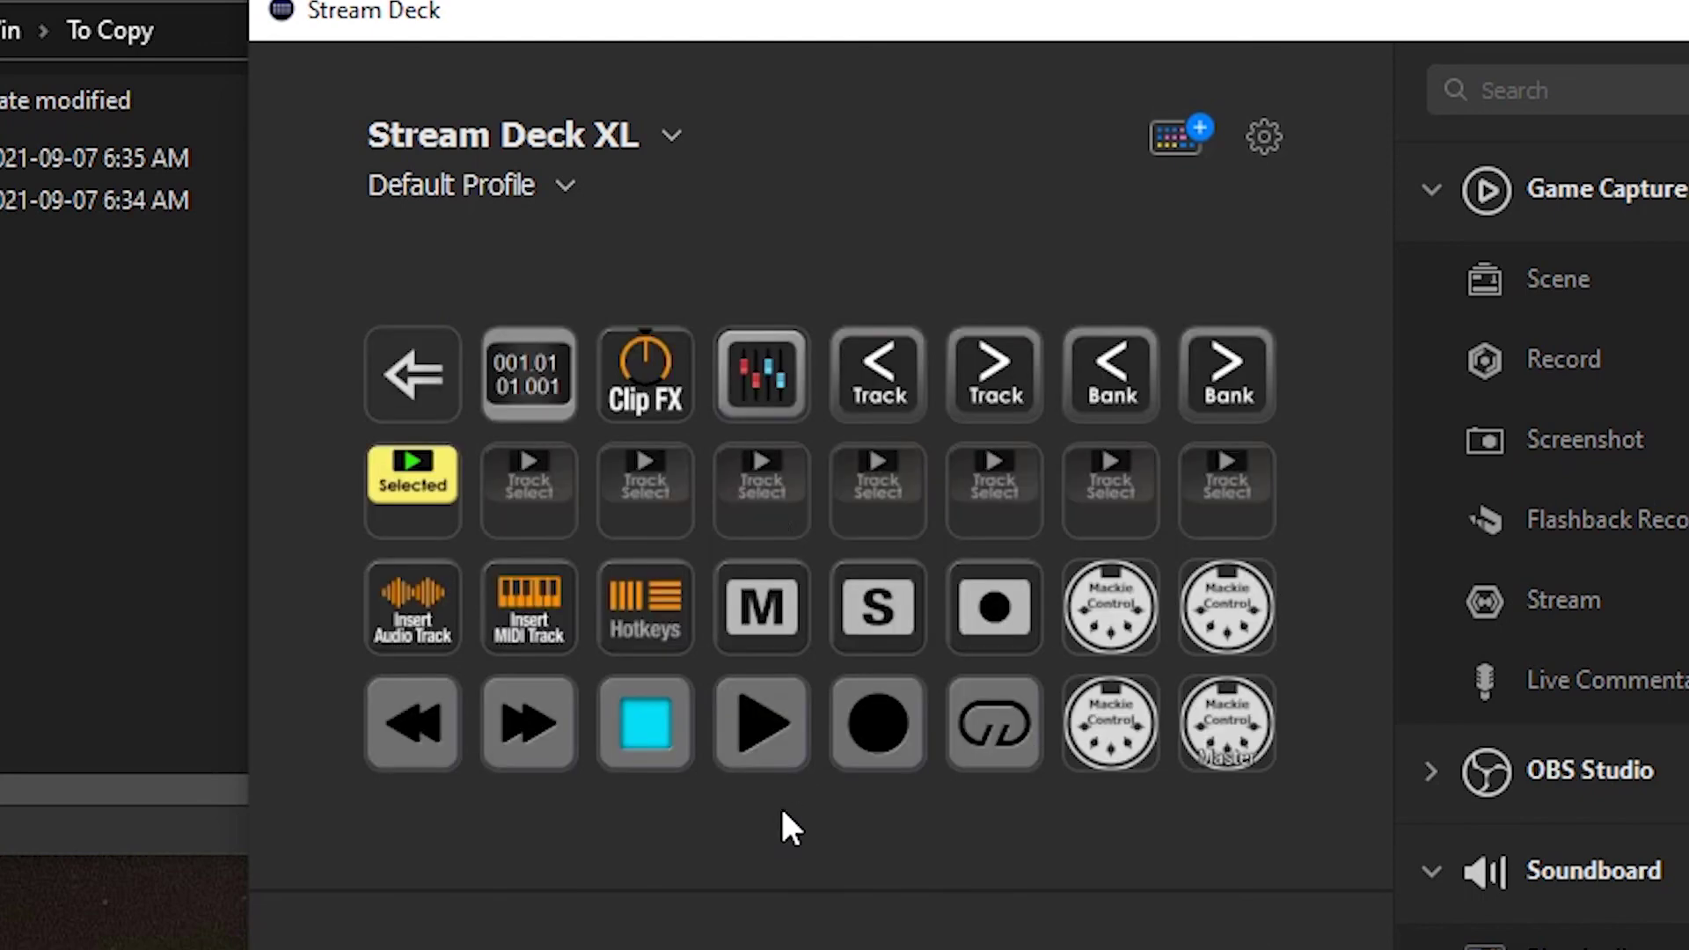